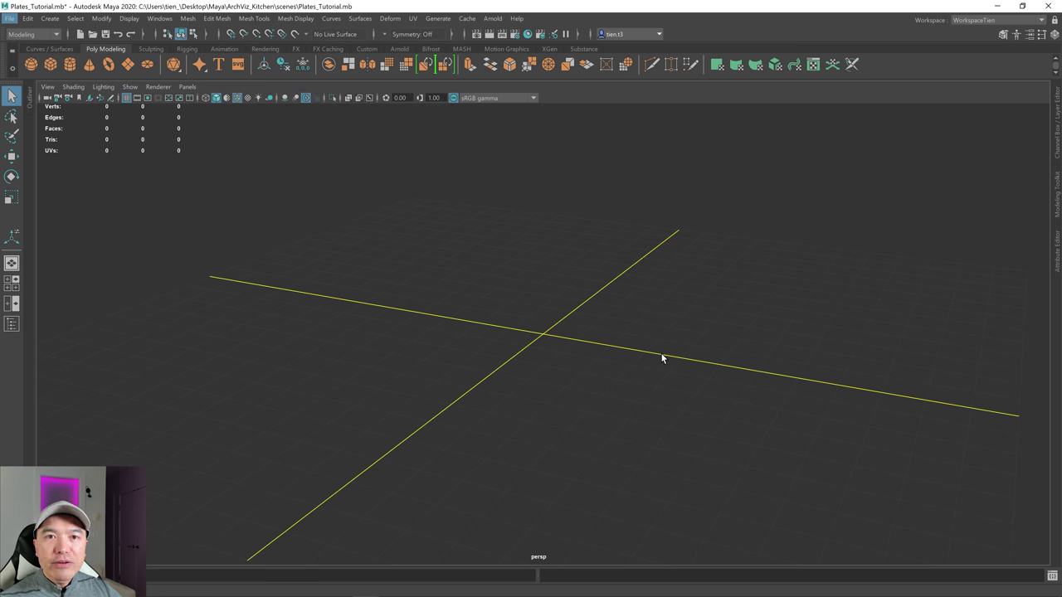
# - Create a polygon cylinder at the origin of the empty scene
pyautogui.keyDown('alt'); pyautogui.moveTo(570, 386); pyautogui.dragTo(614, 356); pyautogui.keyUp('alt')
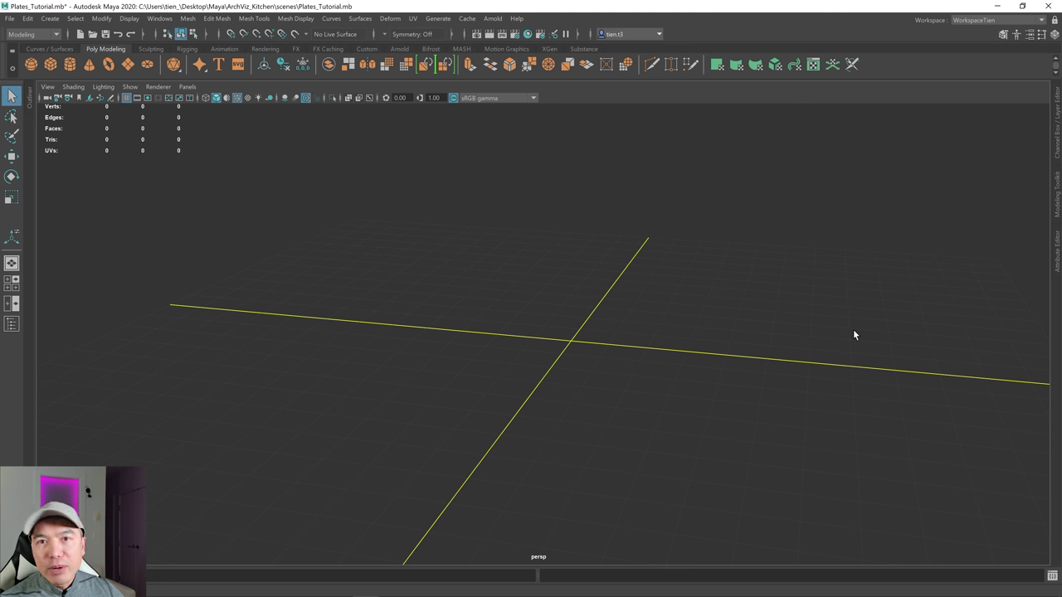
pyautogui.keyDown('alt'); pyautogui.moveTo(722, 348); pyautogui.dragTo(652, 332); pyautogui.keyUp('alt')
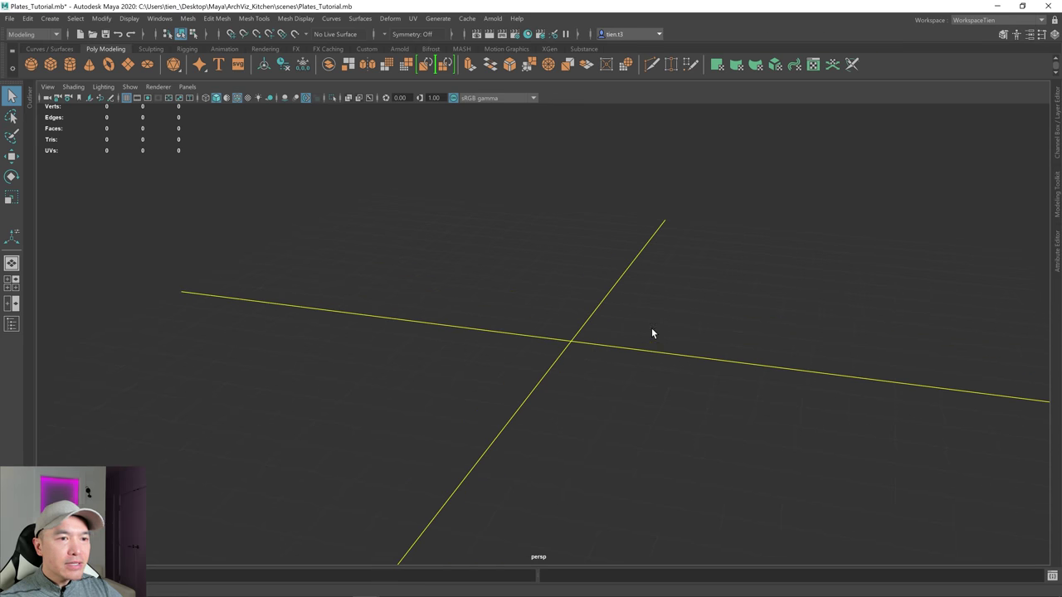
pyautogui.click(69, 65)
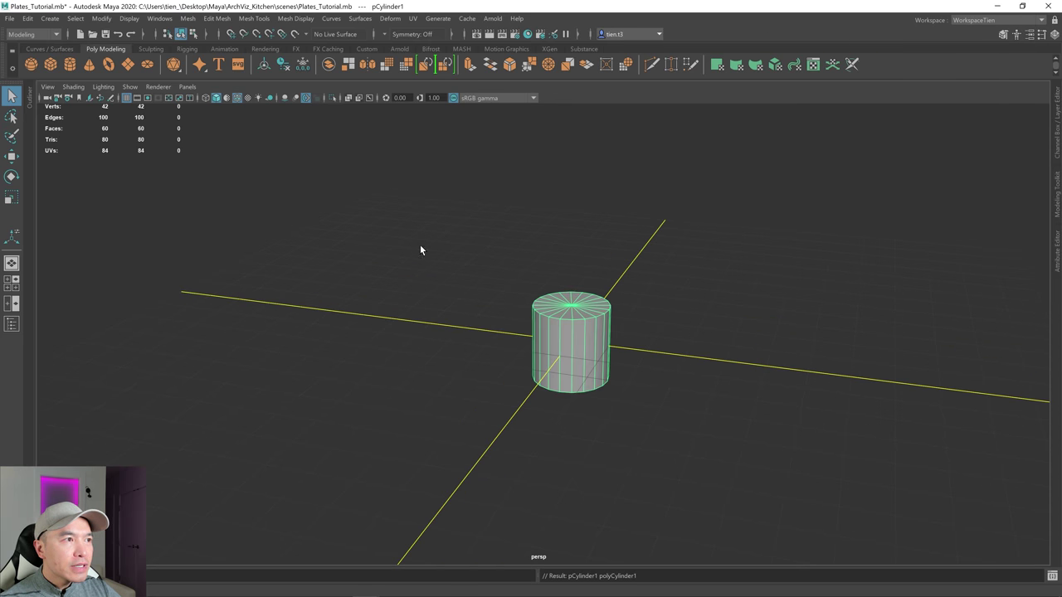
pyautogui.scroll(4, 596, 277)
pyautogui.keyDown('alt'); pyautogui.moveTo(614, 307); pyautogui.dragTo(589, 295); pyautogui.keyUp('alt')
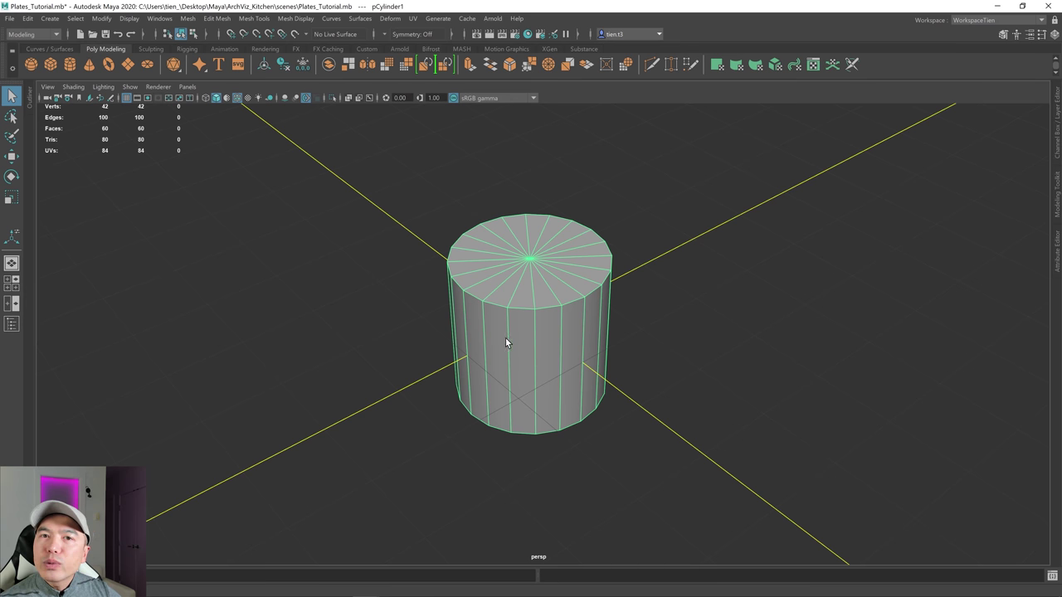
pyautogui.scroll(3, 570, 297)
pyautogui.keyDown('alt'); pyautogui.moveTo(571, 294); pyautogui.dragTo(585, 341); pyautogui.keyUp('alt')
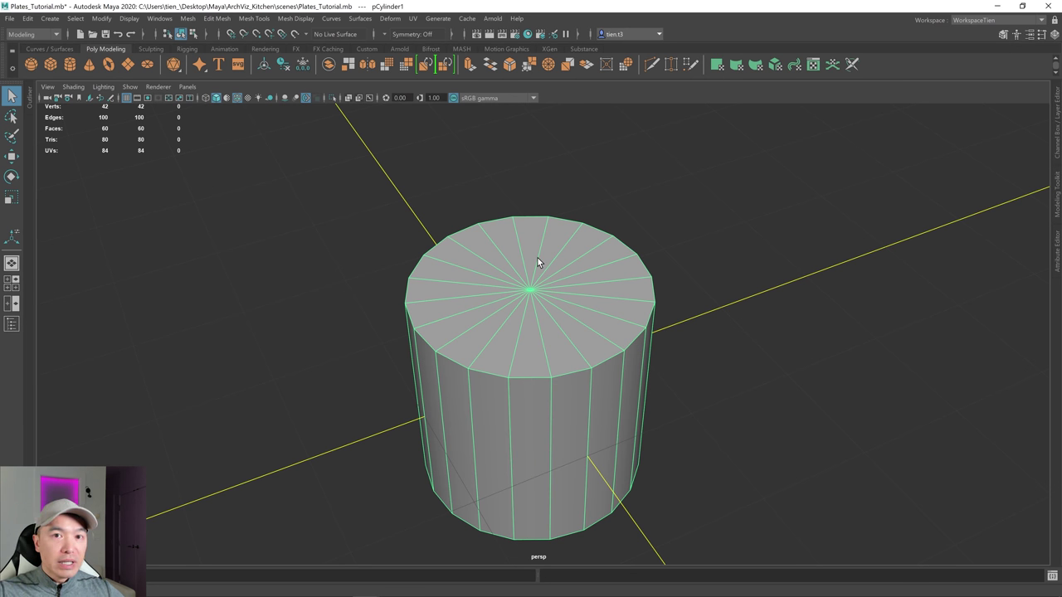
pyautogui.scroll(-4, 539, 267)
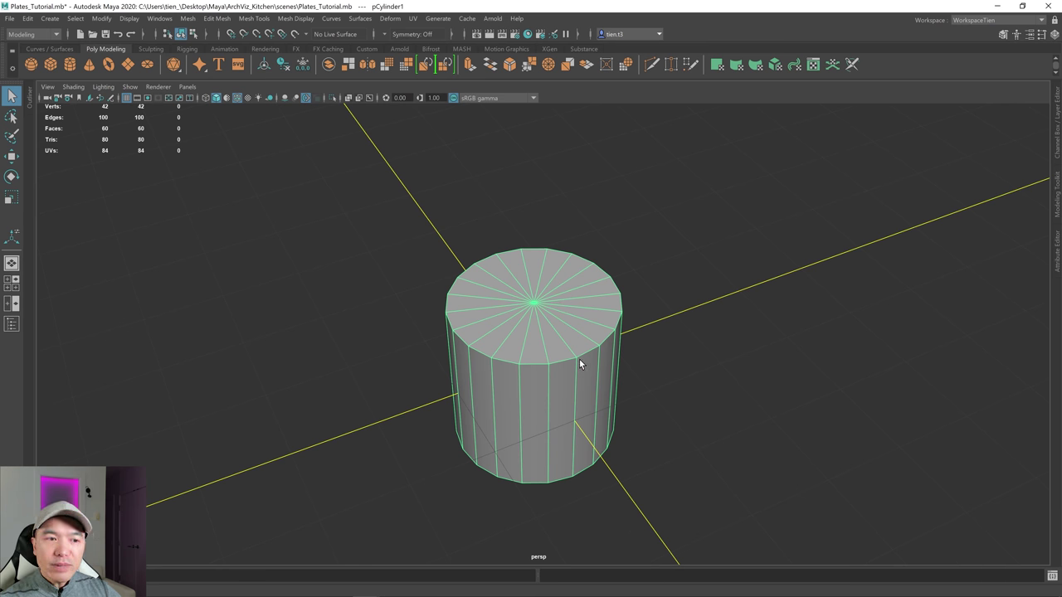
# - Set the cylinder's Subdivisions Axis to 40
pyautogui.press('t')
pyautogui.keyDown('alt'); pyautogui.moveTo(579, 358); pyautogui.dragTo(415, 369); pyautogui.keyUp('alt')
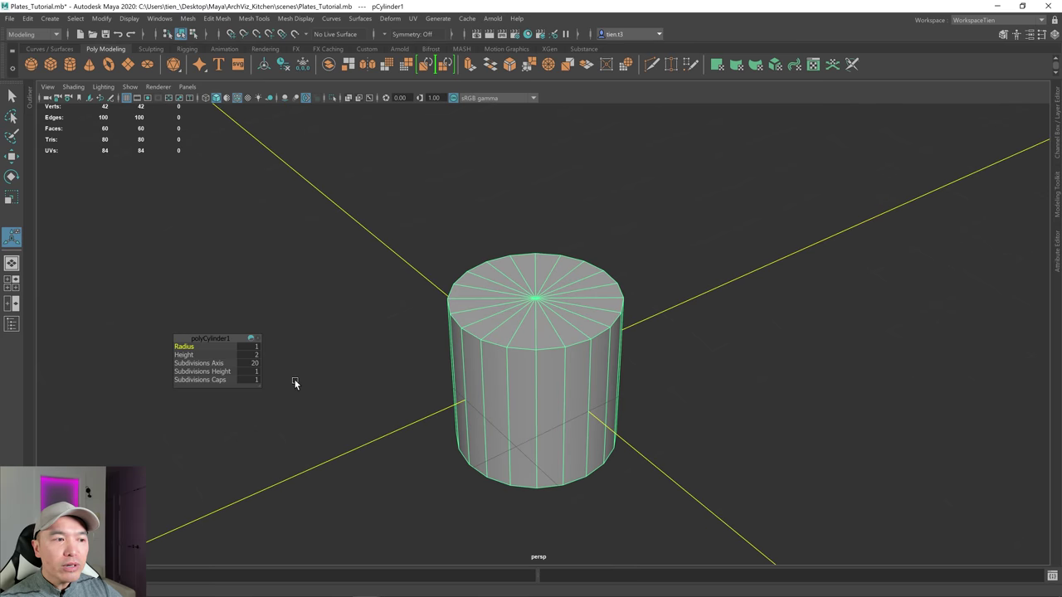
pyautogui.moveTo(201, 364); pyautogui.dragTo(218, 366)
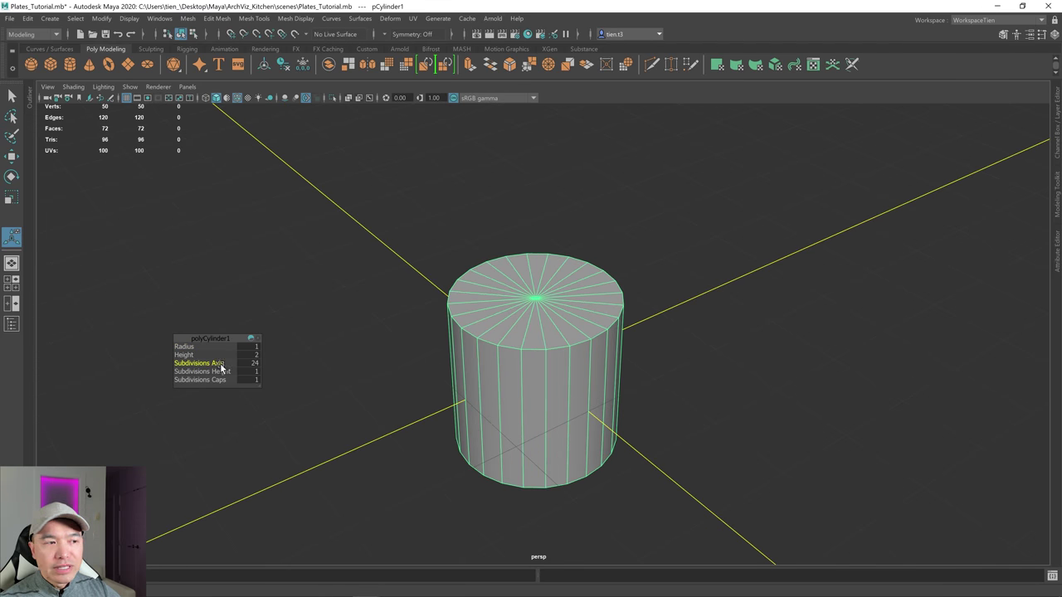
pyautogui.scroll(3, 546, 351)
pyautogui.keyDown('alt'); pyautogui.moveTo(543, 354); pyautogui.dragTo(506, 357); pyautogui.keyUp('alt')
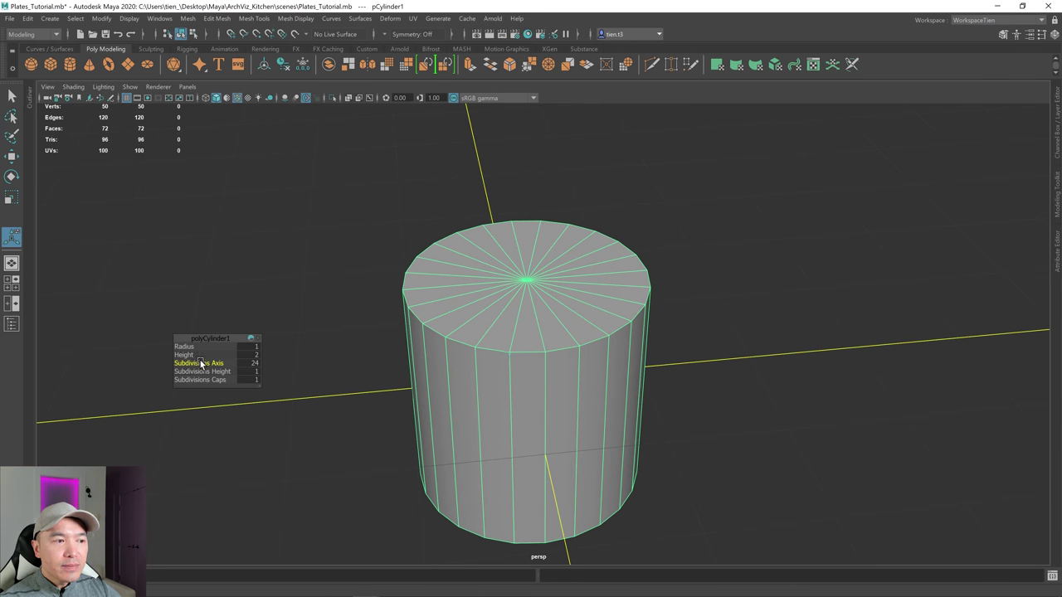
pyautogui.moveTo(211, 363); pyautogui.dragTo(222, 364)
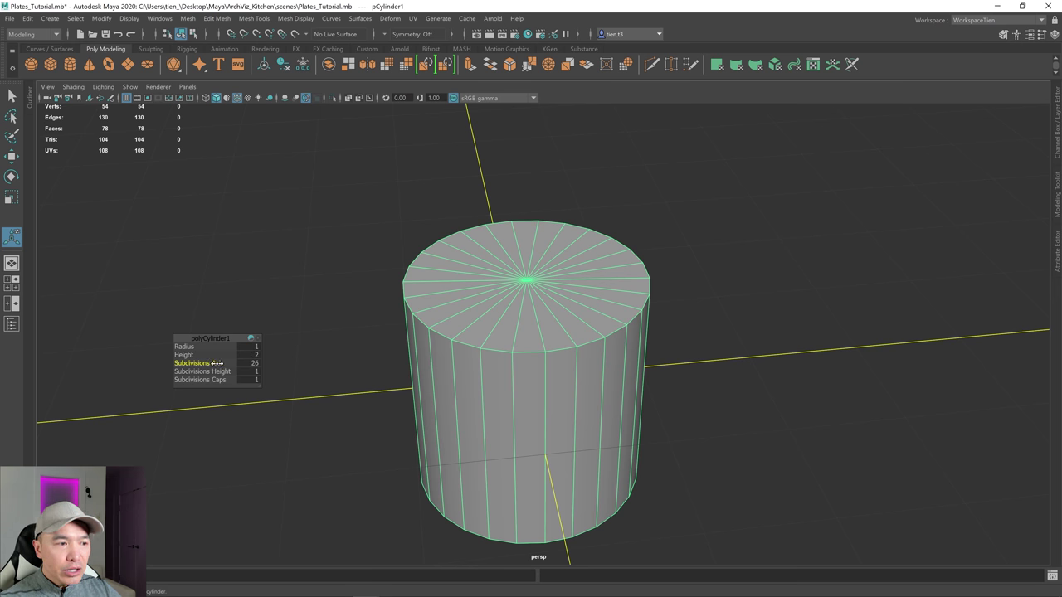
pyautogui.moveTo(218, 365); pyautogui.dragTo(254, 362)
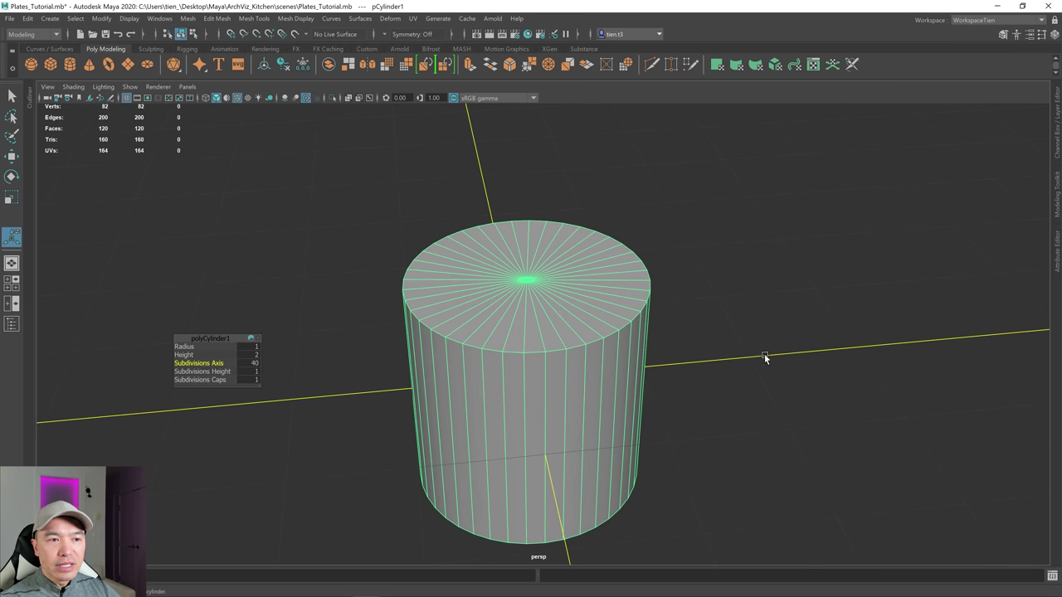
pyautogui.keyDown('alt'); pyautogui.moveTo(593, 342); pyautogui.dragTo(589, 344); pyautogui.keyUp('alt')
pyautogui.press('q')
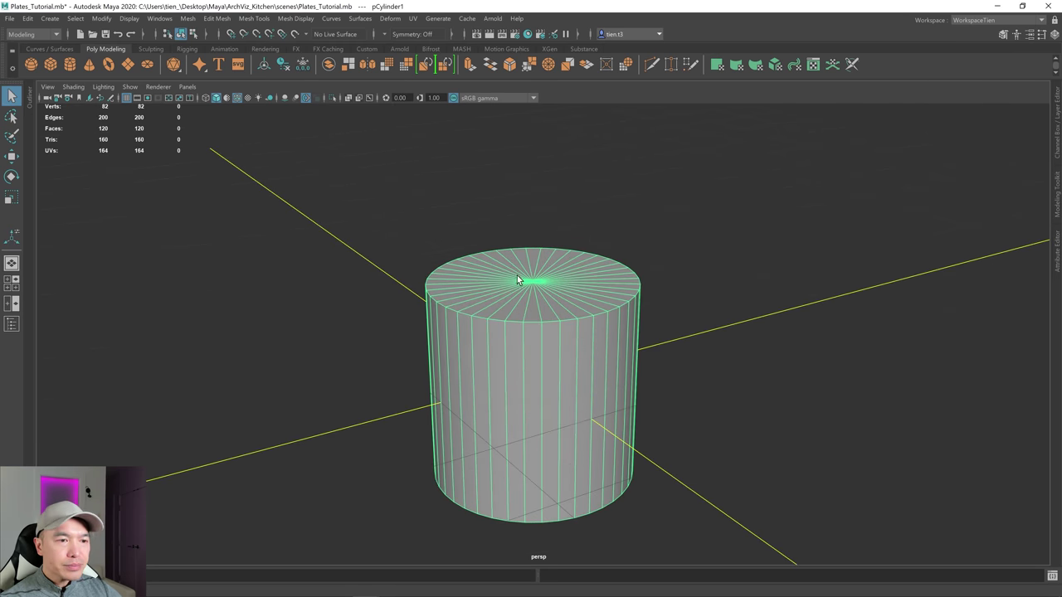
pyautogui.moveTo(517, 274); pyautogui.dragTo(593, 211, button='right')
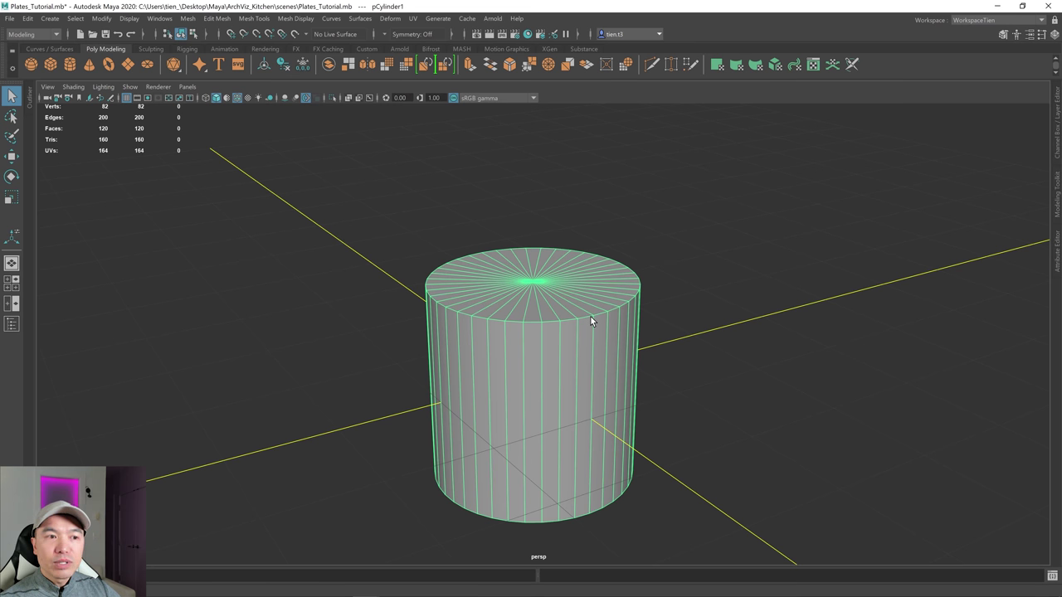
# - Load RoundPlate_TopView.png from sourceimages as an image plane in the top view
pyautogui.press('space')
pyautogui.moveTo(590, 315); pyautogui.dragTo(604, 152)
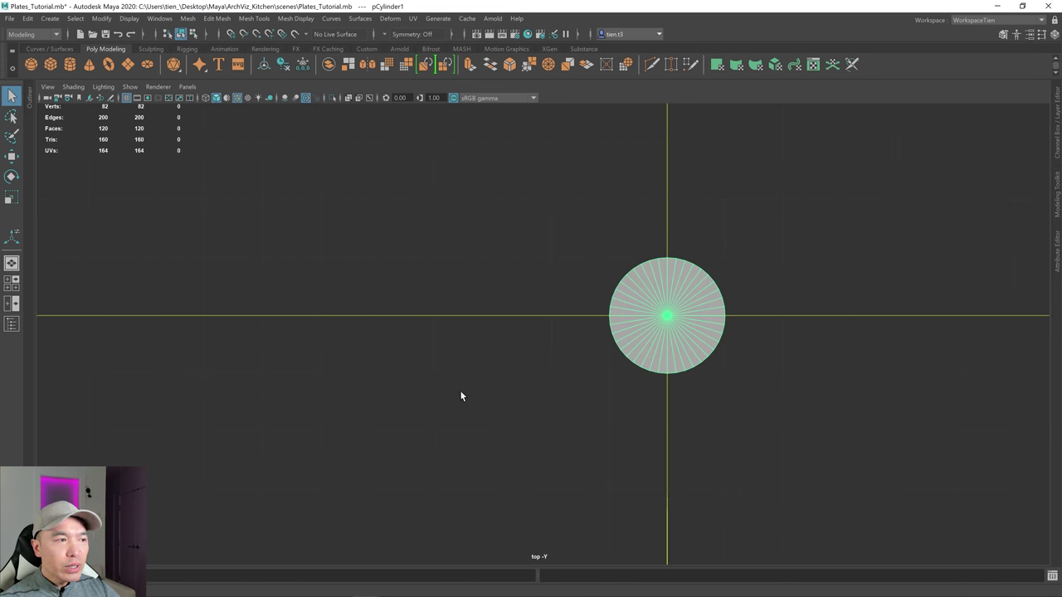
pyautogui.press('space')
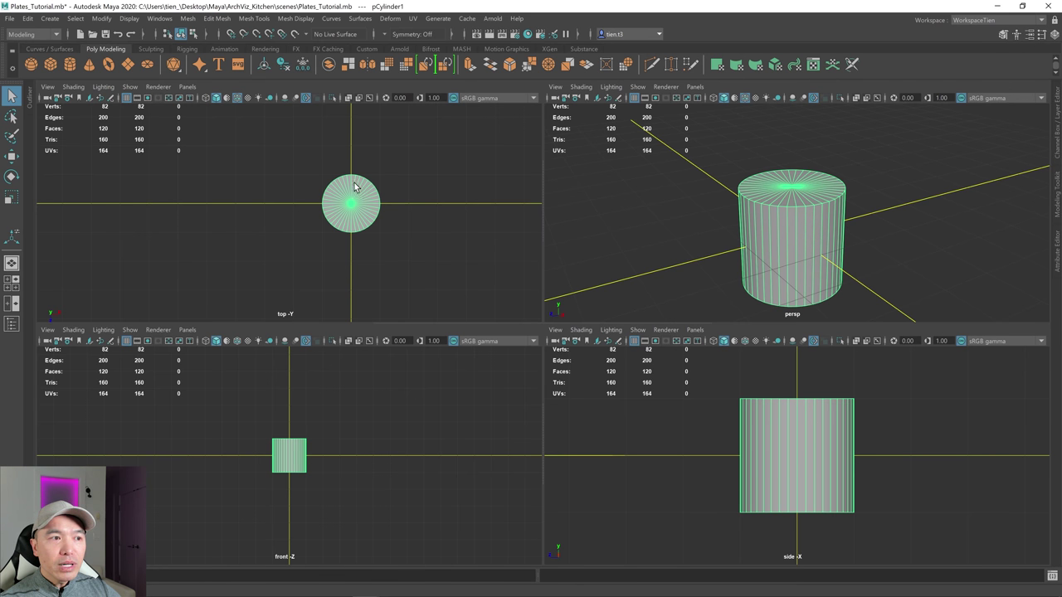
pyautogui.press('space')
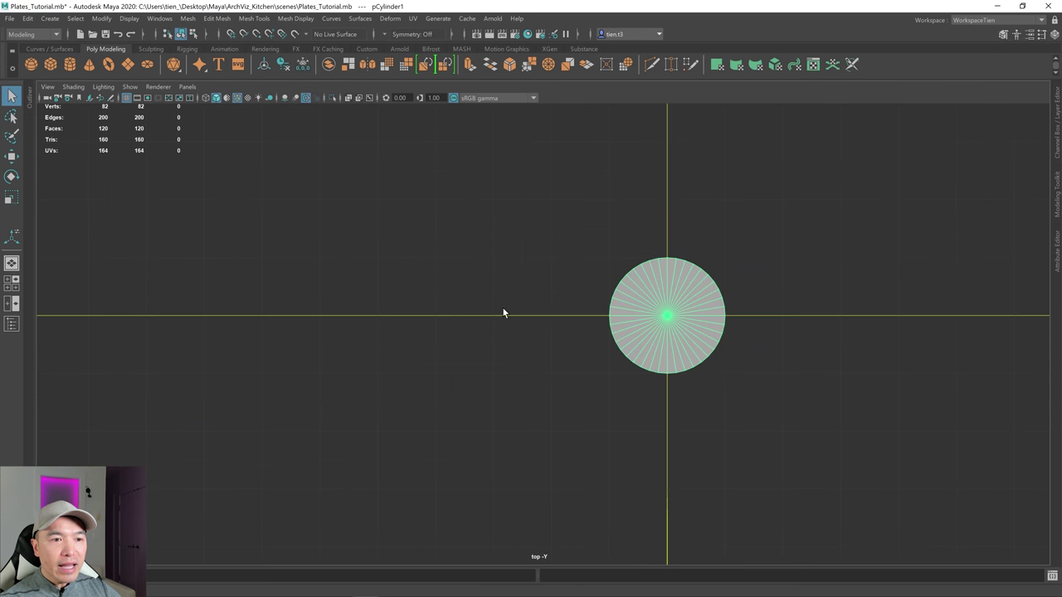
pyautogui.click(90, 98)
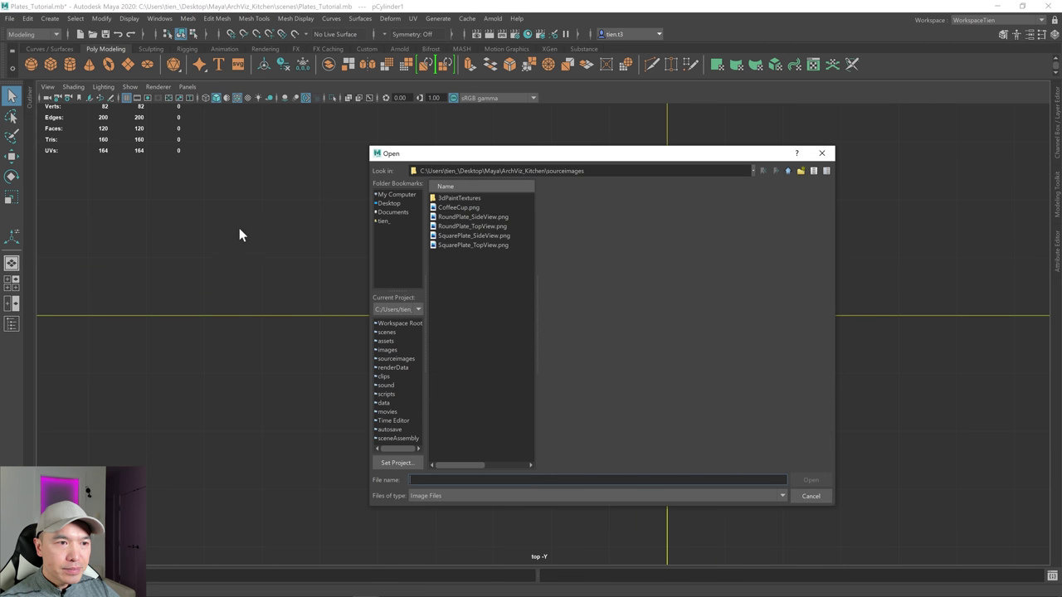
pyautogui.click(464, 228)
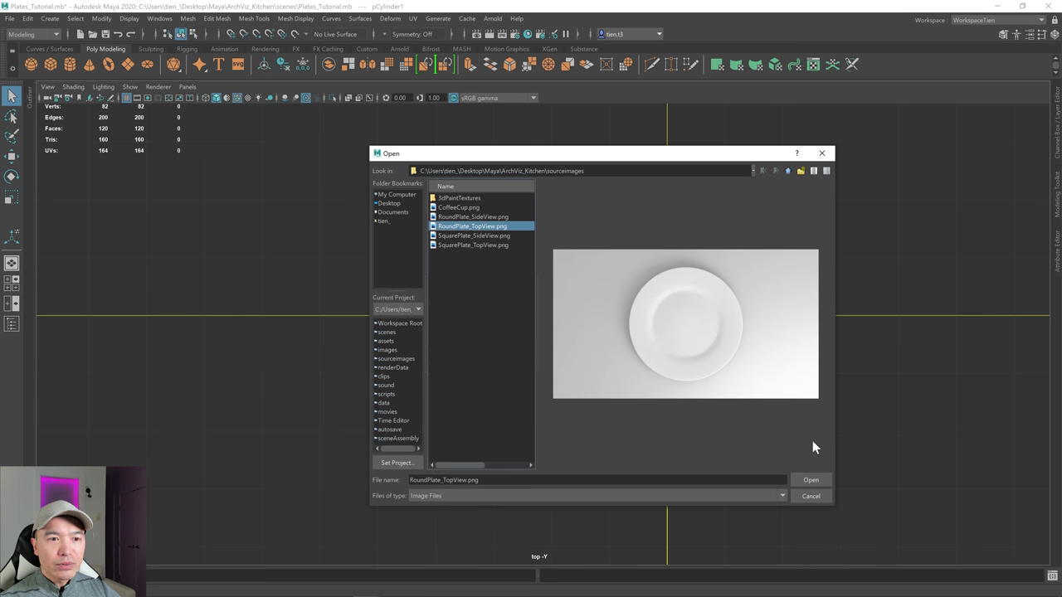
pyautogui.click(810, 481)
pyautogui.press('f')
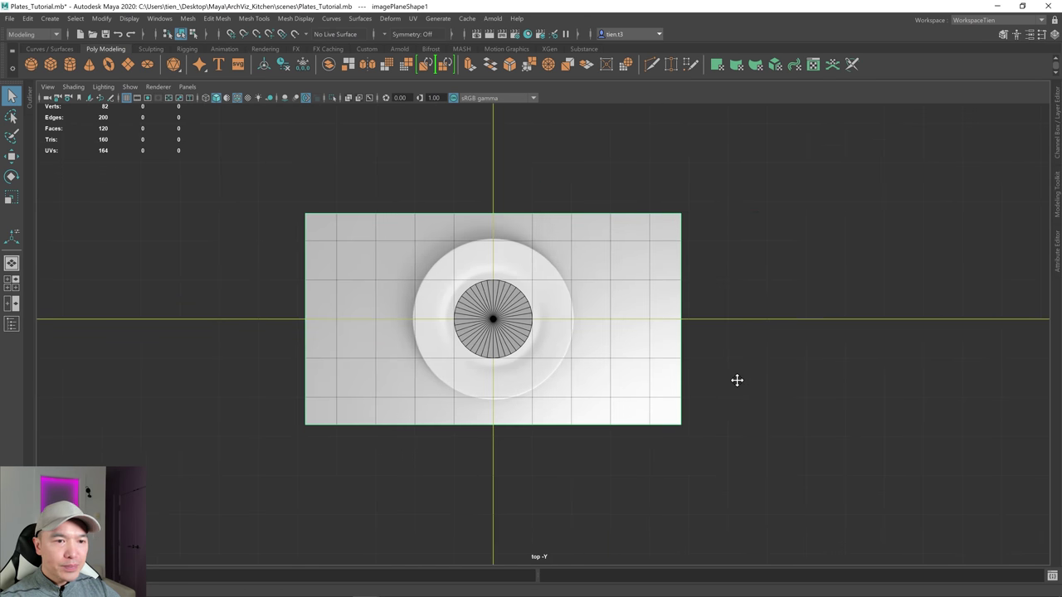
# - Turn on X-Ray display in the top view to see the plate reference through the cylinder
pyautogui.scroll(5, 740, 381)
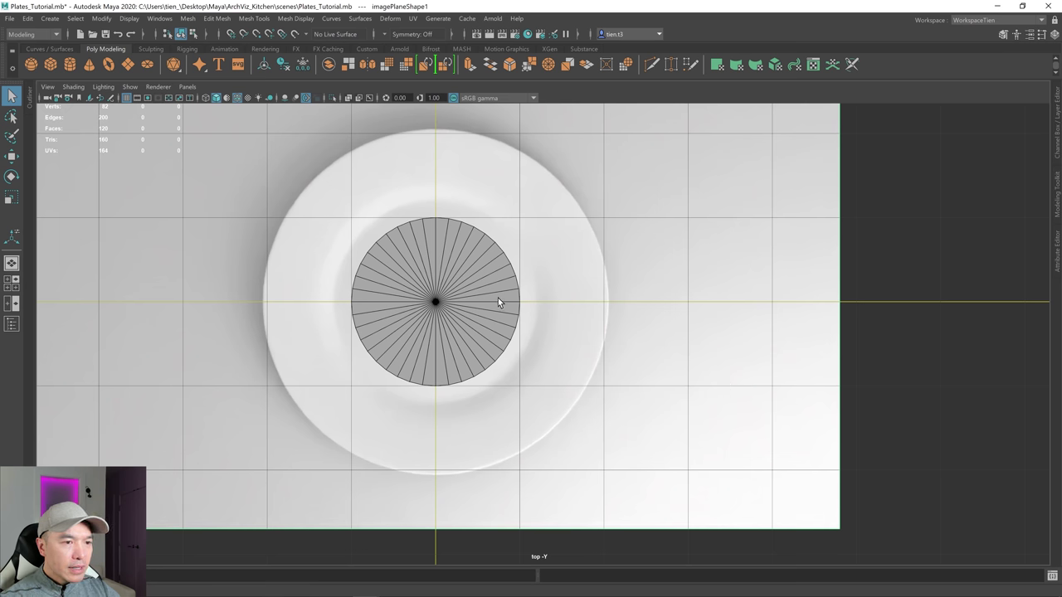
pyautogui.click(491, 304)
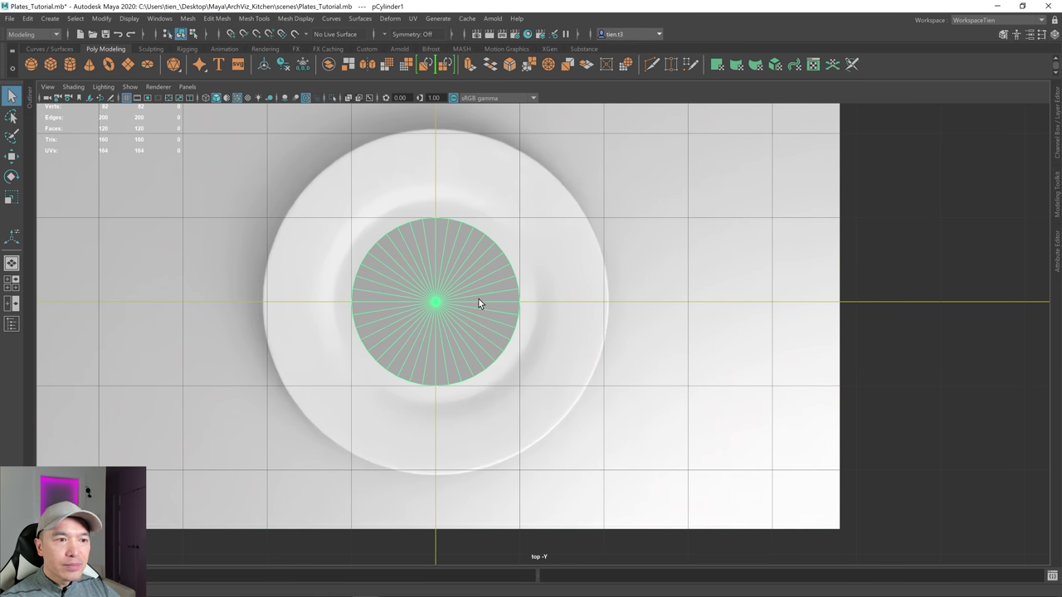
pyautogui.click(349, 98)
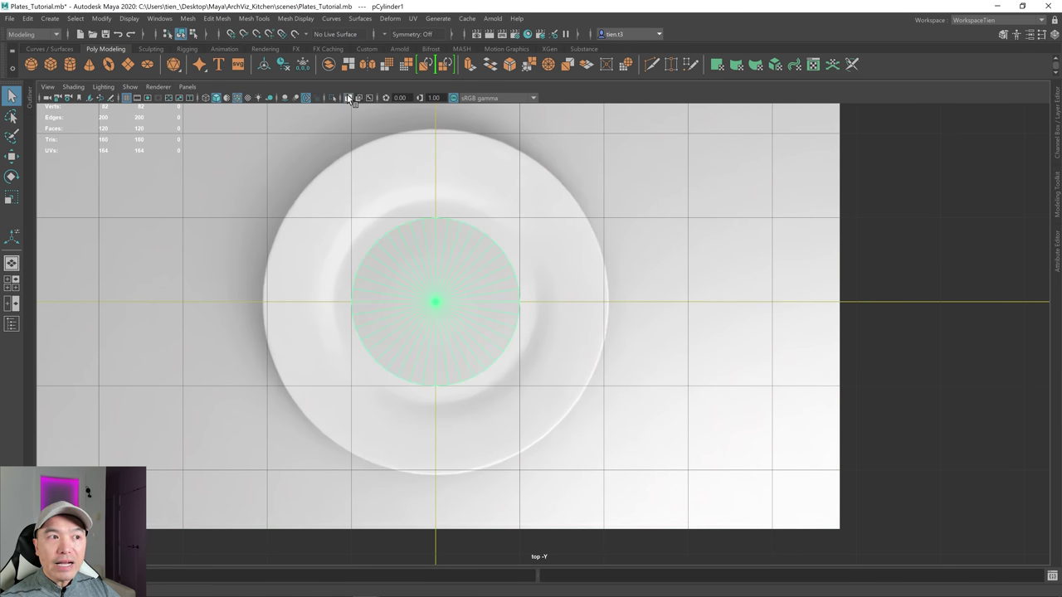
# - Reduce the top-view image plane's Alpha Gain to about 0.604, keeping it displayed in all views
pyautogui.click(685, 283)
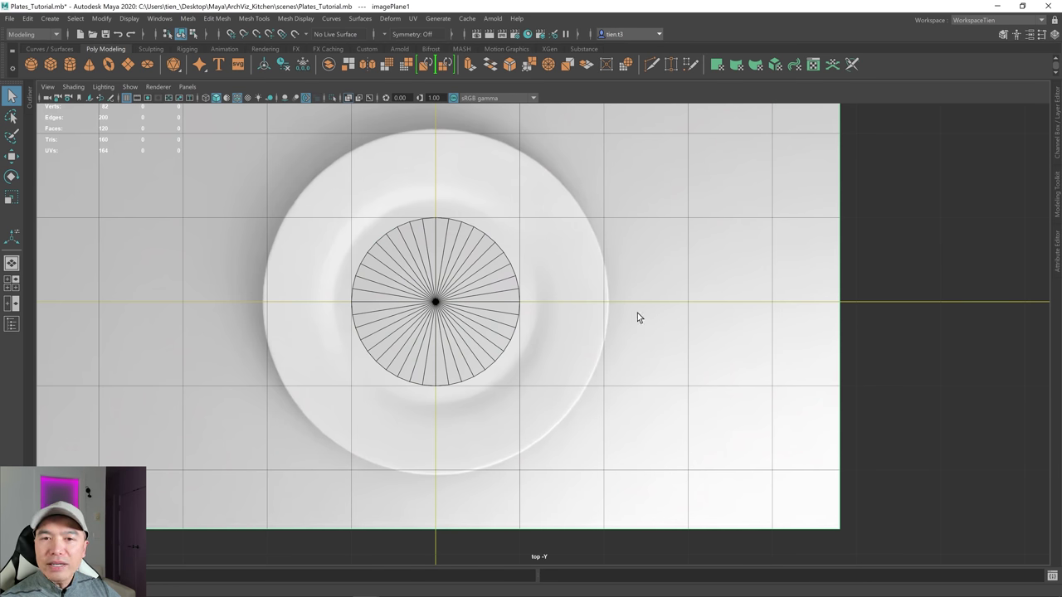
pyautogui.click(1057, 249)
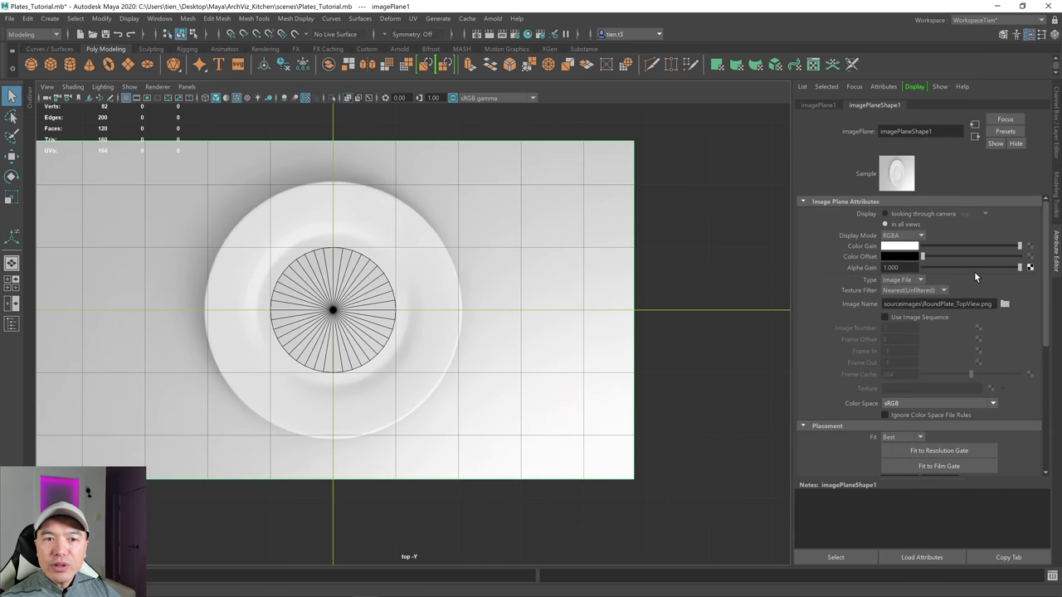
pyautogui.moveTo(1020, 267); pyautogui.dragTo(977, 267)
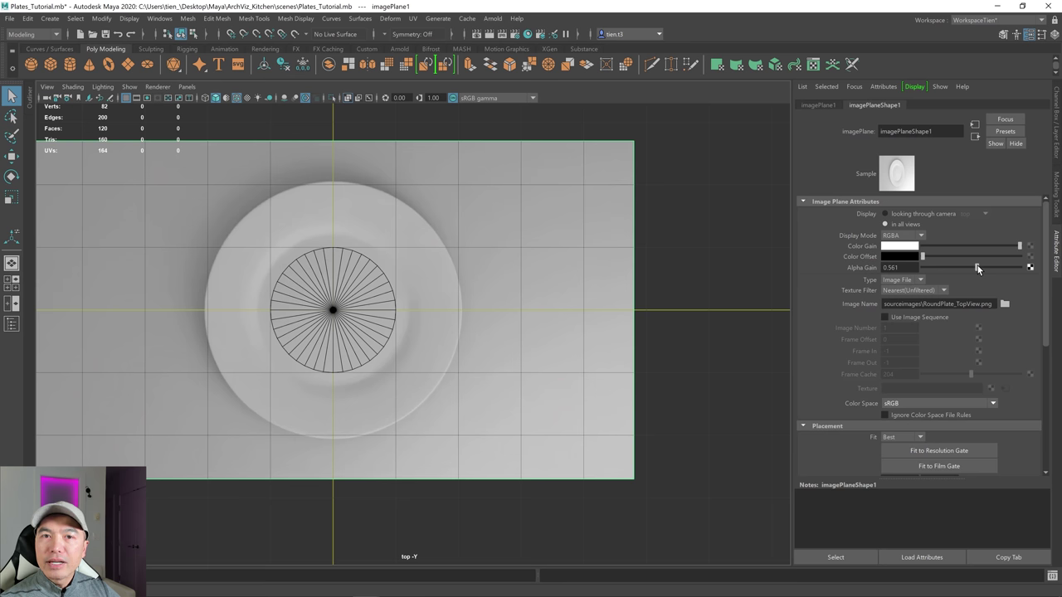
pyautogui.click(885, 224)
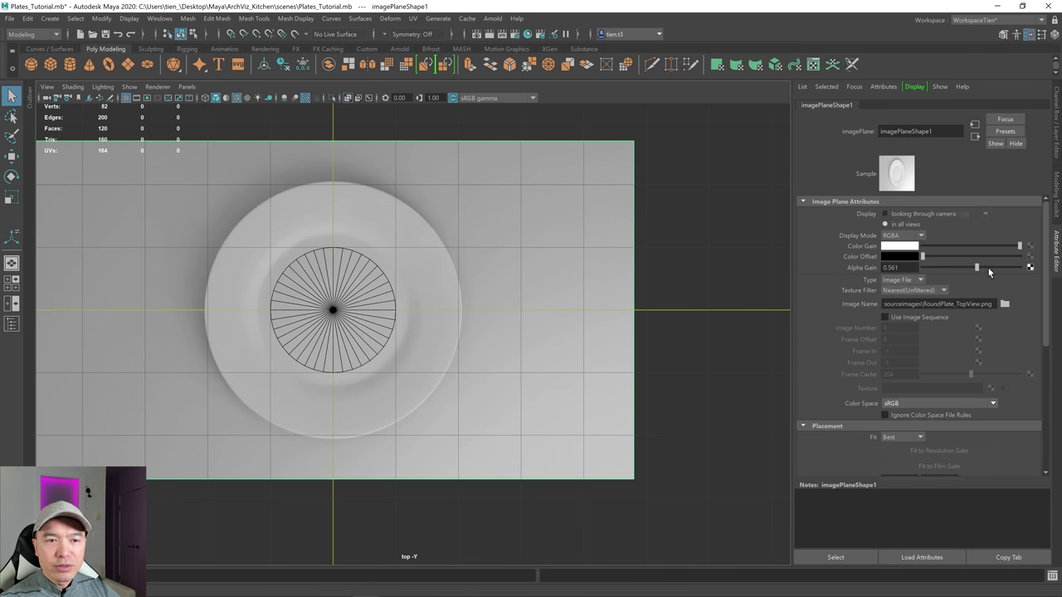
pyautogui.moveTo(978, 268); pyautogui.dragTo(980, 267)
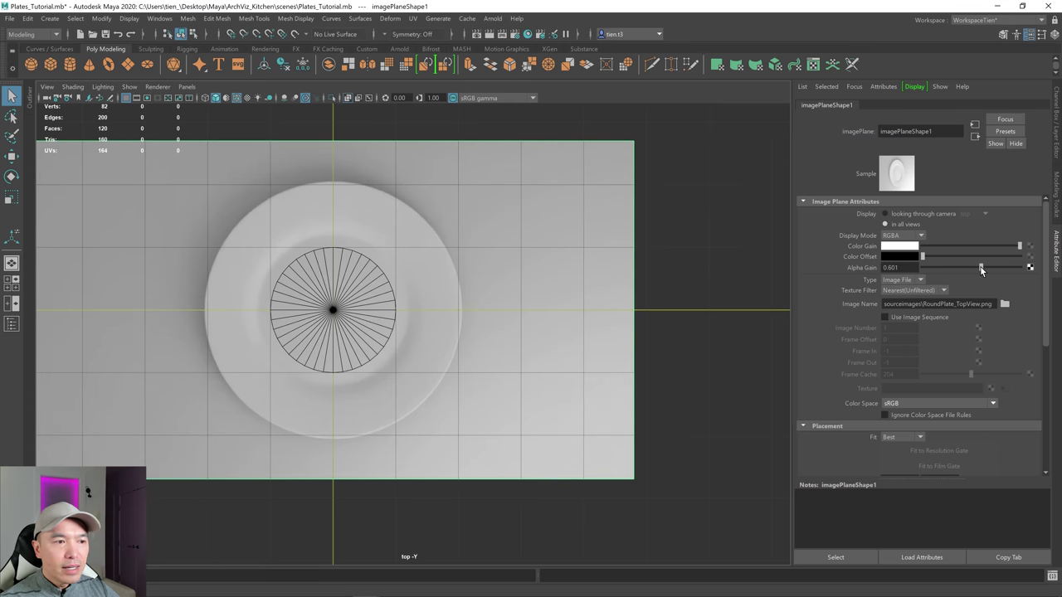
# - Load RoundPlate_SideView.png from sourceimages as an image plane in the side view
pyautogui.press('space')
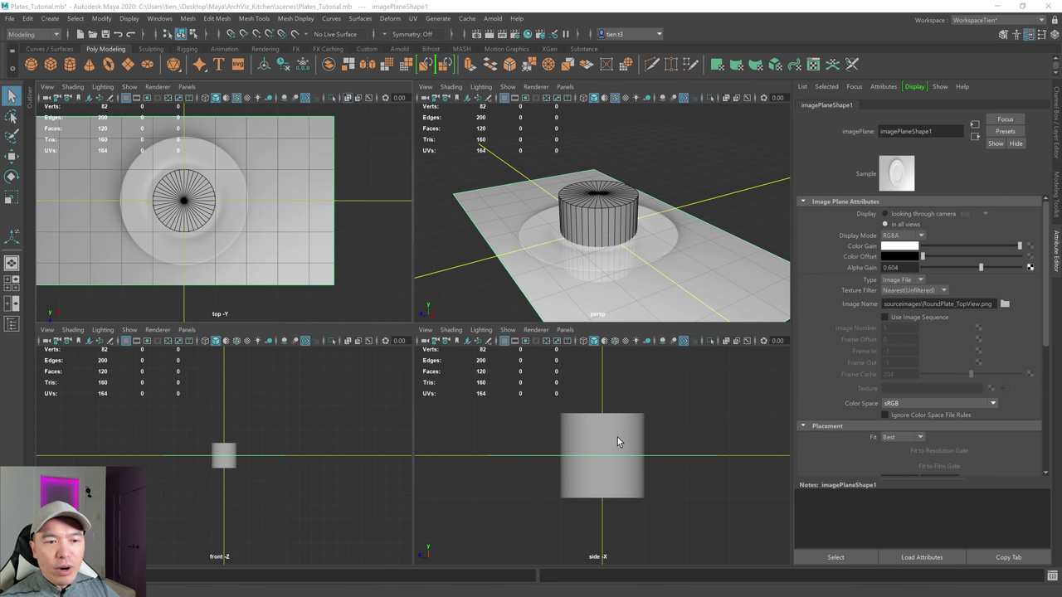
pyautogui.press('space')
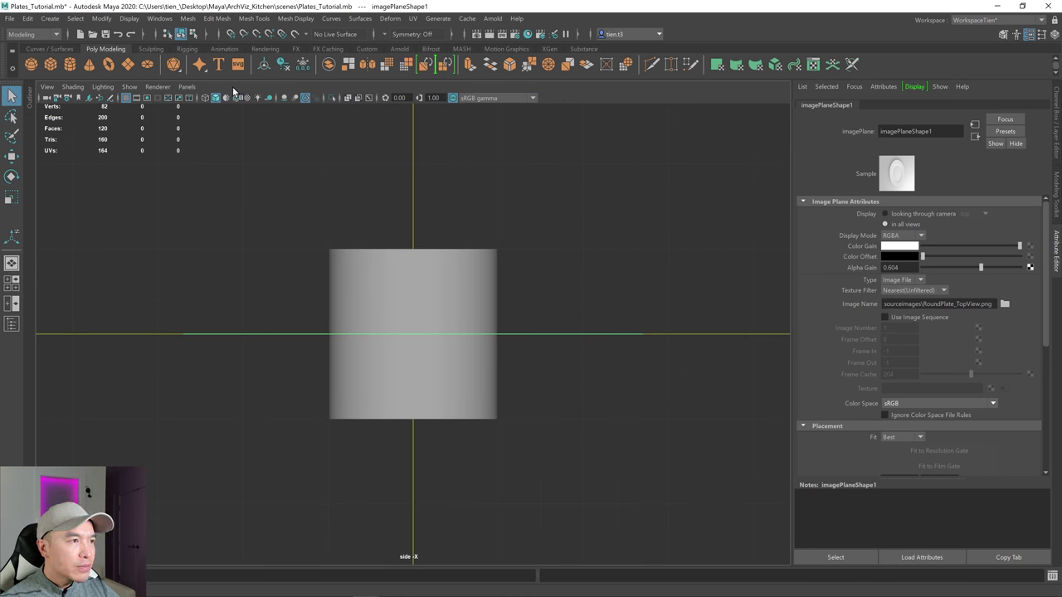
pyautogui.click(90, 99)
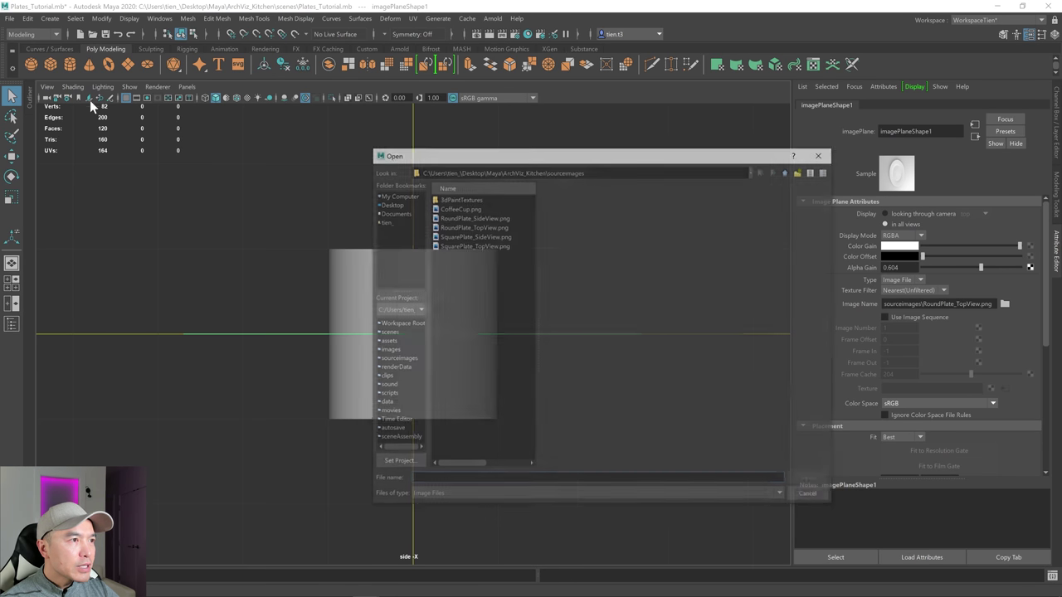
pyautogui.click(479, 218)
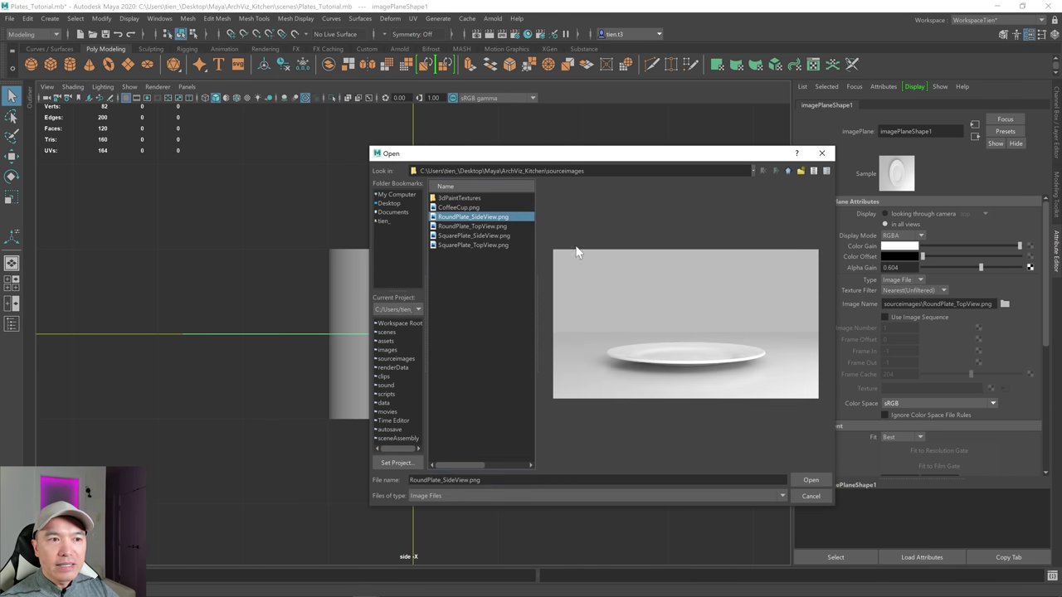
pyautogui.click(815, 480)
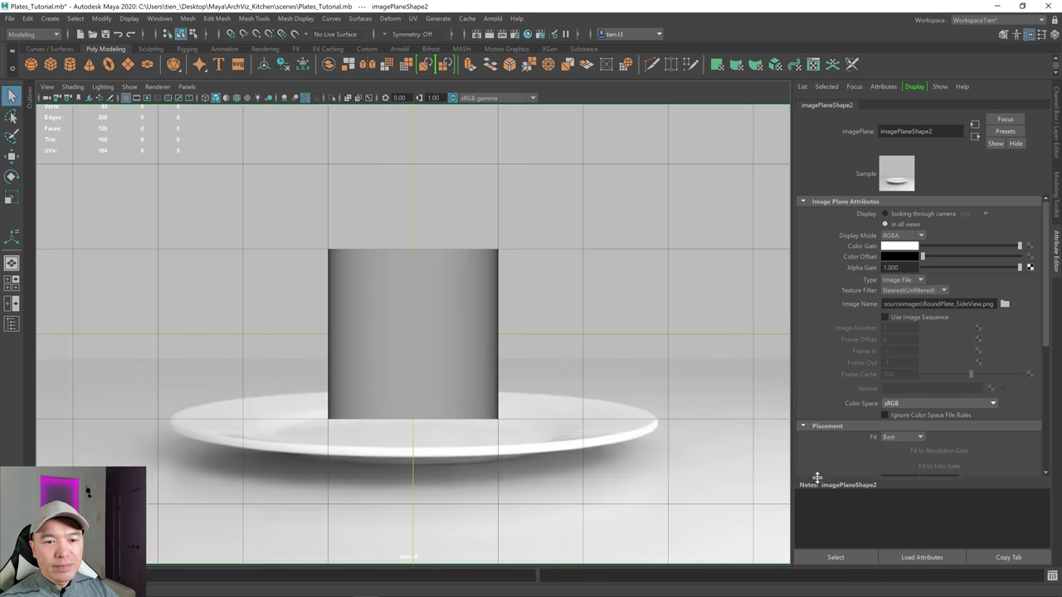
# - Turn on Wireframe on Shaded and X-Ray display for the cylinder in the side view
pyautogui.scroll(-5, 542, 344)
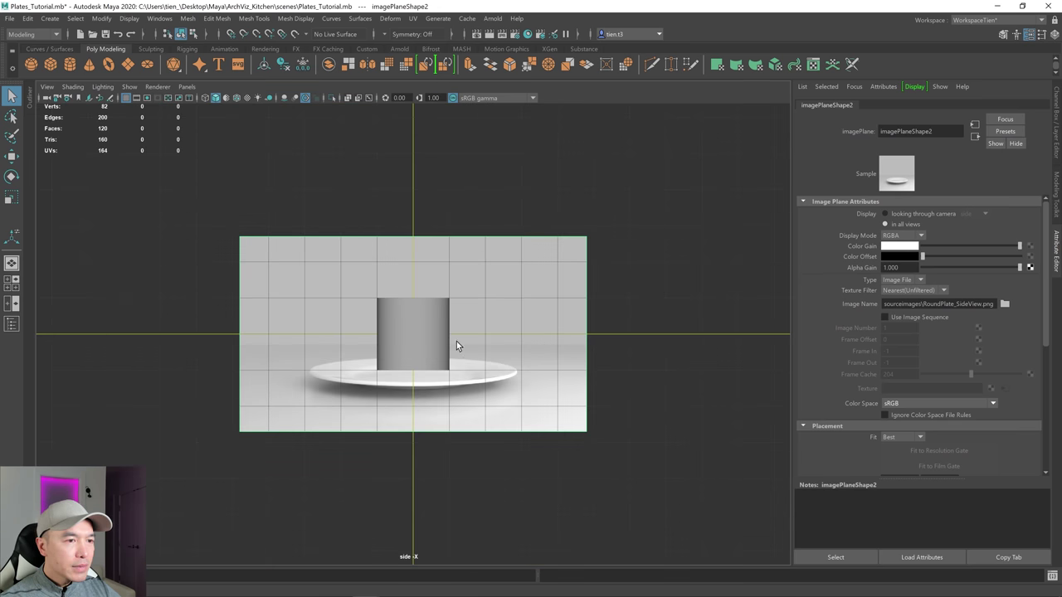
pyautogui.click(236, 98)
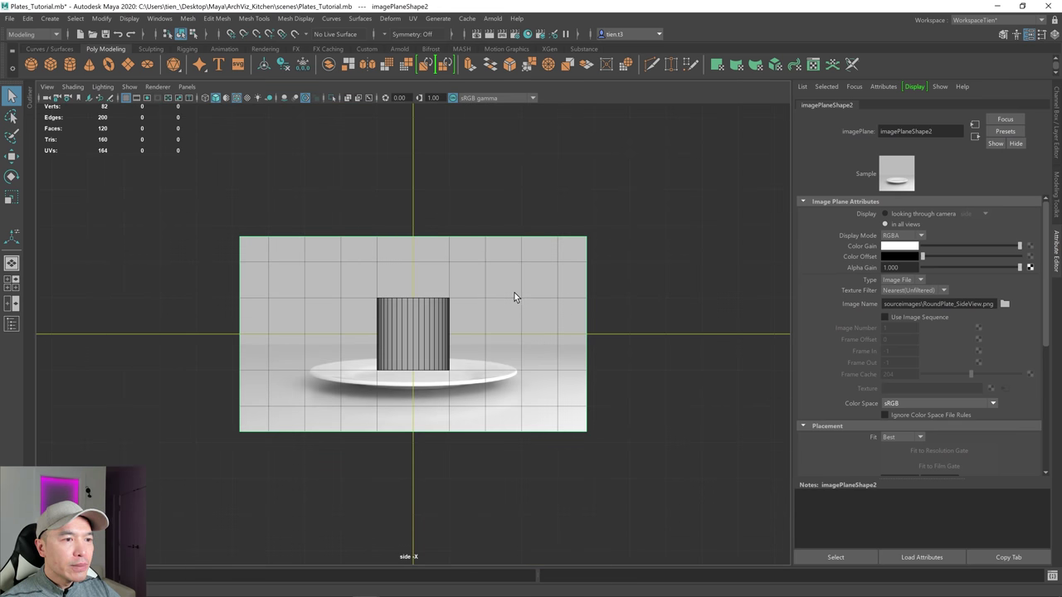
pyautogui.scroll(3, 514, 297)
pyautogui.click(347, 97)
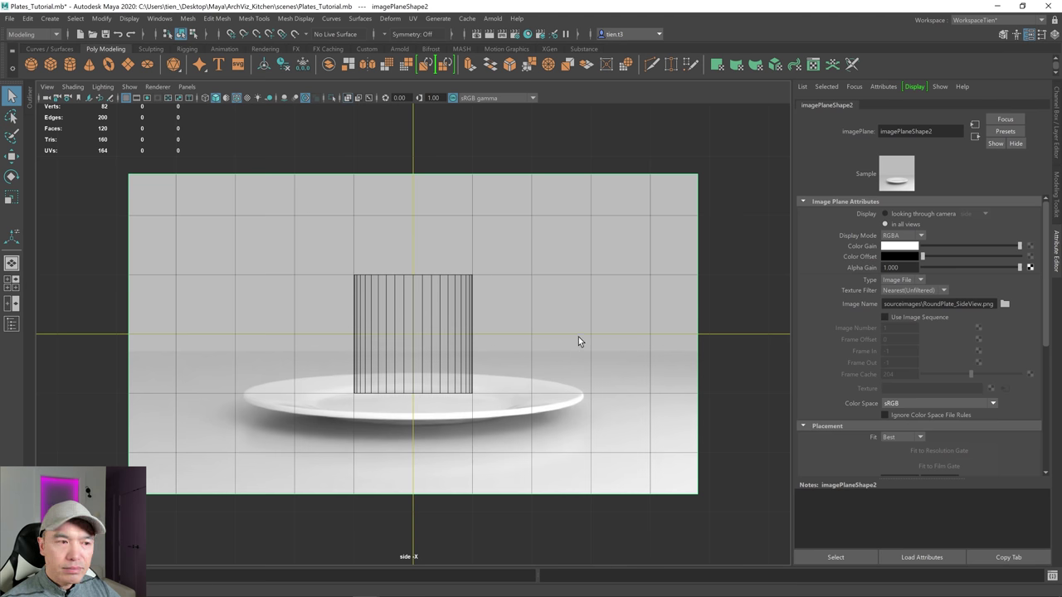
# - Set the side-view image plane to display only when looking through the side camera
pyautogui.press('space')
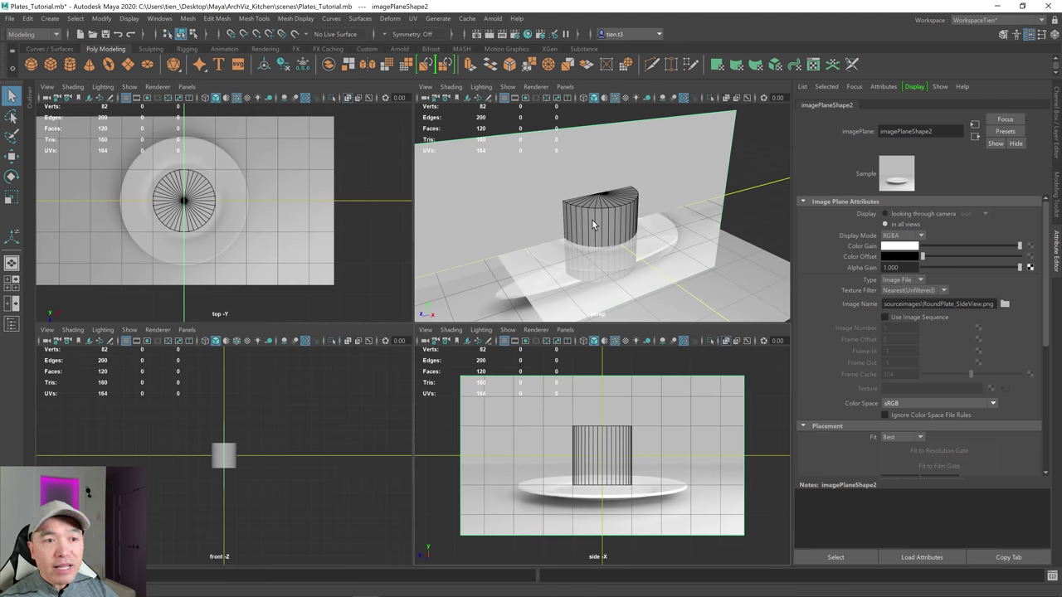
pyautogui.press('space')
pyautogui.keyDown('alt'); pyautogui.moveTo(600, 221); pyautogui.dragTo(583, 321); pyautogui.keyUp('alt')
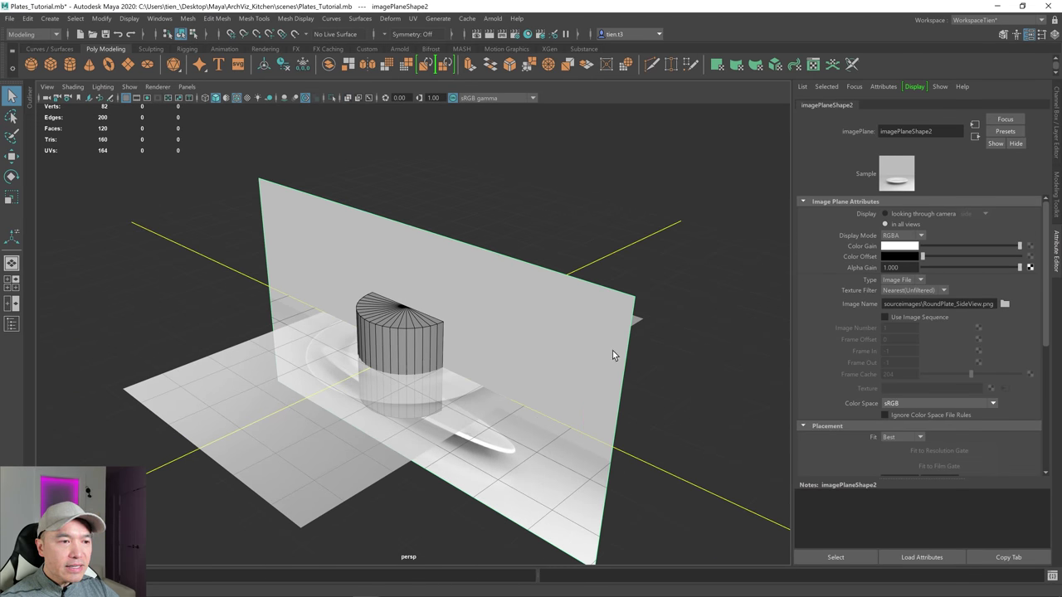
pyautogui.keyDown('alt'); pyautogui.moveTo(490, 398); pyautogui.dragTo(494, 368); pyautogui.keyUp('alt')
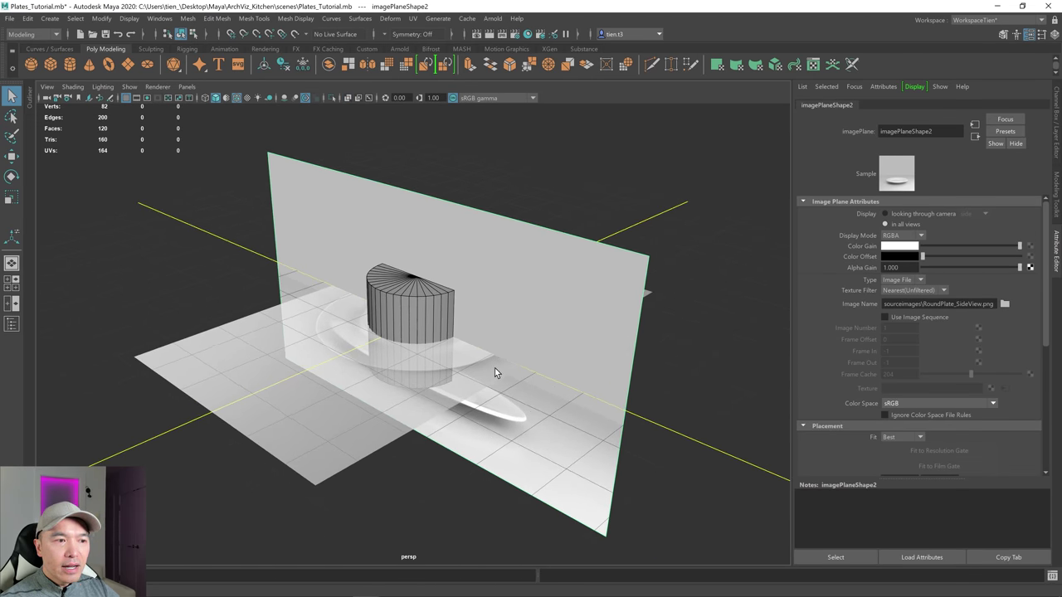
pyautogui.click(551, 309)
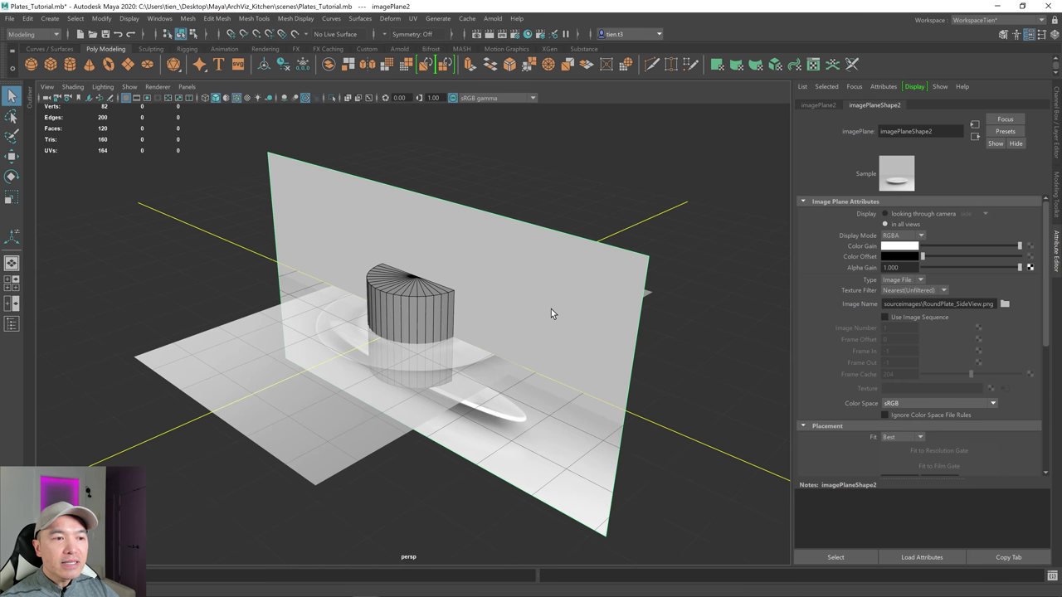
pyautogui.press('w')
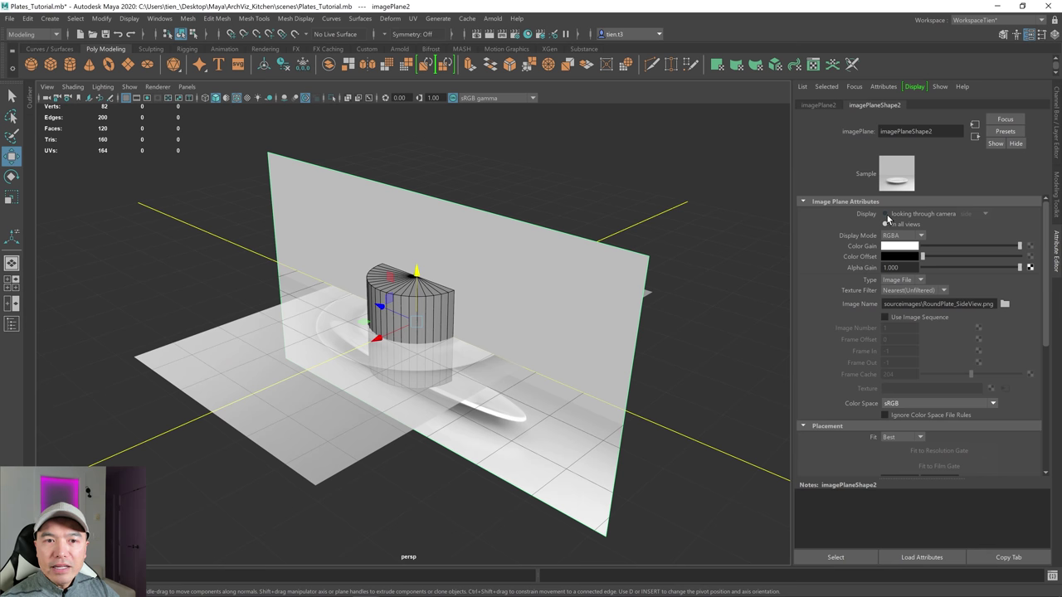
pyautogui.click(884, 214)
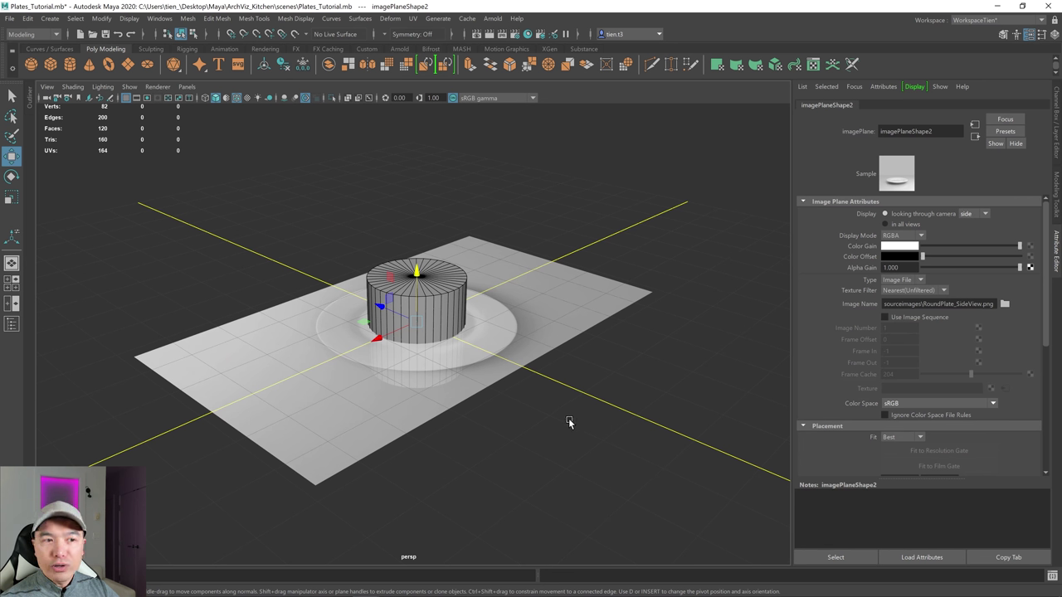
# - Set the top-view image plane to display only when looking through the top camera, and clear the selection
pyautogui.click(373, 403)
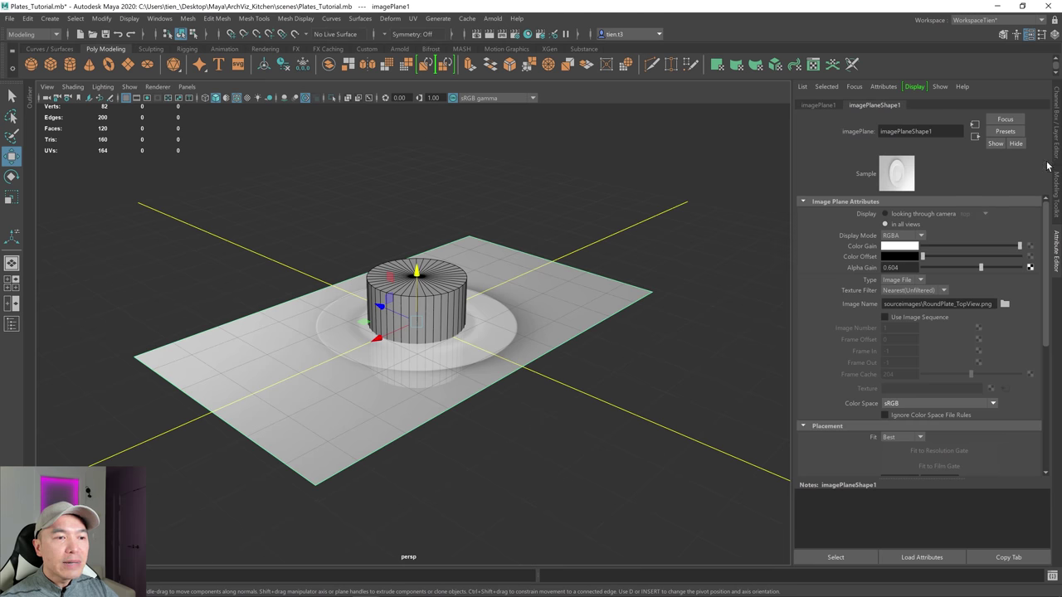
pyautogui.click(885, 214)
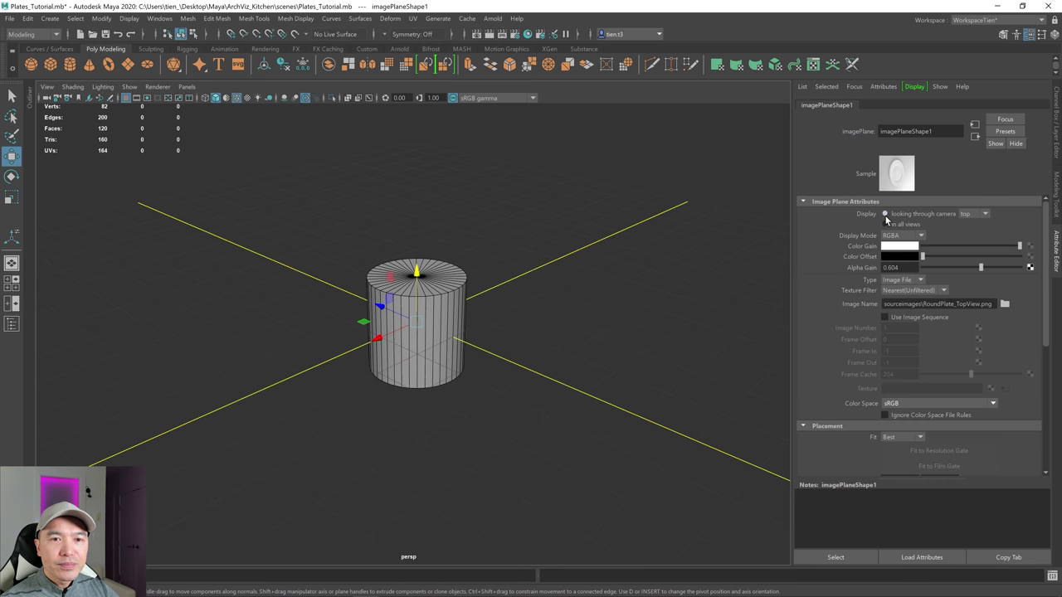
pyautogui.click(474, 306)
# - Delete the cylinder's side and bottom faces in the perspective view, keeping only the top cap as a flat disc
pyautogui.scroll(3, 531, 290)
pyautogui.click(450, 284)
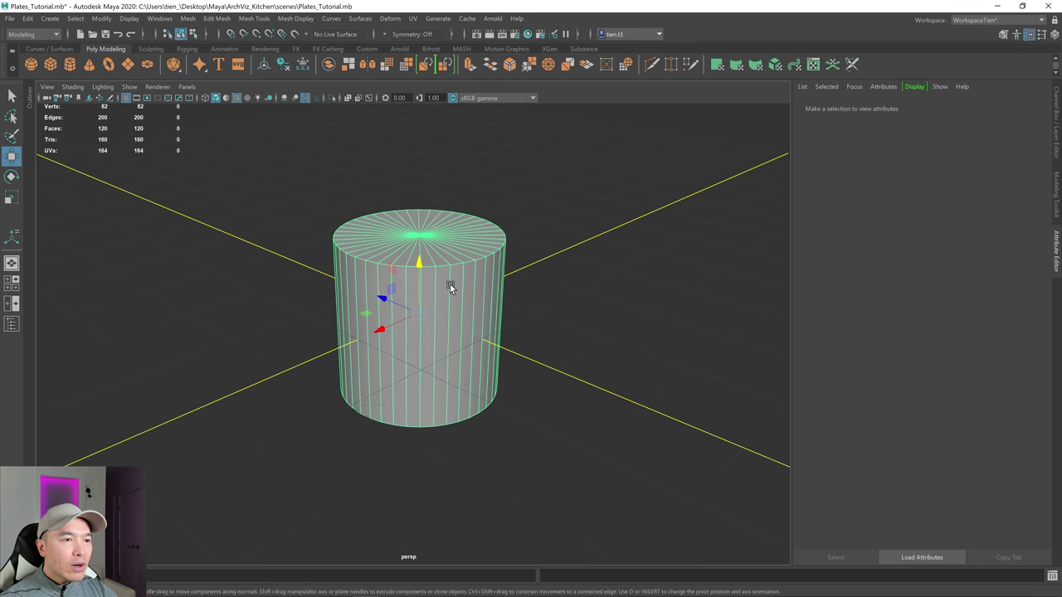
pyautogui.keyDown('alt'); pyautogui.moveTo(451, 285); pyautogui.dragTo(464, 311); pyautogui.keyUp('alt')
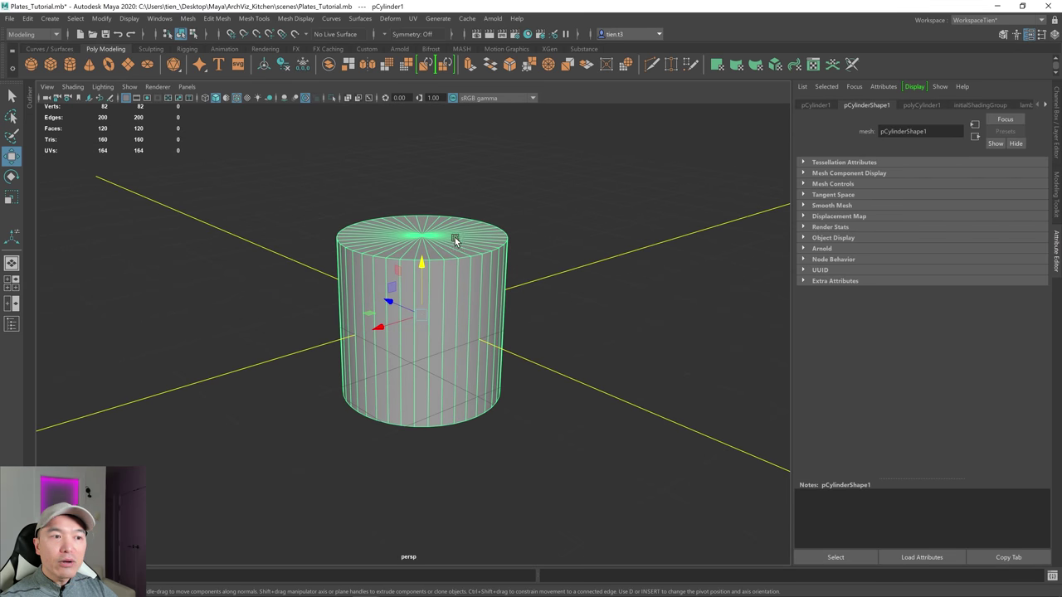
pyautogui.scroll(-6, 464, 308)
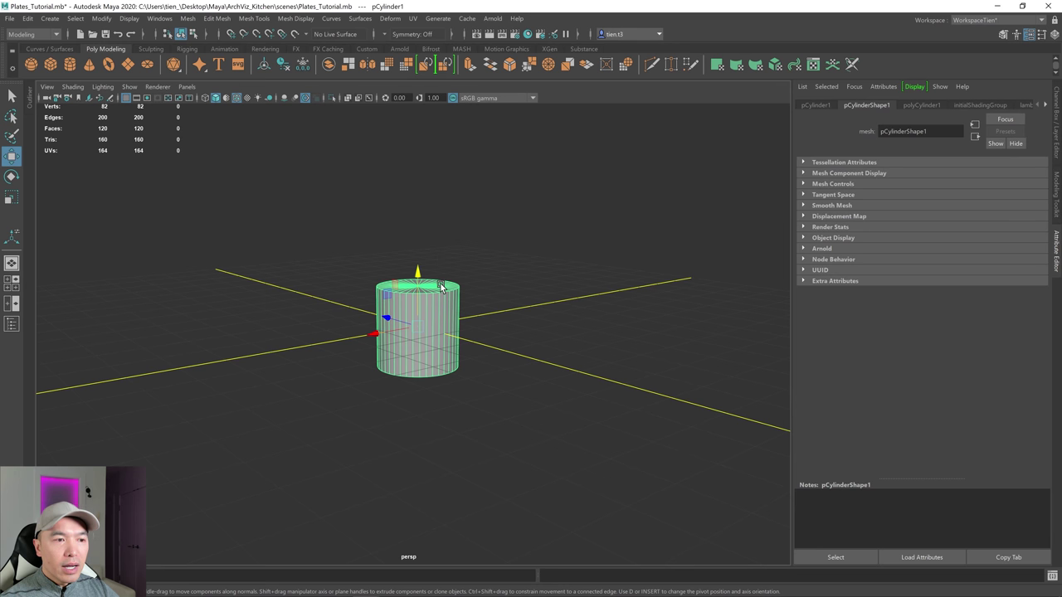
pyautogui.rightClick(487, 226)
pyautogui.click(487, 255)
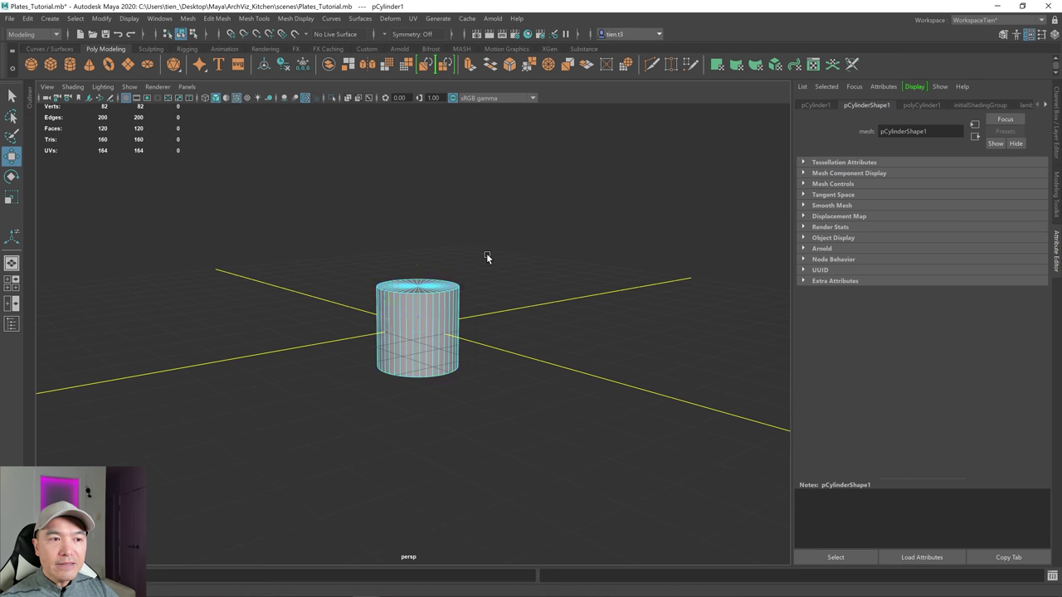
pyautogui.moveTo(303, 323); pyautogui.dragTo(559, 397)
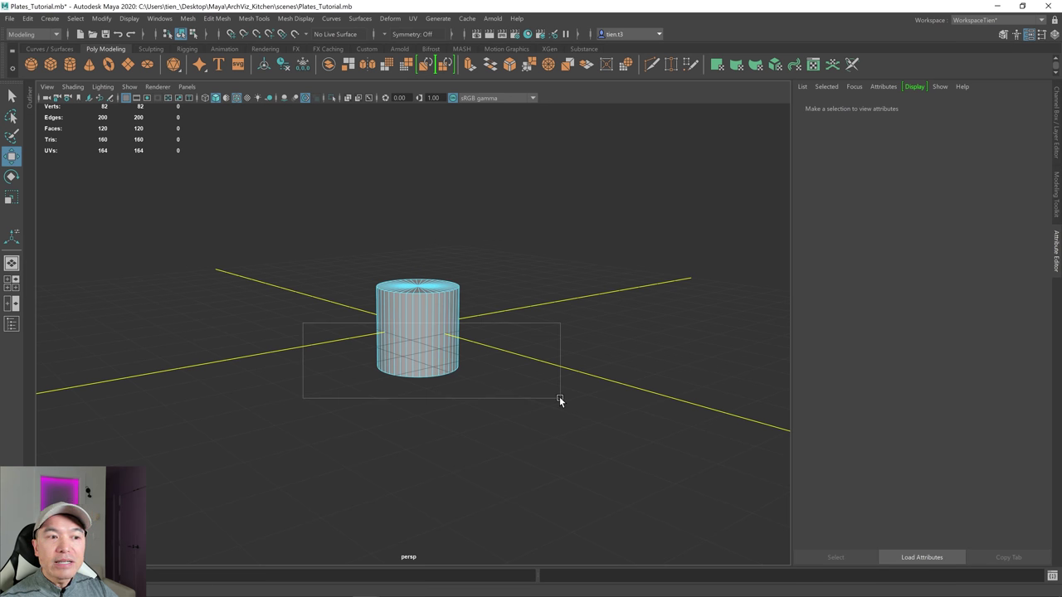
pyautogui.moveTo(559, 396); pyautogui.dragTo(559, 396)
pyautogui.keyDown('alt'); pyautogui.moveTo(484, 387); pyautogui.dragTo(512, 365); pyautogui.keyUp('alt')
pyautogui.press('Delete')
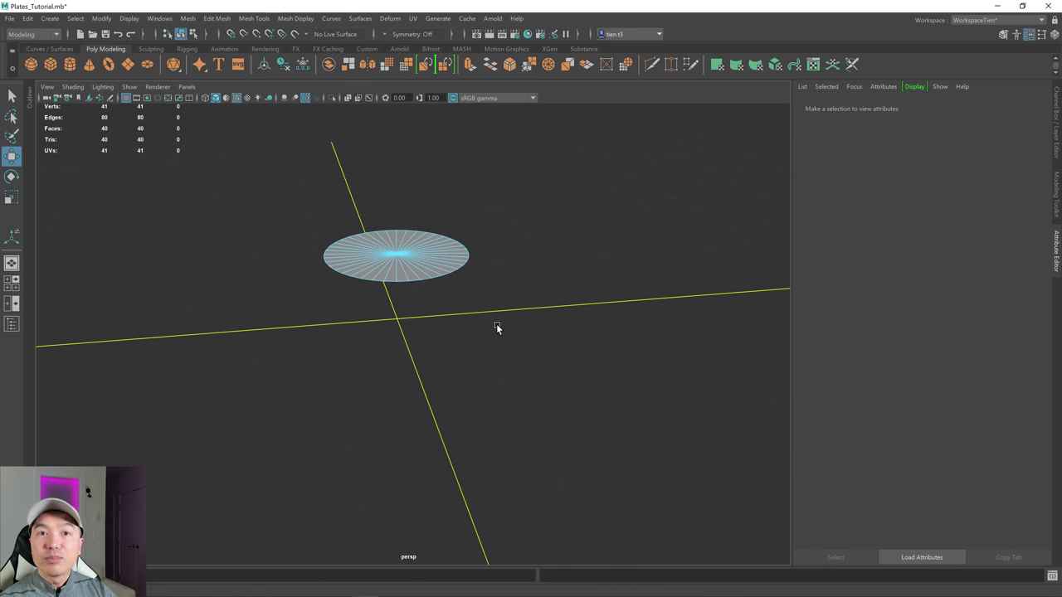
pyautogui.scroll(2, 498, 327)
pyautogui.scroll(-3, 484, 331)
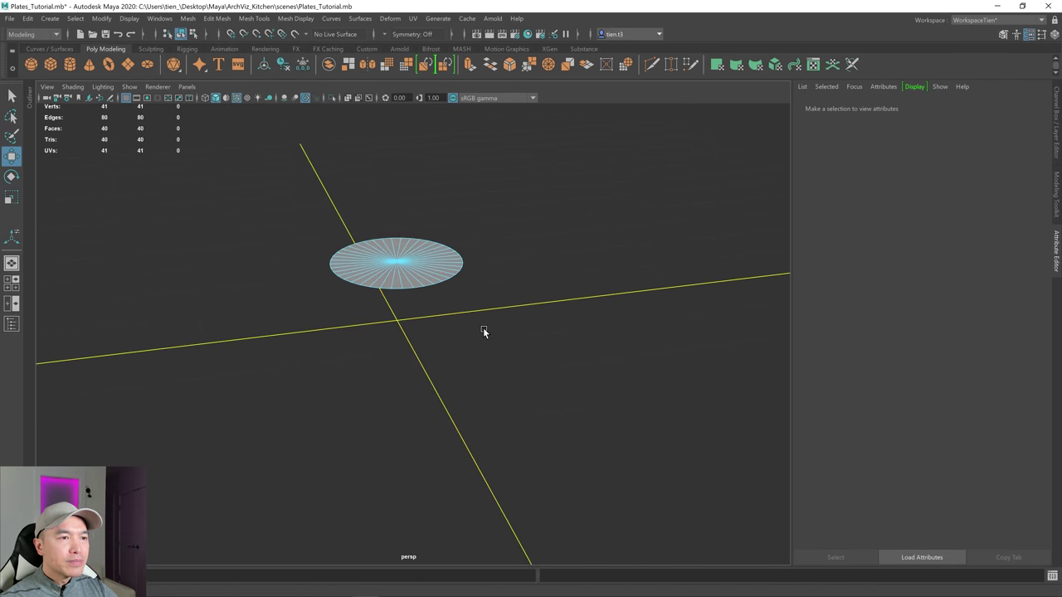
# - Center the disc's pivot in object mode and snap the disc vertically down onto the grid plane
pyautogui.rightClick(393, 259)
pyautogui.moveTo(399, 258); pyautogui.dragTo(474, 221, button='right')
pyautogui.click(474, 221)
pyautogui.click(449, 266)
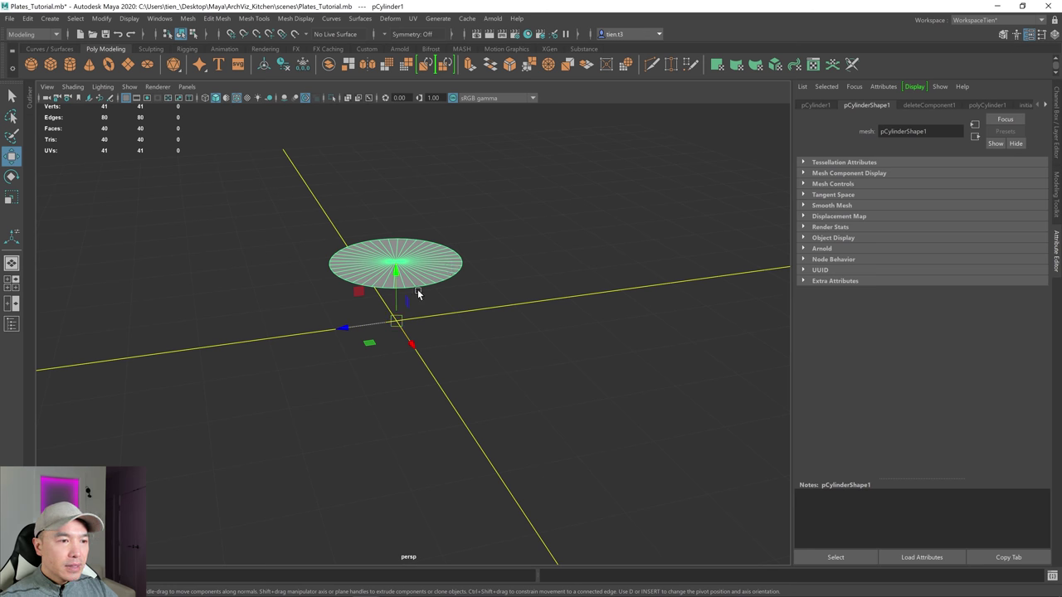
pyautogui.keyDown('alt'); pyautogui.moveTo(425, 316); pyautogui.dragTo(478, 311); pyautogui.keyUp('alt')
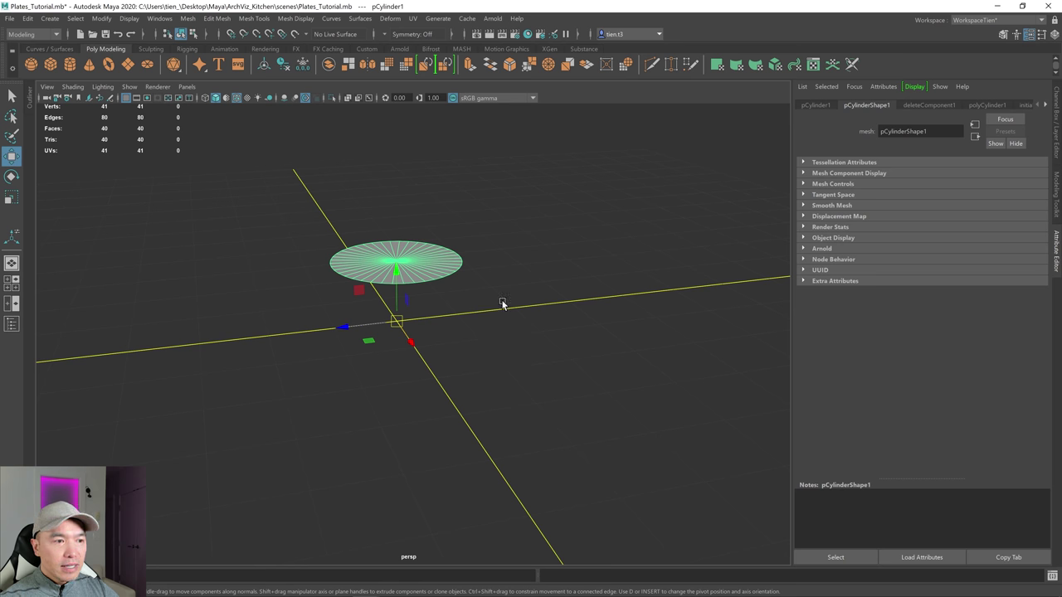
pyautogui.click(265, 65)
pyautogui.keyDown('alt'); pyautogui.moveTo(464, 320); pyautogui.dragTo(434, 334); pyautogui.keyUp('alt')
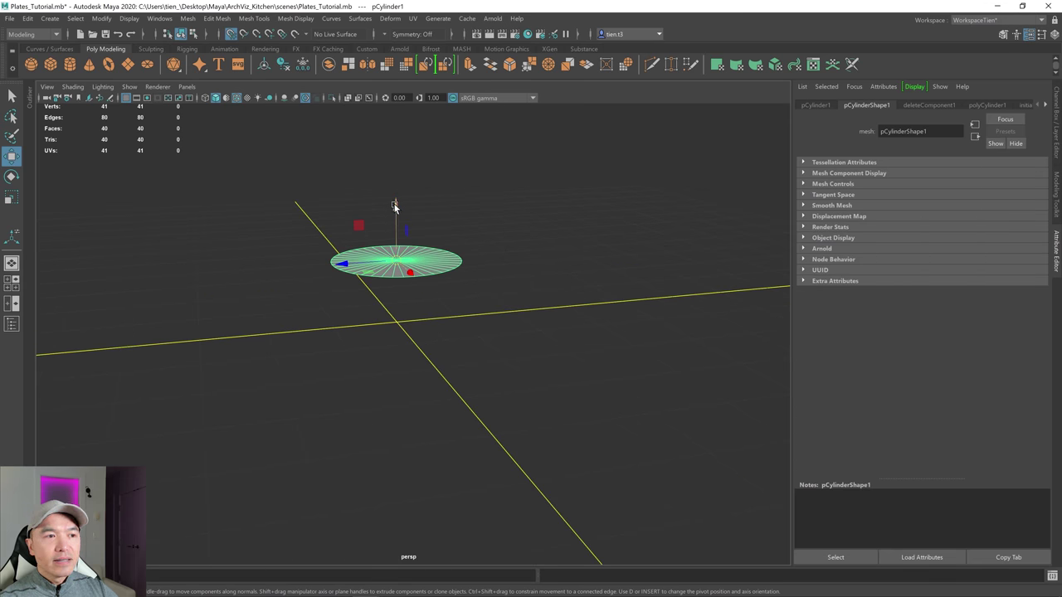
pyautogui.moveTo(394, 205); pyautogui.dragTo(404, 311)
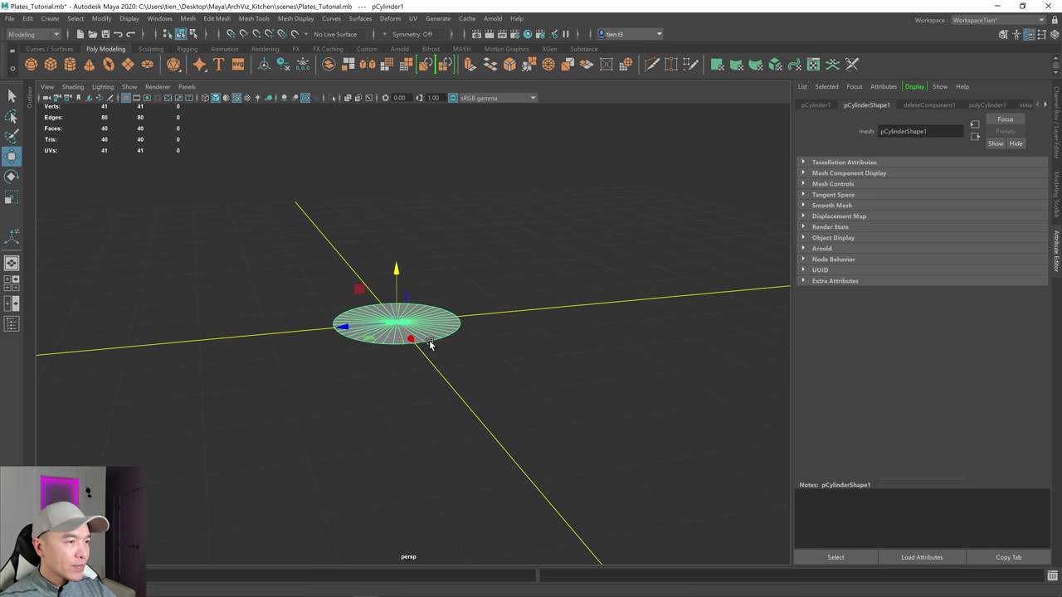
# - Examine the plate references against the disc in the top and side views
pyautogui.press('space')
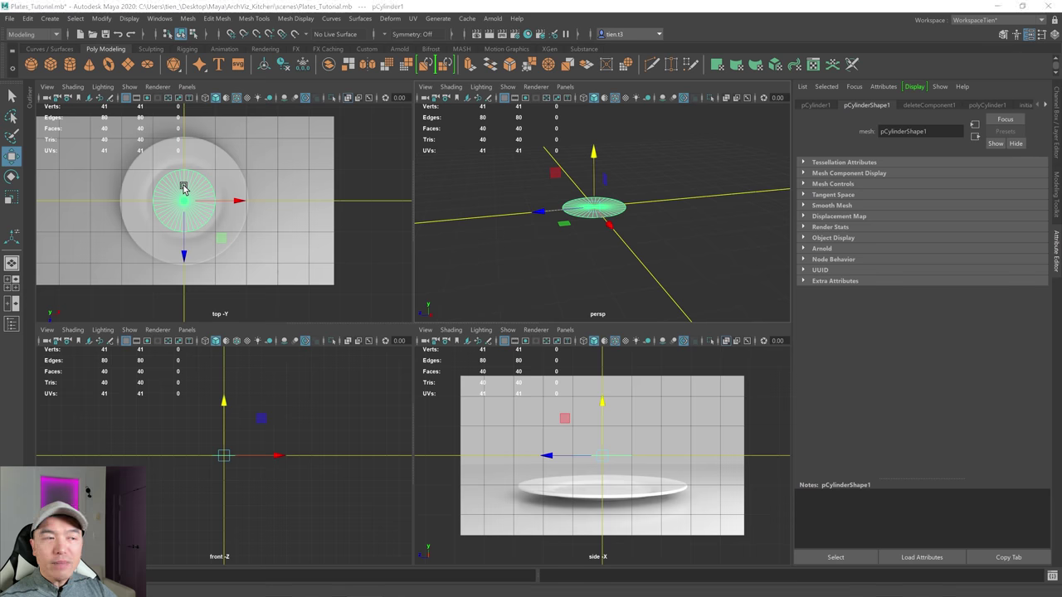
pyautogui.press('space')
pyautogui.scroll(3, 377, 276)
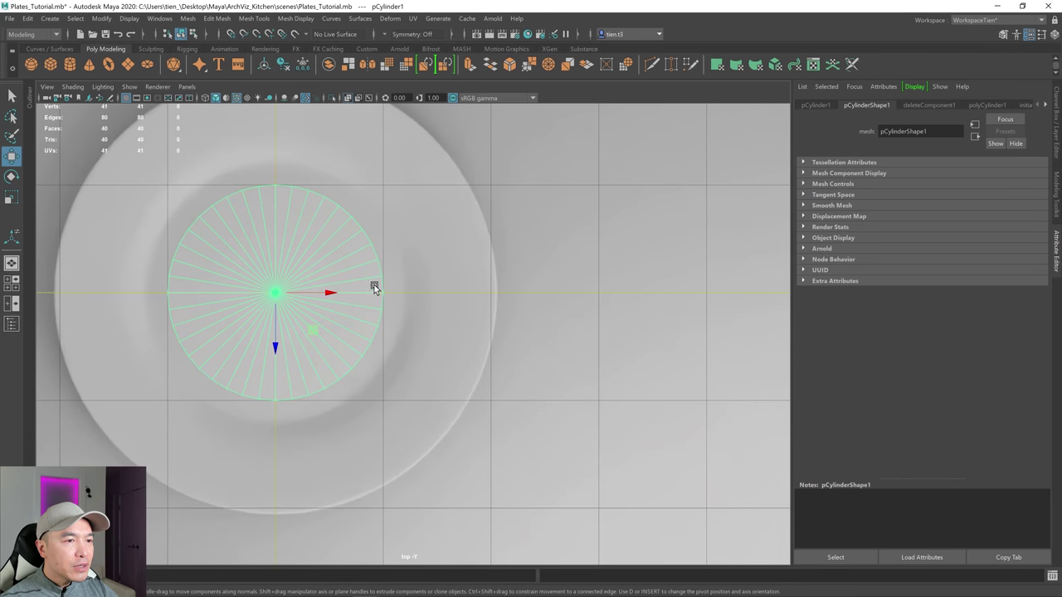
pyautogui.press('q')
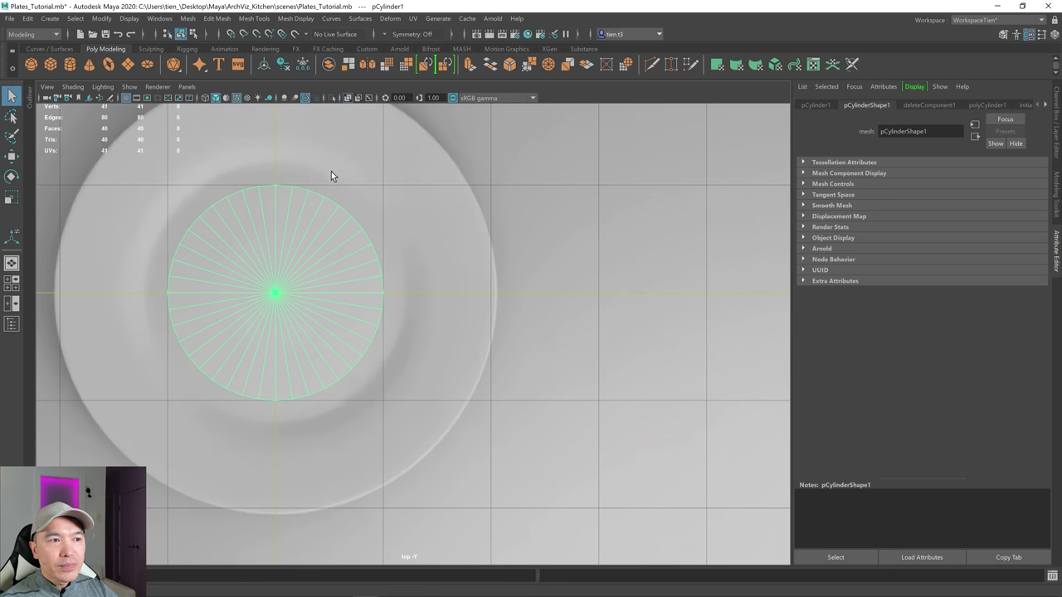
pyautogui.press('space')
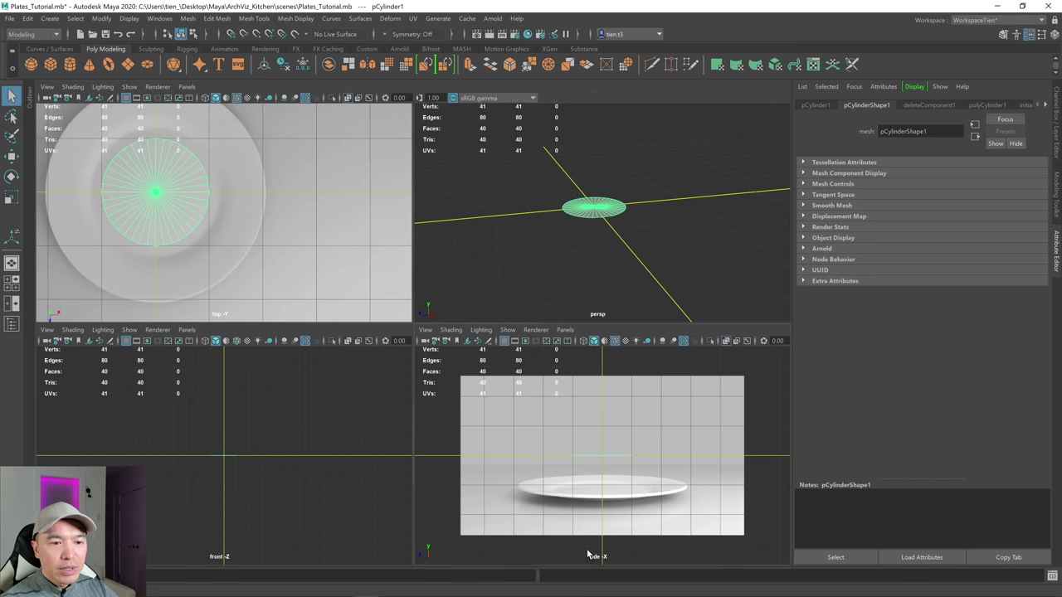
pyautogui.press('space')
pyautogui.scroll(5, 311, 409)
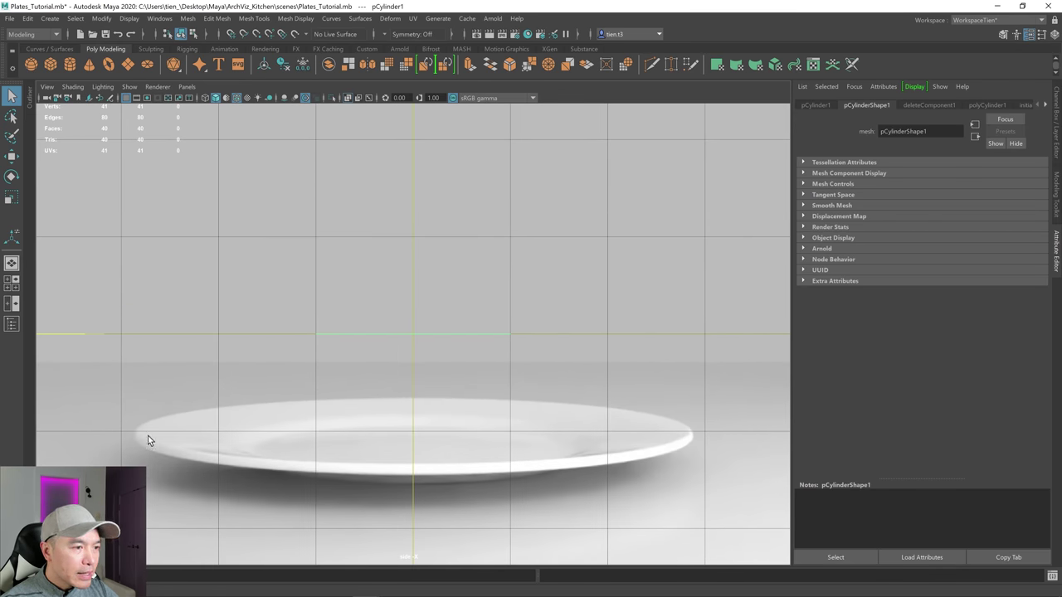
pyautogui.press('space')
pyautogui.press('space')
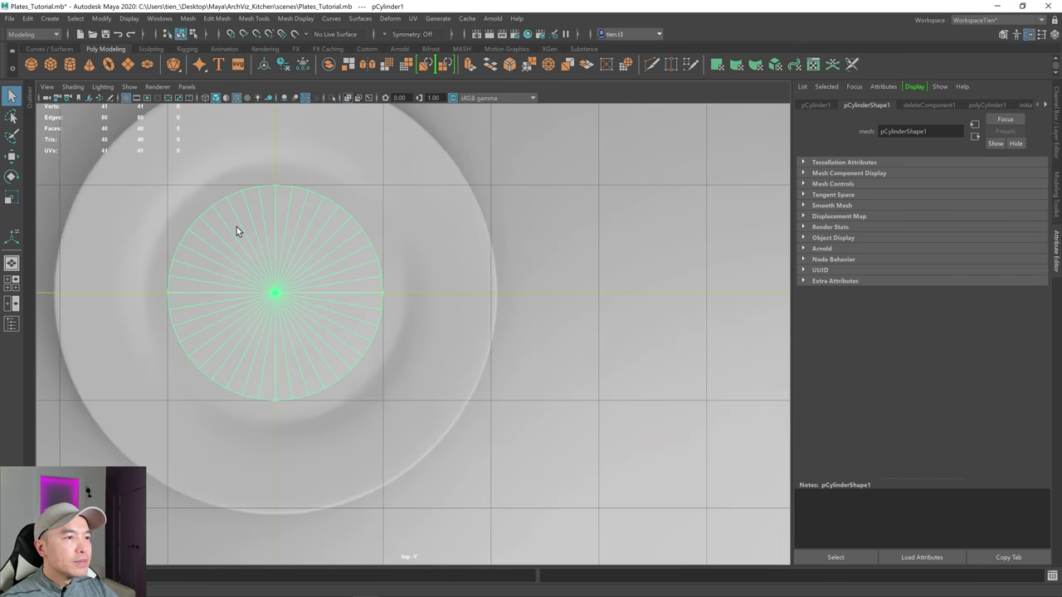
# - Scale the disc up uniformly in the top view to match the plate's inner circle in the reference
pyautogui.scroll(2, 249, 229)
pyautogui.scroll(-5, 264, 227)
pyautogui.press('f')
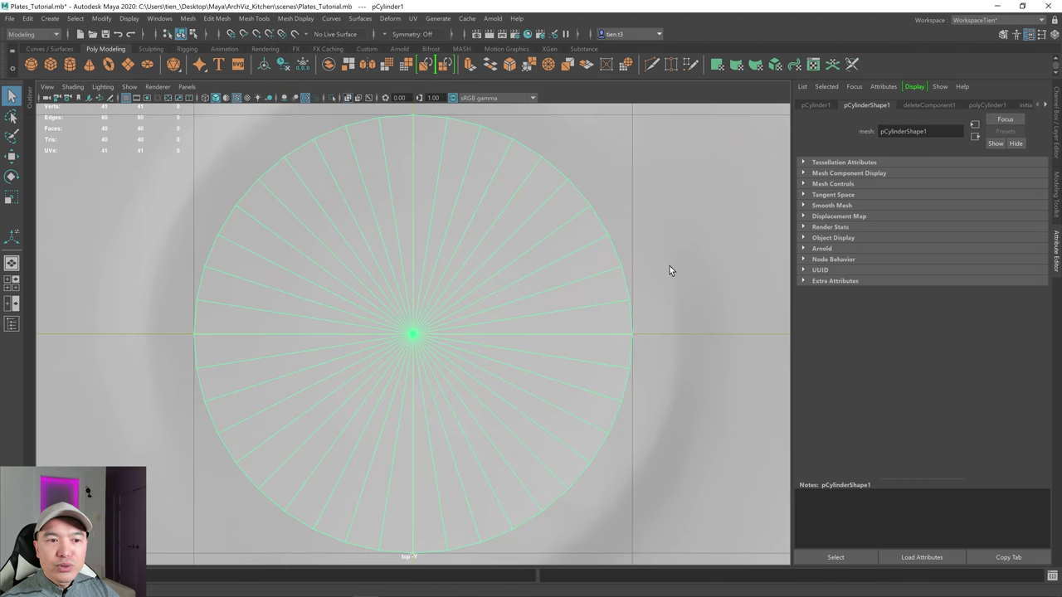
pyautogui.scroll(-3, 670, 271)
pyautogui.scroll(3, 630, 287)
pyautogui.press('r')
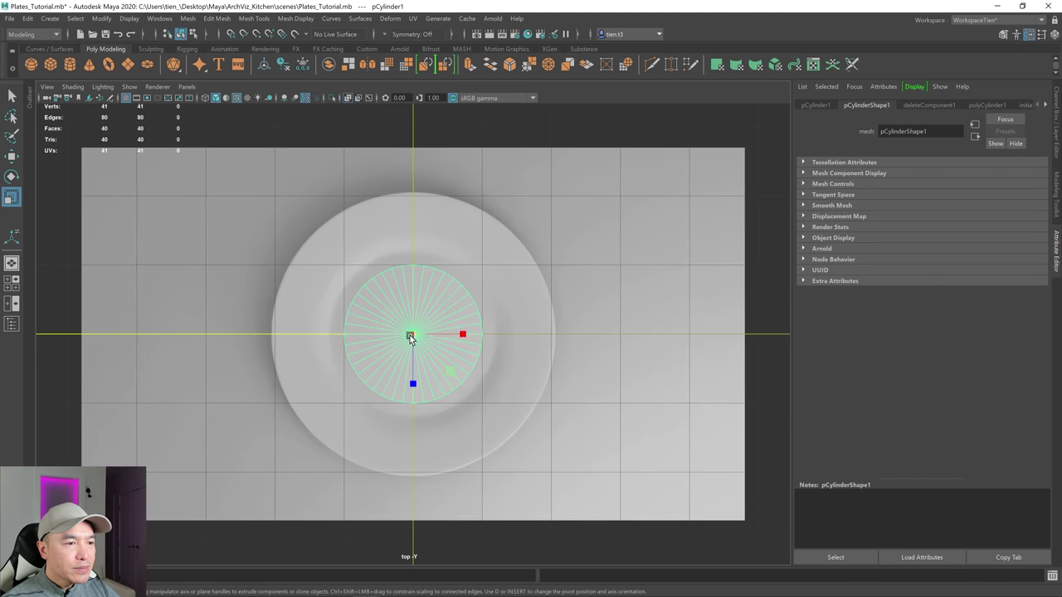
pyautogui.moveTo(410, 337); pyautogui.dragTo(431, 333)
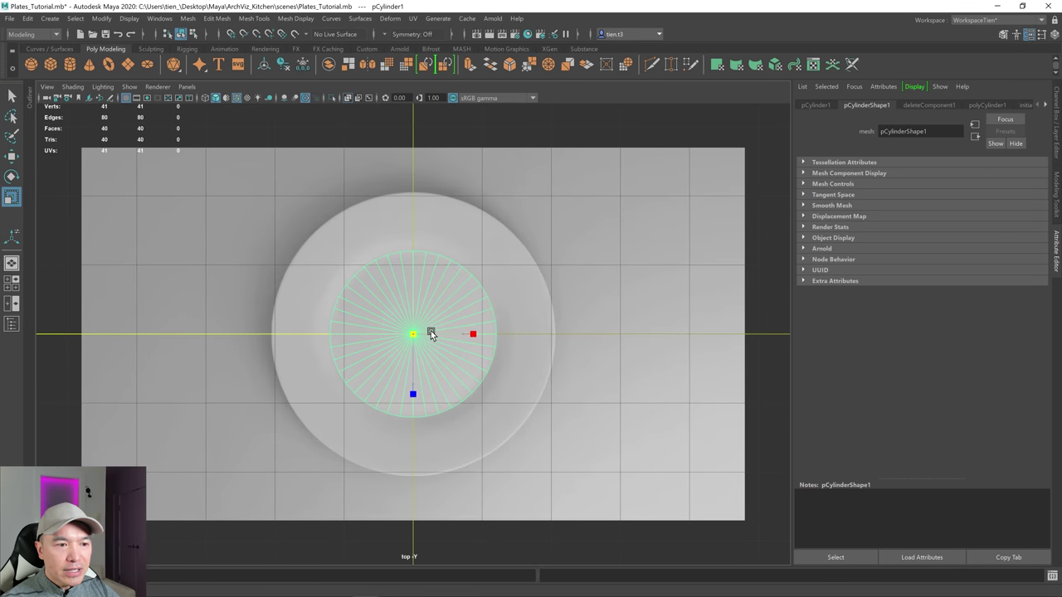
pyautogui.press('q')
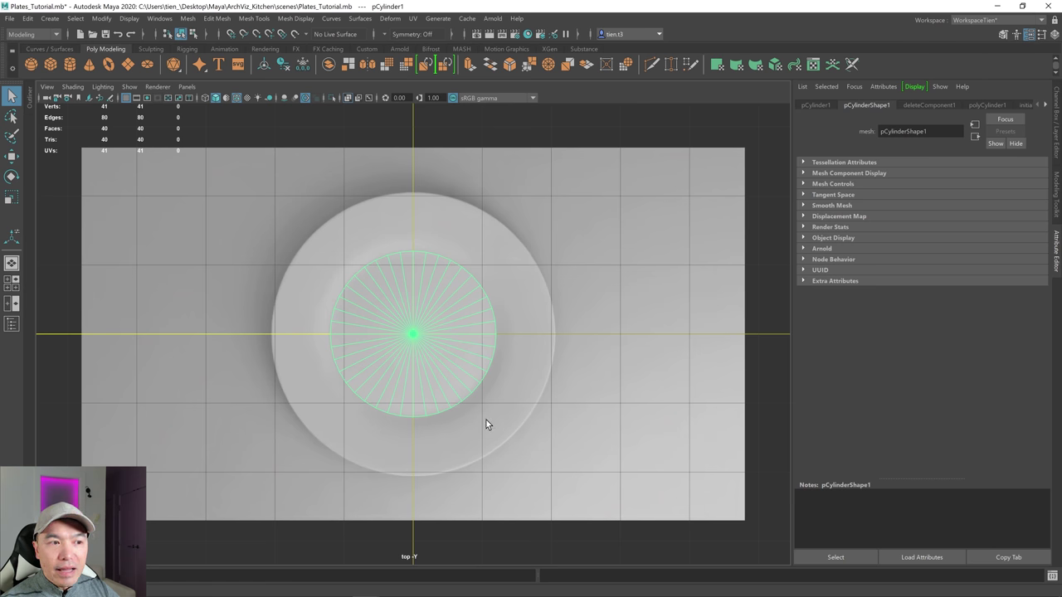
# - Select the disc's entire outer border edge loop in edge mode
pyautogui.moveTo(426, 237); pyautogui.dragTo(360, 231, button='right')
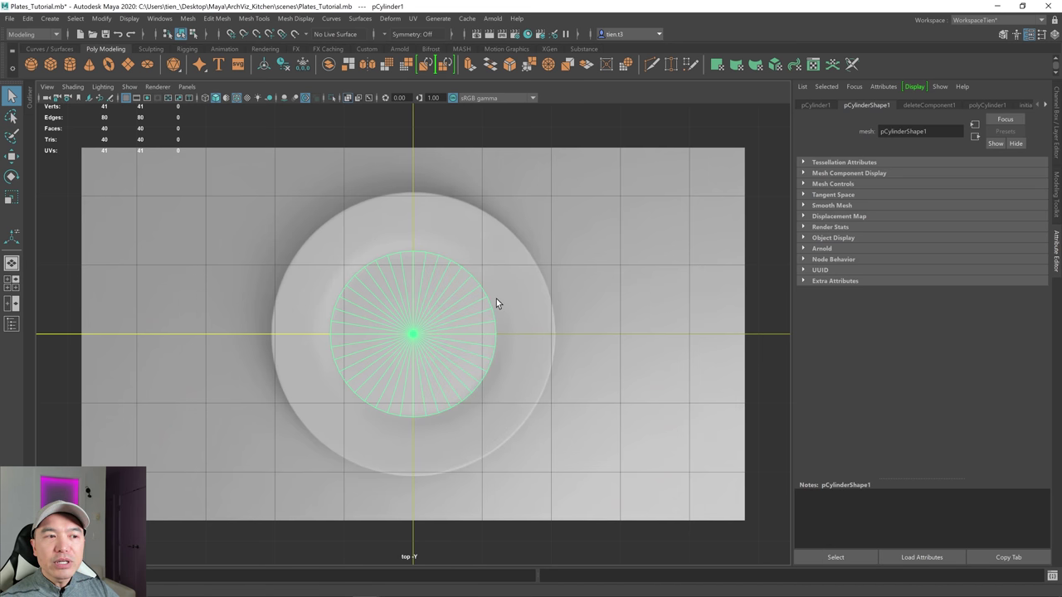
pyautogui.moveTo(409, 293); pyautogui.dragTo(407, 262, button='right')
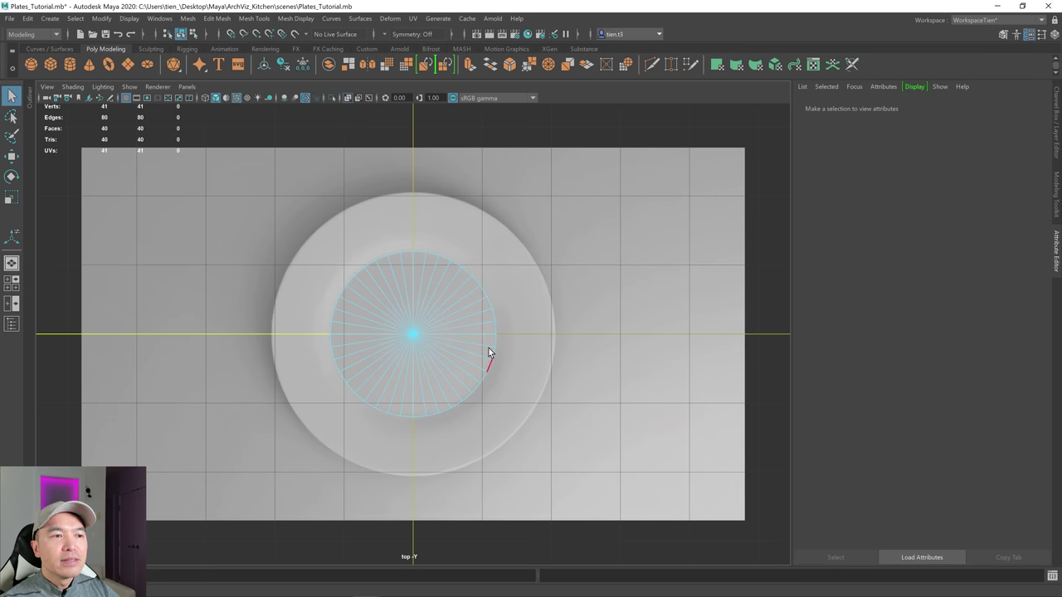
pyautogui.doubleClick(420, 250)
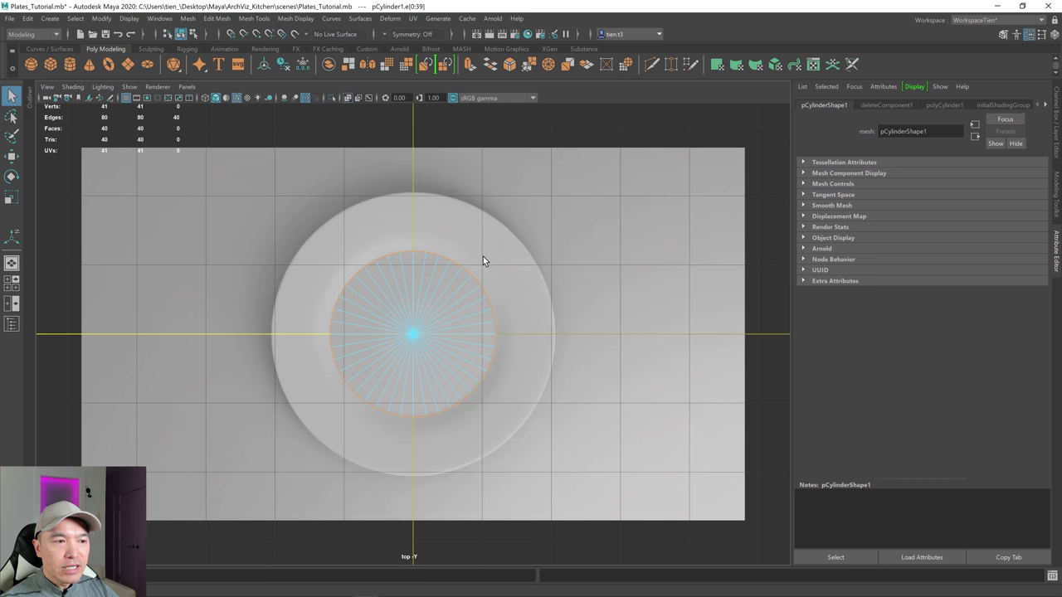
pyautogui.scroll(2, 476, 307)
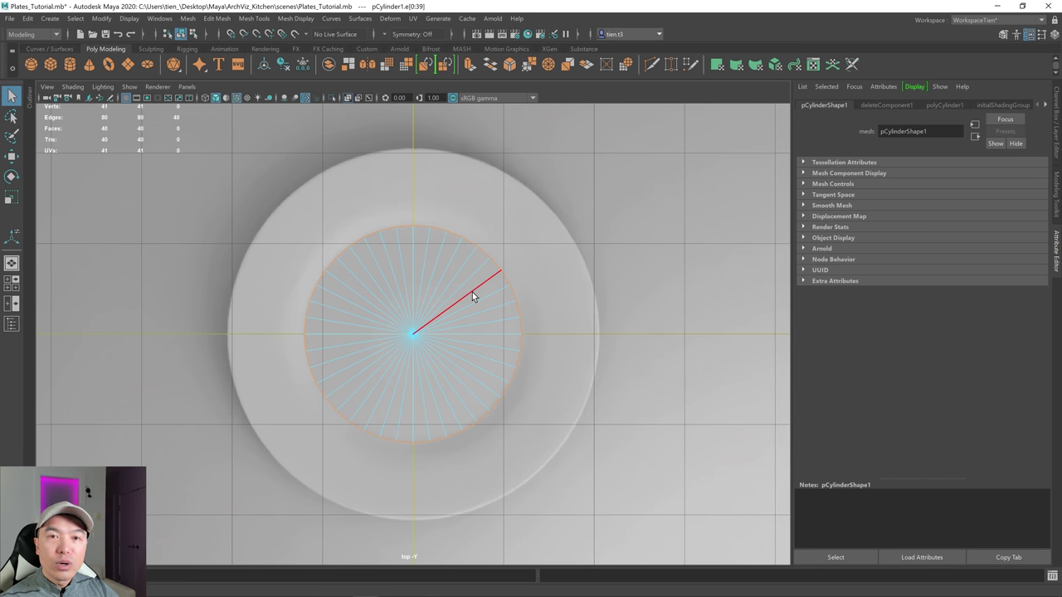
pyautogui.keyDown('shift'); pyautogui.rightClick(454, 248); pyautogui.keyUp('shift')
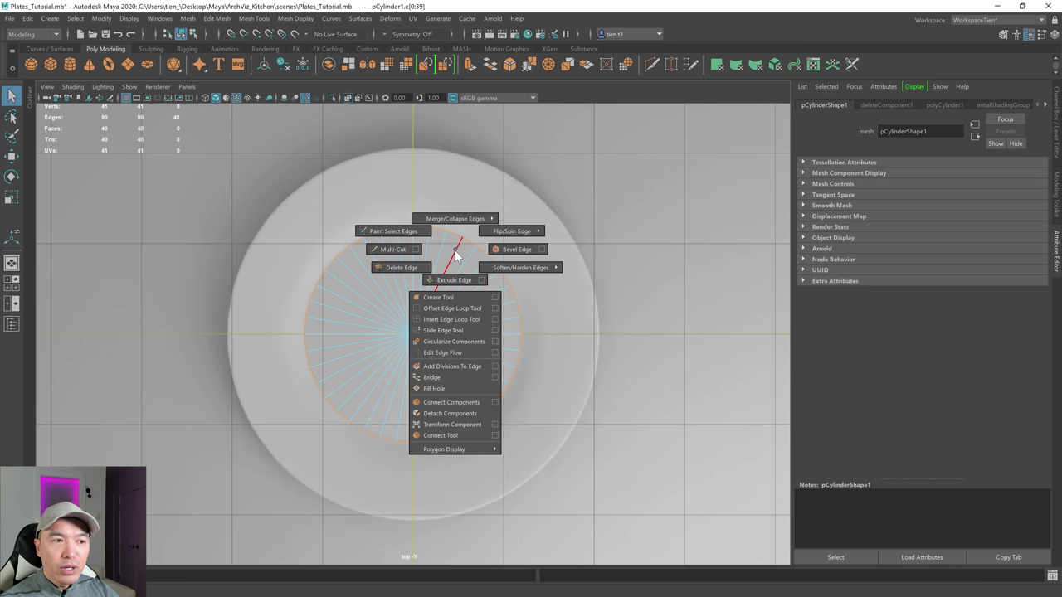
pyautogui.click(455, 254)
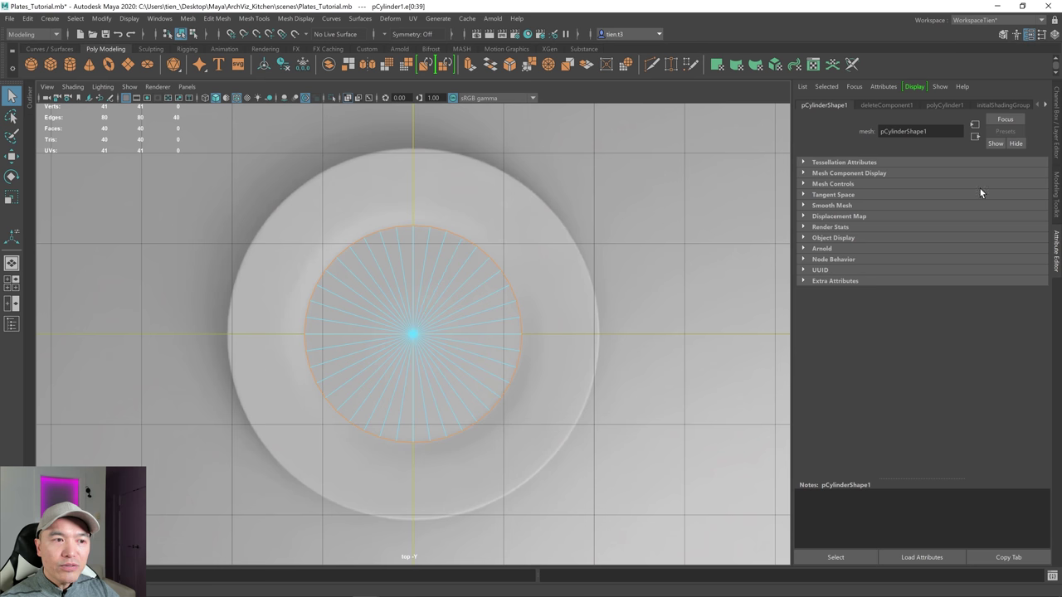
# - Extrude the disc's outer border edge loop outward with an offset of 0.222
pyautogui.click(1056, 197)
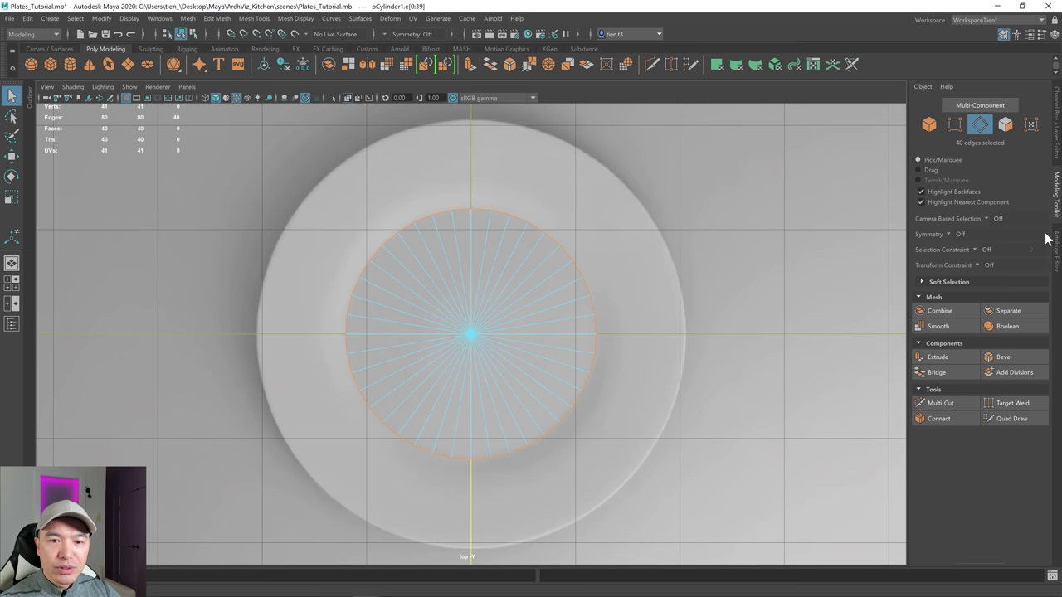
pyautogui.click(1058, 199)
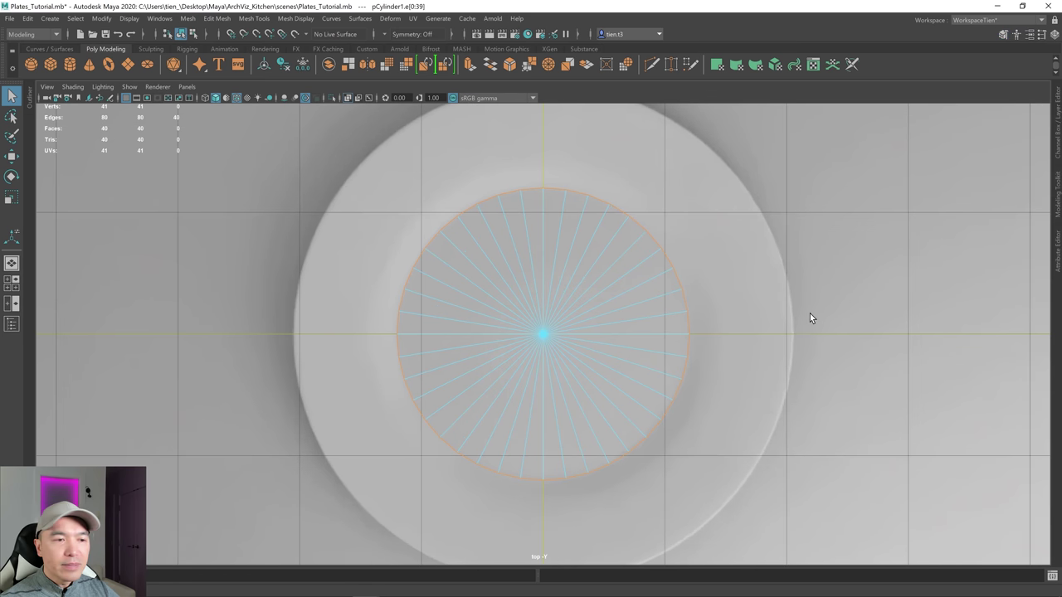
pyautogui.keyDown('shift'); pyautogui.rightClick(605, 261); pyautogui.keyUp('shift')
pyautogui.moveTo(603, 257); pyautogui.dragTo(599, 289, button='right')
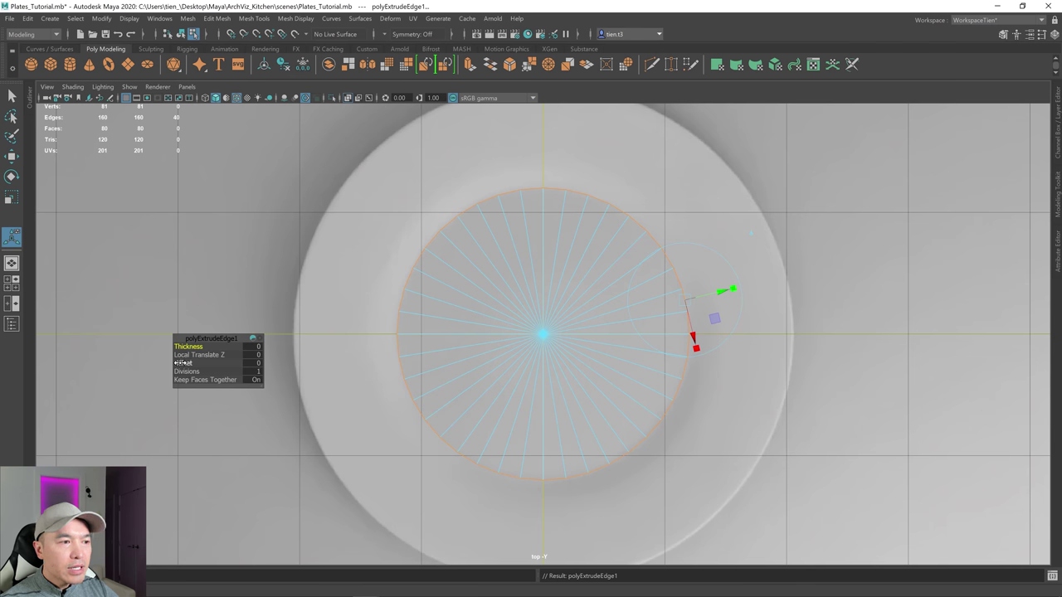
pyautogui.moveTo(185, 363); pyautogui.dragTo(237, 362)
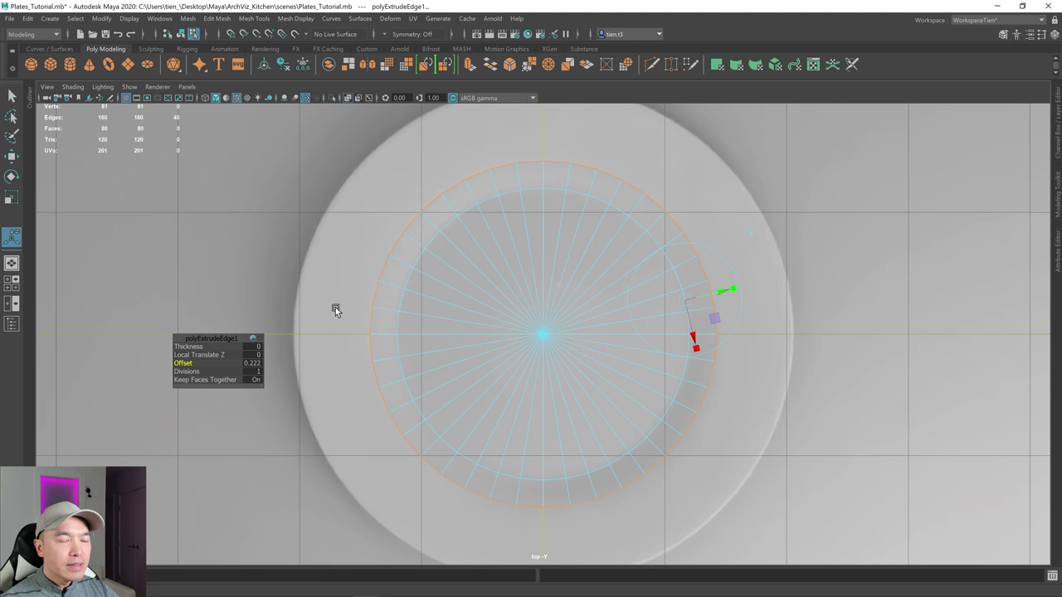
# - Extrude the border edges again with an offset of 0.628 and raise the new outer rim slightly above the grid plane
pyautogui.hotkey('ctrl', 'e')
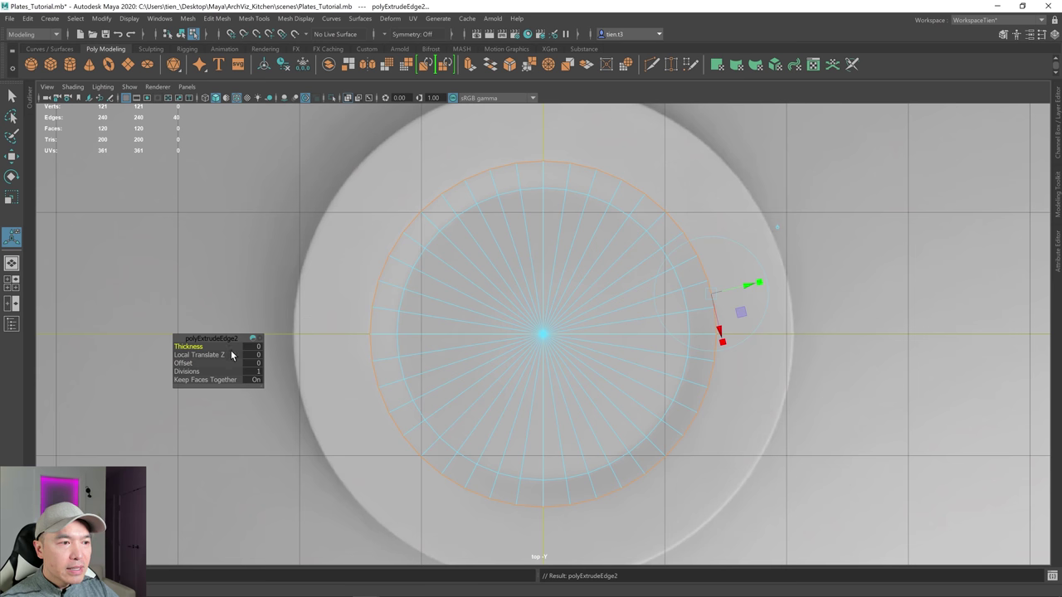
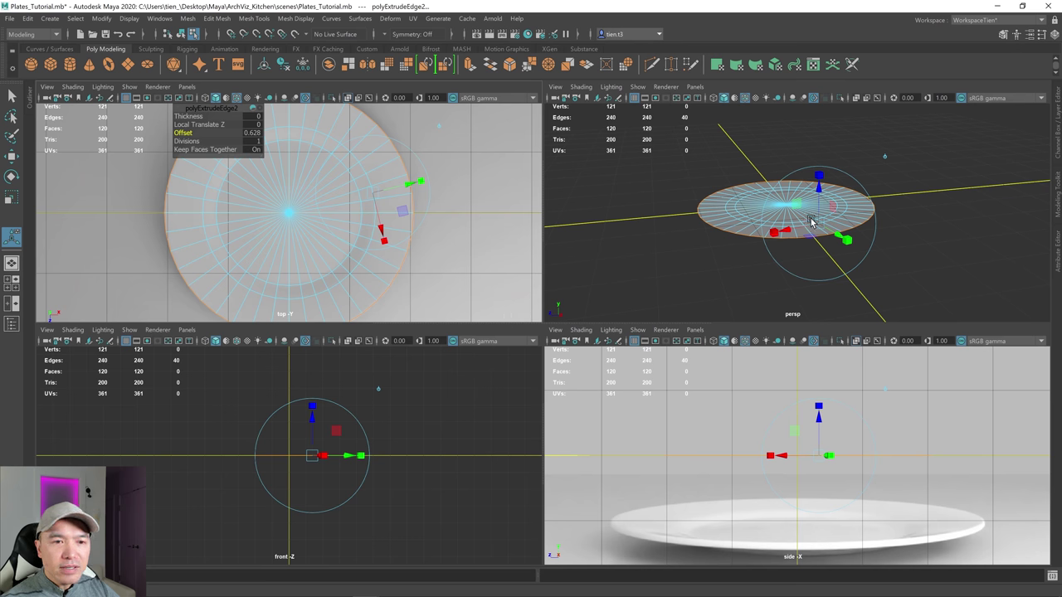
pyautogui.press('space')
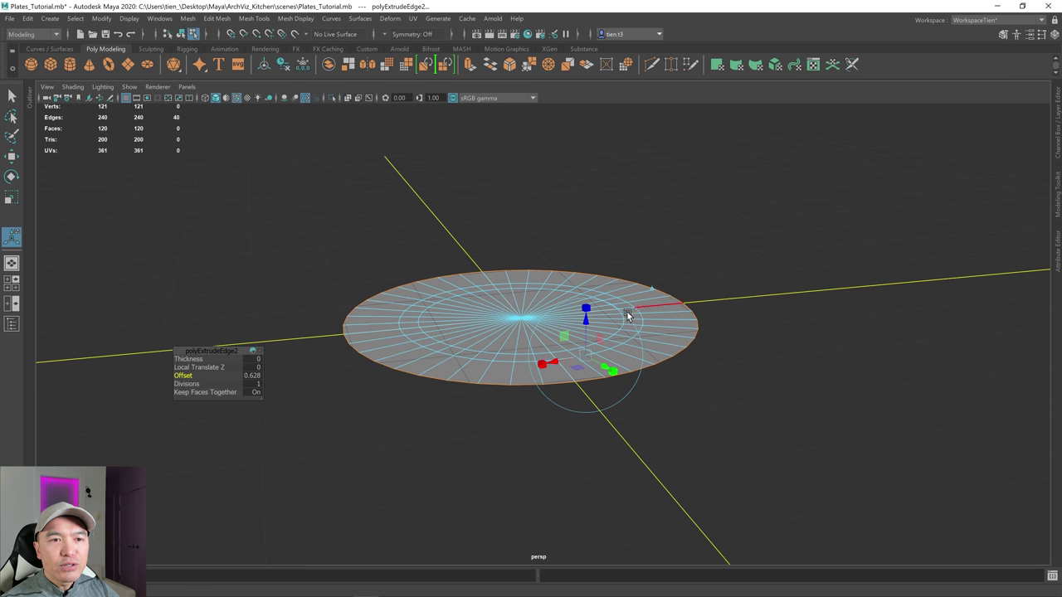
pyautogui.moveTo(586, 318)
pyautogui.mouseDown()
pyautogui.moveTo(588, 304)
pyautogui.moveTo(581, 330)
pyautogui.mouseUp()
pyautogui.press('q')
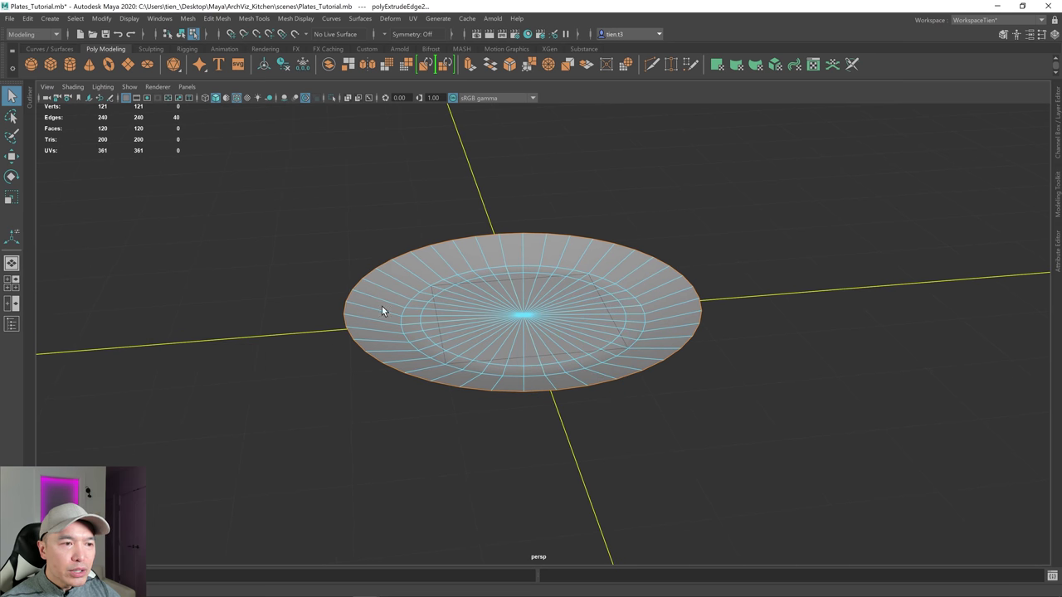
# - Select the middle edge loop between the flat base and the outer rim and raise it slightly
pyautogui.rightClick(418, 278)
pyautogui.moveTo(420, 280); pyautogui.dragTo(424, 219, button='right')
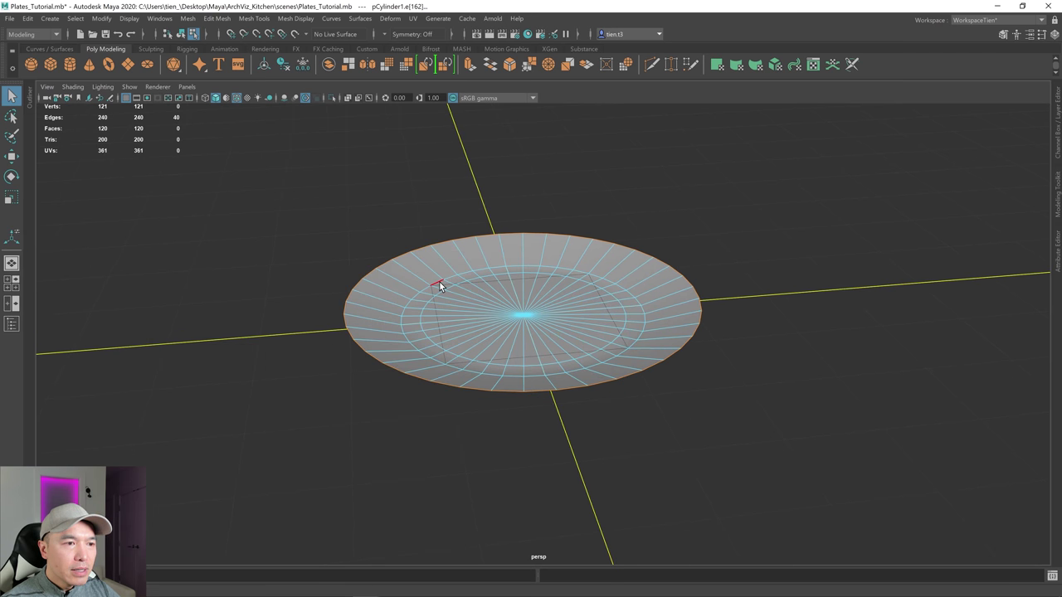
pyautogui.keyDown('alt'); pyautogui.moveTo(445, 285); pyautogui.dragTo(519, 262); pyautogui.keyUp('alt')
pyautogui.press('w')
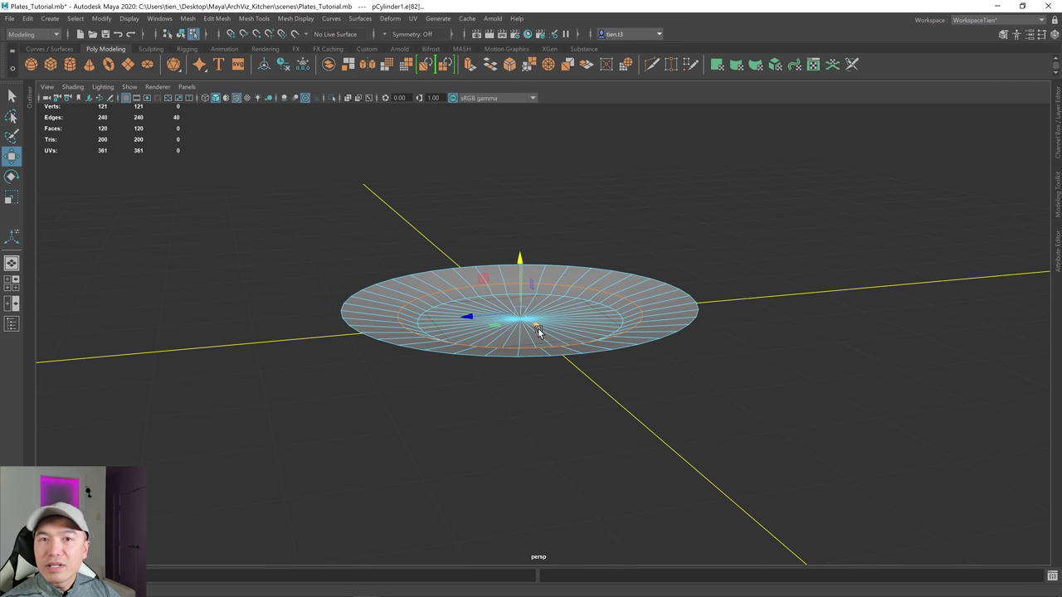
# - Compare the plate's profile with the side-view reference and fine-tune the height of the middle edge loop
pyautogui.press('space')
pyautogui.press('space')
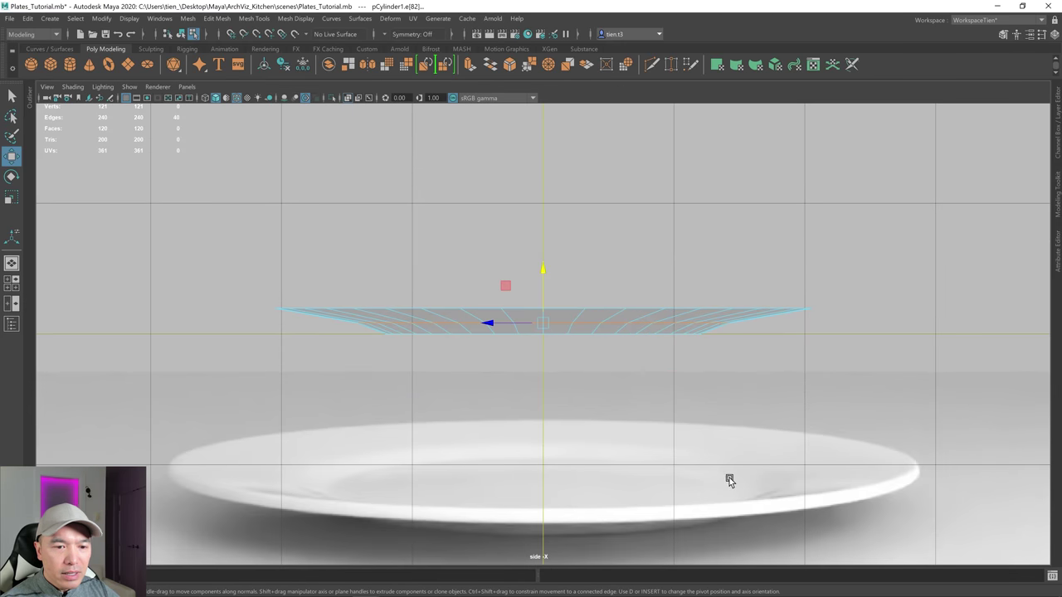
pyautogui.scroll(-5, 729, 377)
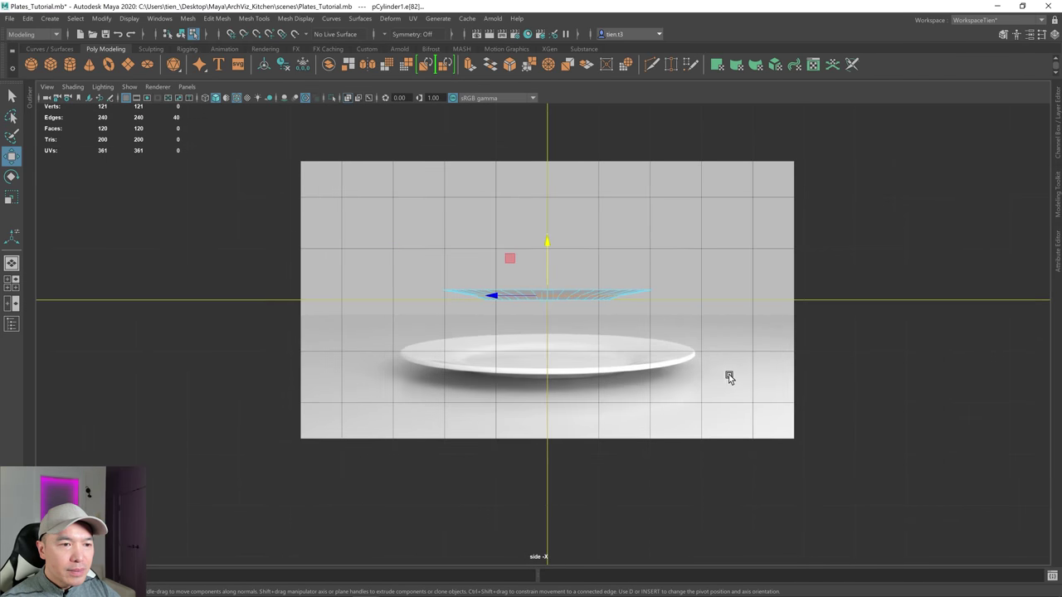
pyautogui.scroll(2, 728, 374)
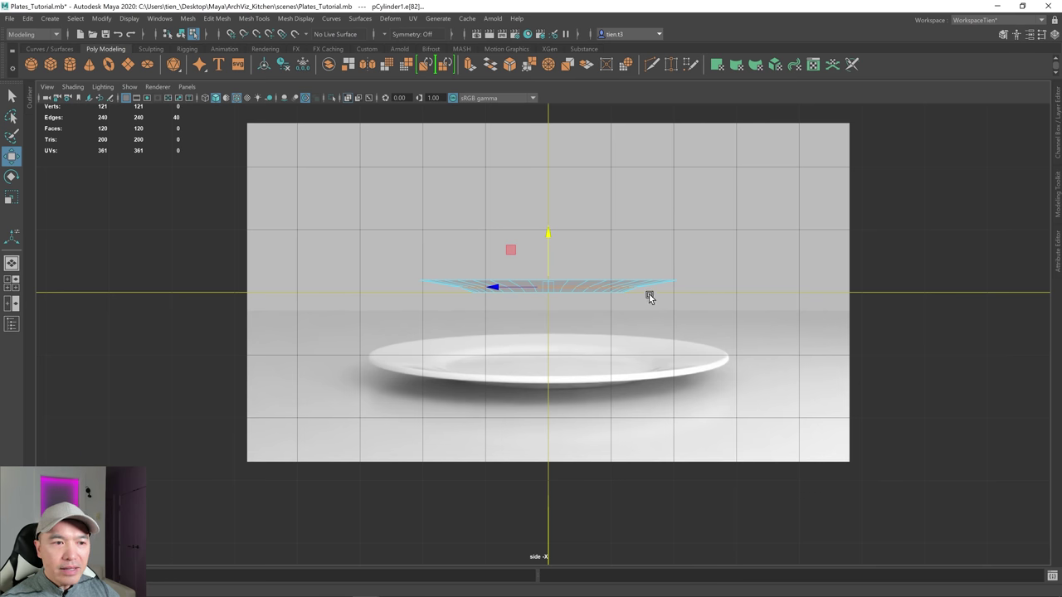
pyautogui.scroll(3, 648, 297)
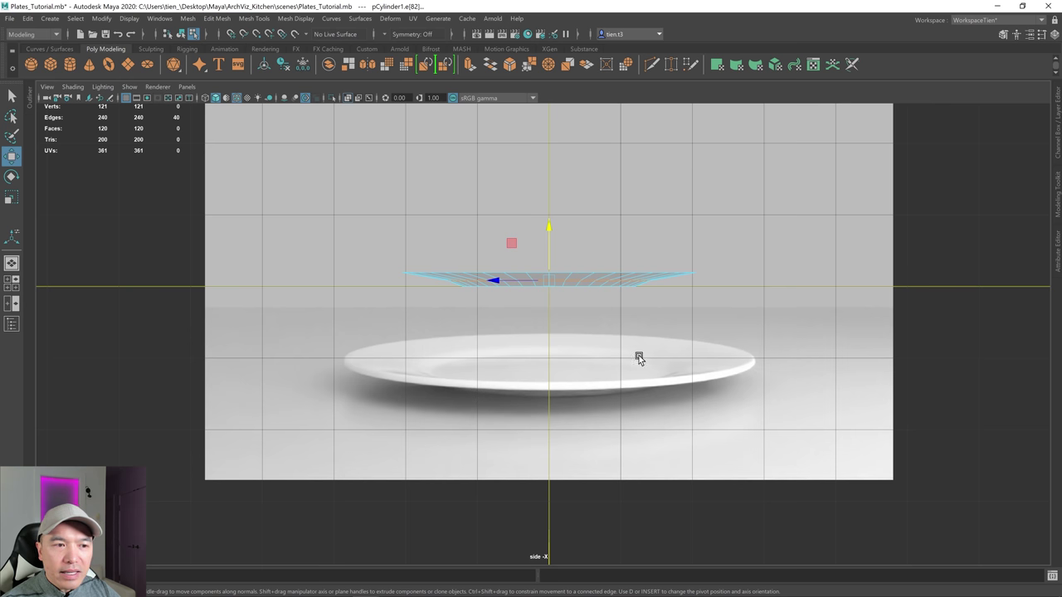
pyautogui.moveTo(550, 230); pyautogui.dragTo(548, 229)
pyautogui.press('q')
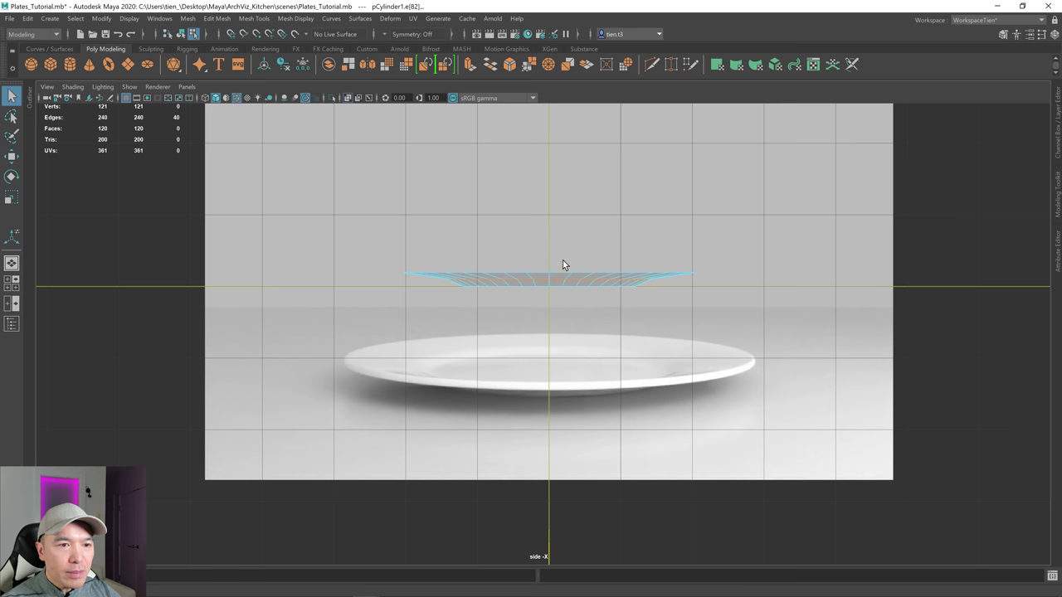
# - Select the outer rim edge loop in the side view and raise it slightly to steepen the plate's slope
pyautogui.moveTo(656, 269); pyautogui.dragTo(666, 207, button='right')
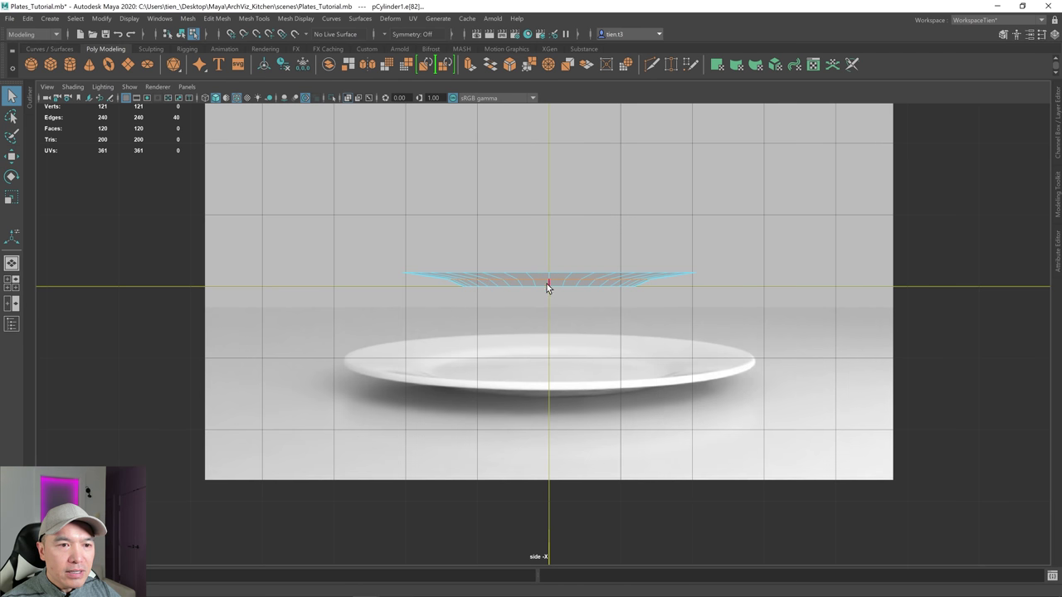
pyautogui.doubleClick(557, 274)
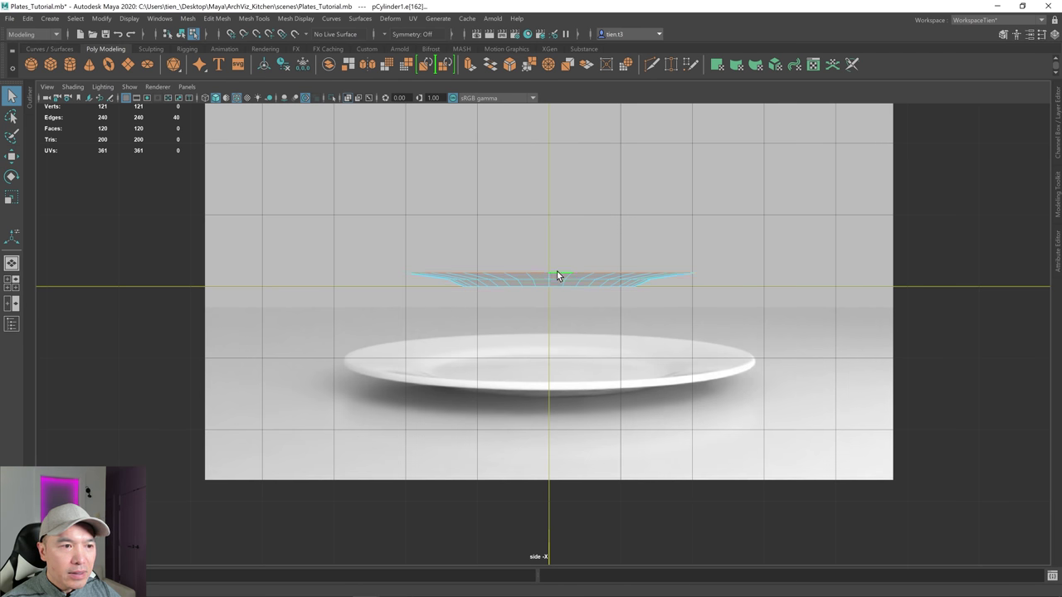
pyautogui.press('w')
pyautogui.moveTo(550, 224); pyautogui.dragTo(549, 218)
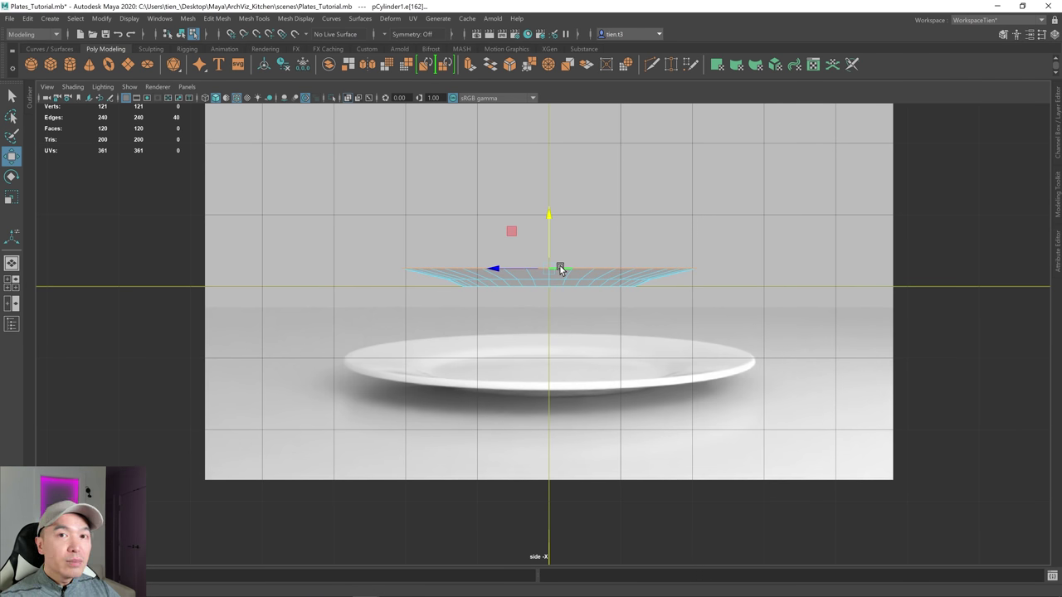
pyautogui.press('space')
pyautogui.press('space')
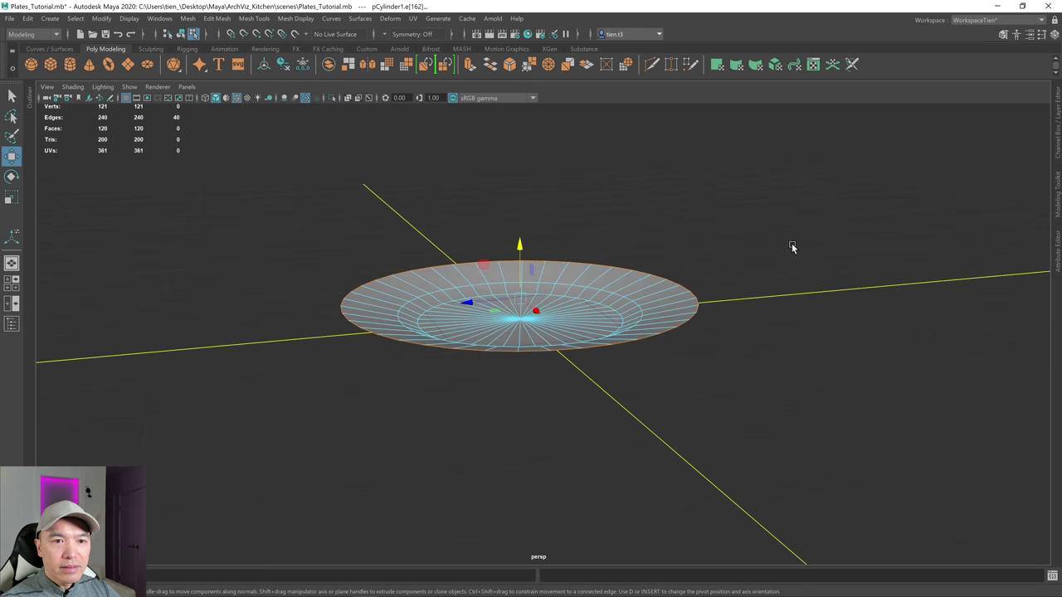
pyautogui.moveTo(674, 279)
pyautogui.keyDown('alt'); pyautogui.mouseDown()
pyautogui.moveTo(676, 266)
pyautogui.moveTo(638, 280)
pyautogui.moveTo(657, 269)
pyautogui.mouseUp(); pyautogui.keyUp('alt')
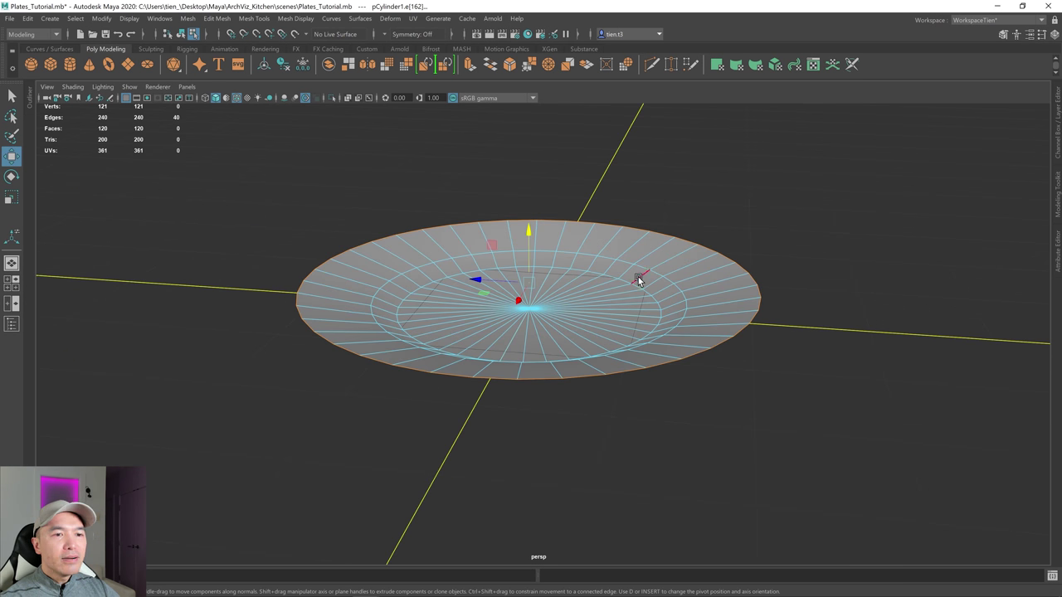
# - Extrude the whole plate mesh from object mode with a thickness of 0.065 and return to object mode
pyautogui.press('q')
pyautogui.rightClick(543, 258)
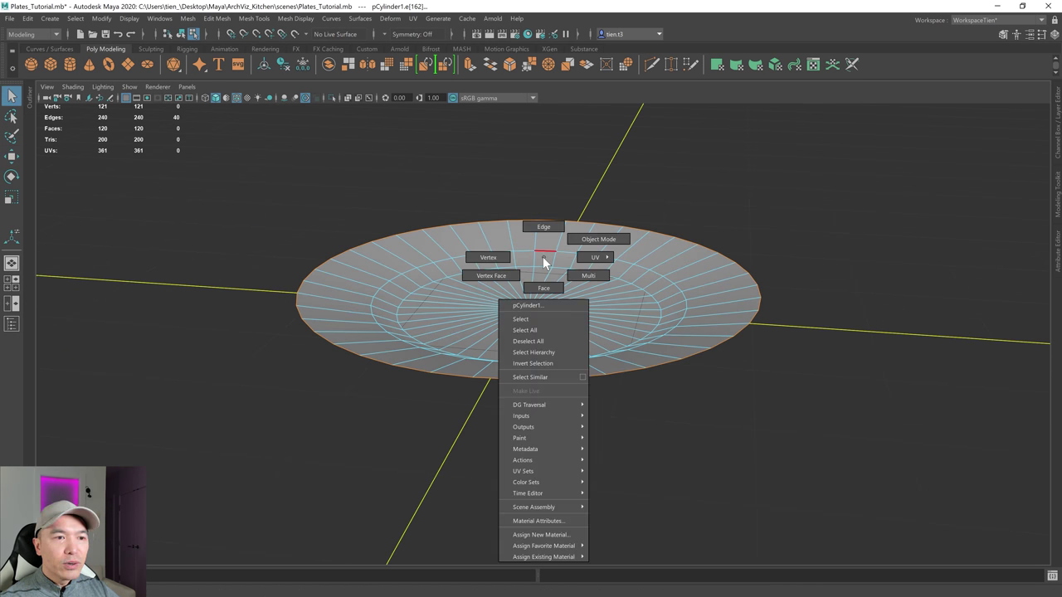
pyautogui.click(624, 216)
pyautogui.keyDown('alt'); pyautogui.moveTo(595, 275); pyautogui.dragTo(567, 276); pyautogui.keyUp('alt')
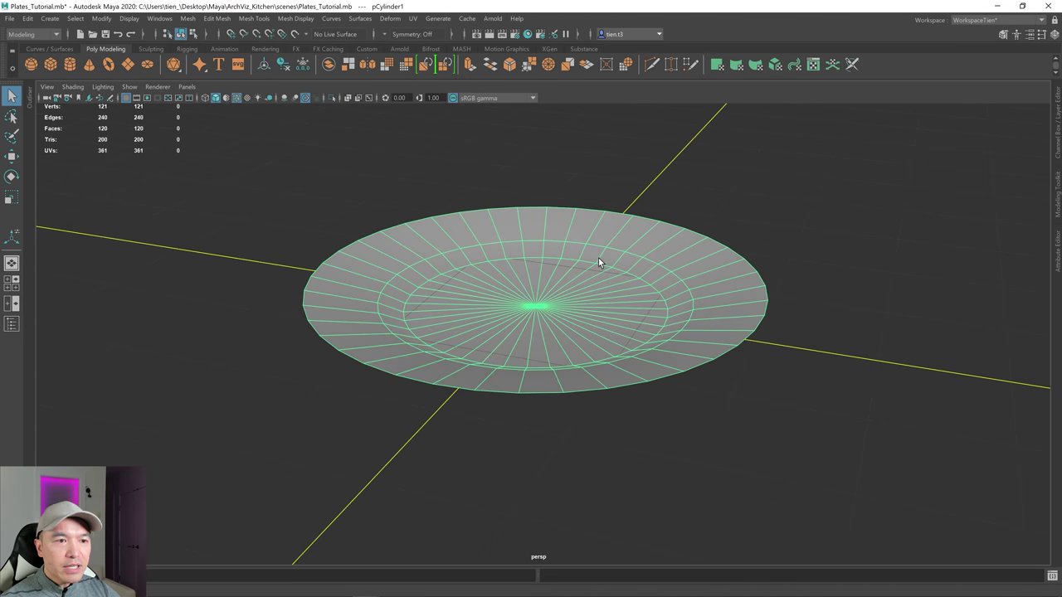
pyautogui.keyDown('shift'); pyautogui.rightClick(599, 262); pyautogui.keyUp('shift')
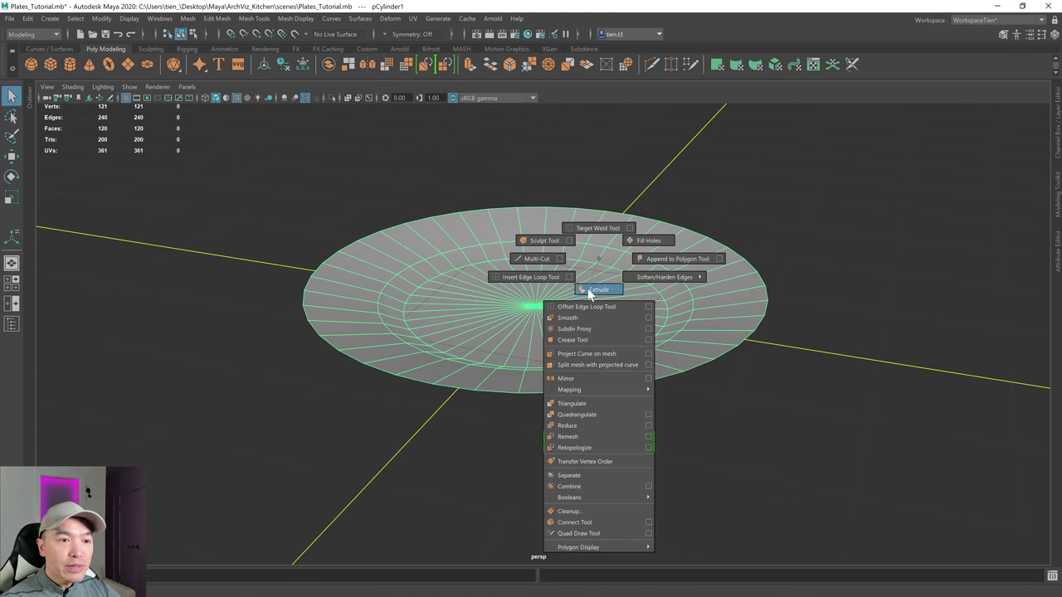
pyautogui.click(588, 288)
pyautogui.keyDown('alt'); pyautogui.moveTo(422, 307); pyautogui.dragTo(403, 299); pyautogui.keyUp('alt')
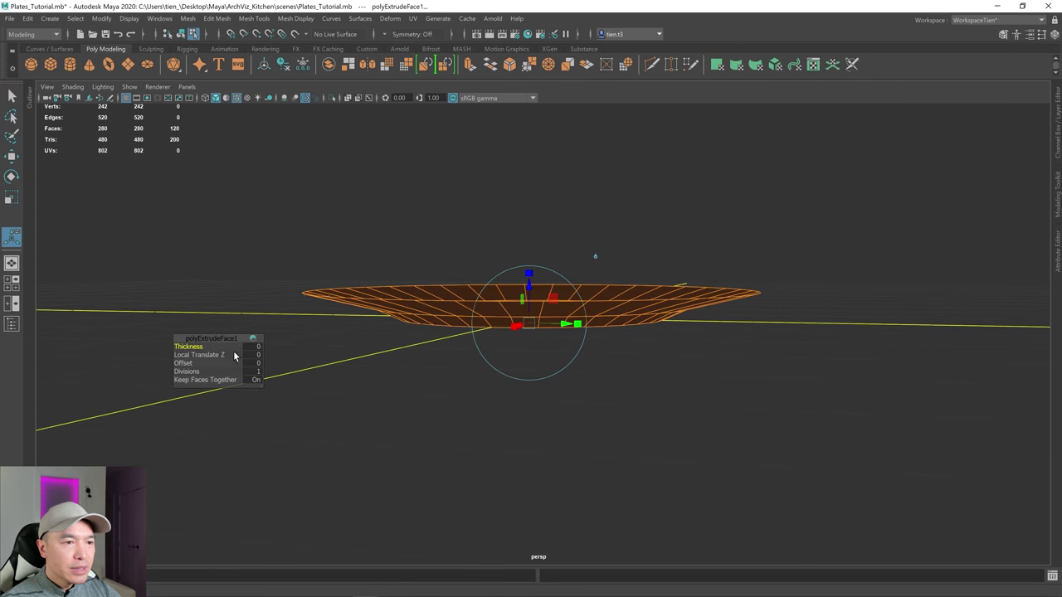
pyautogui.moveTo(176, 347); pyautogui.dragTo(199, 347)
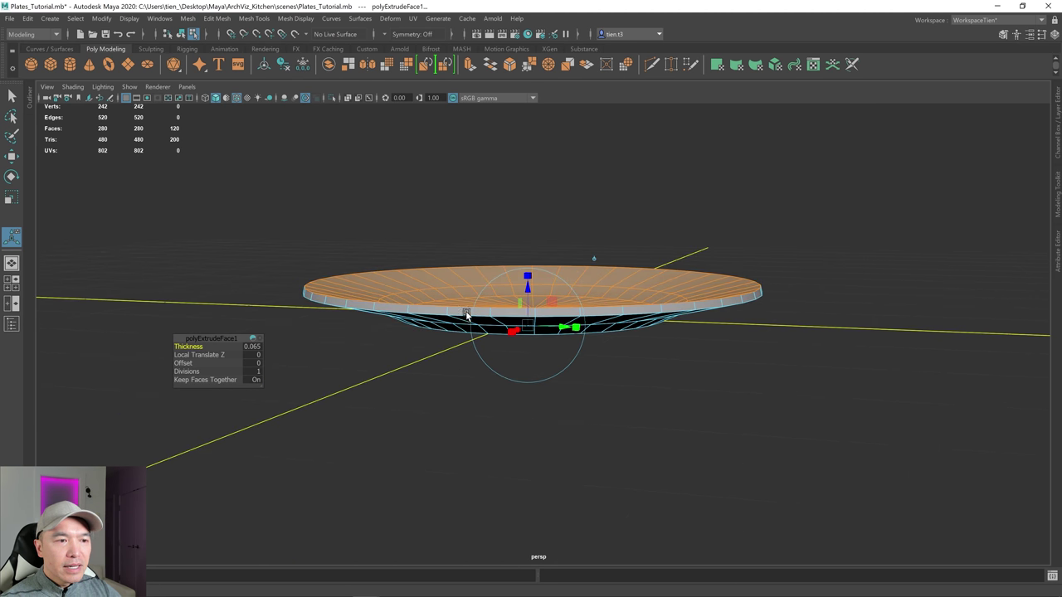
pyautogui.keyDown('alt'); pyautogui.moveTo(455, 318); pyautogui.dragTo(457, 340); pyautogui.keyUp('alt')
pyautogui.press('q')
pyautogui.moveTo(478, 300); pyautogui.dragTo(607, 233, button='right')
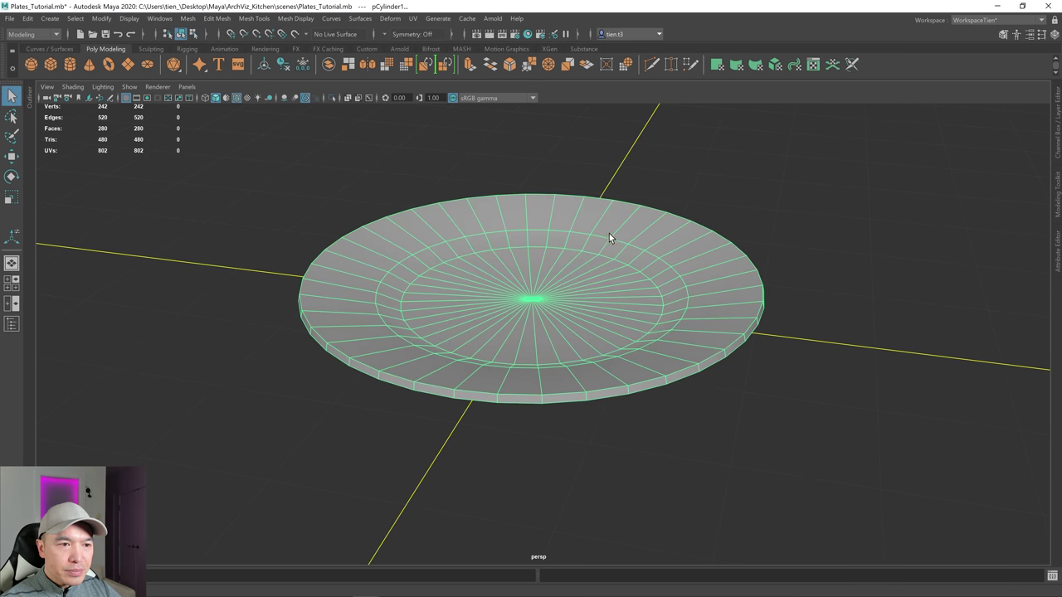
# - Deselect the plate and turn off wireframe on shaded in the perspective view to inspect its surface
pyautogui.click(792, 291)
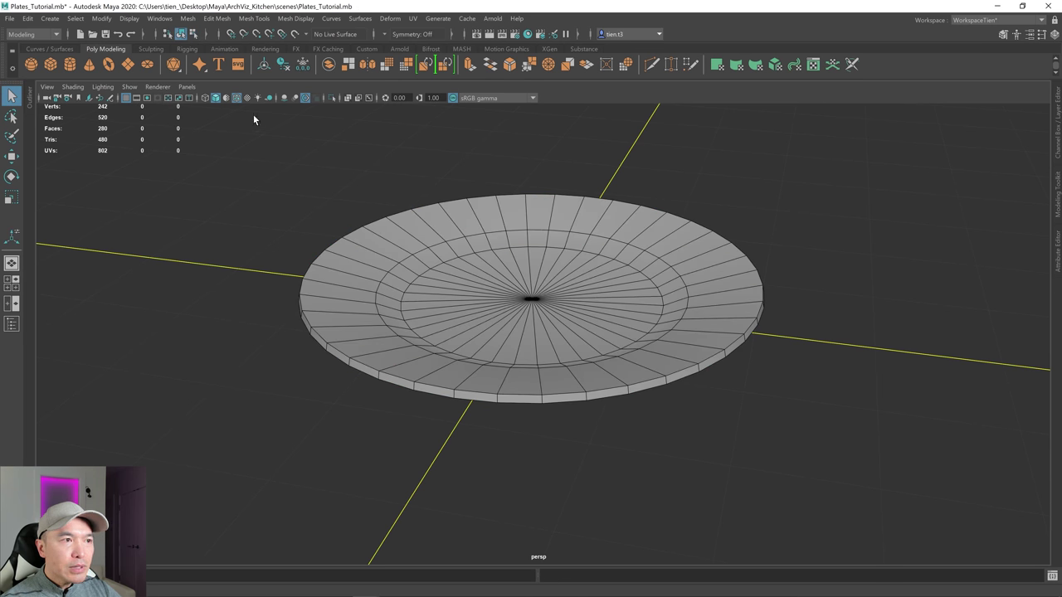
pyautogui.click(236, 98)
pyautogui.moveTo(997, 513)
pyautogui.keyDown('alt'); pyautogui.mouseDown()
pyautogui.moveTo(968, 583)
pyautogui.moveTo(982, 507)
pyautogui.moveTo(1013, 509)
pyautogui.moveTo(1002, 517)
pyautogui.mouseUp(); pyautogui.keyUp('alt')
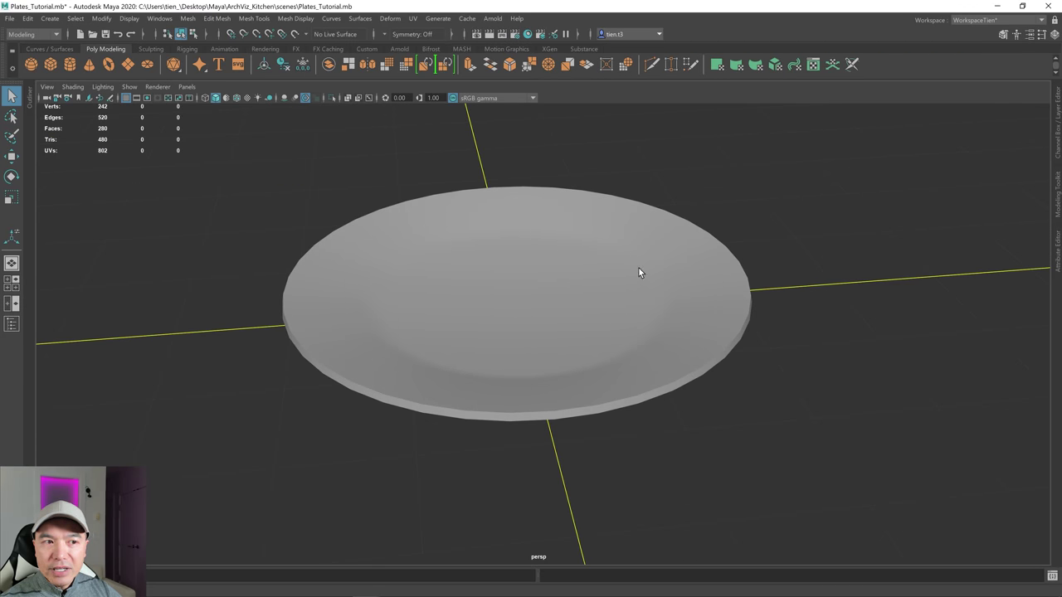
pyautogui.keyDown('alt'); pyautogui.moveTo(656, 314); pyautogui.dragTo(637, 287); pyautogui.keyUp('alt')
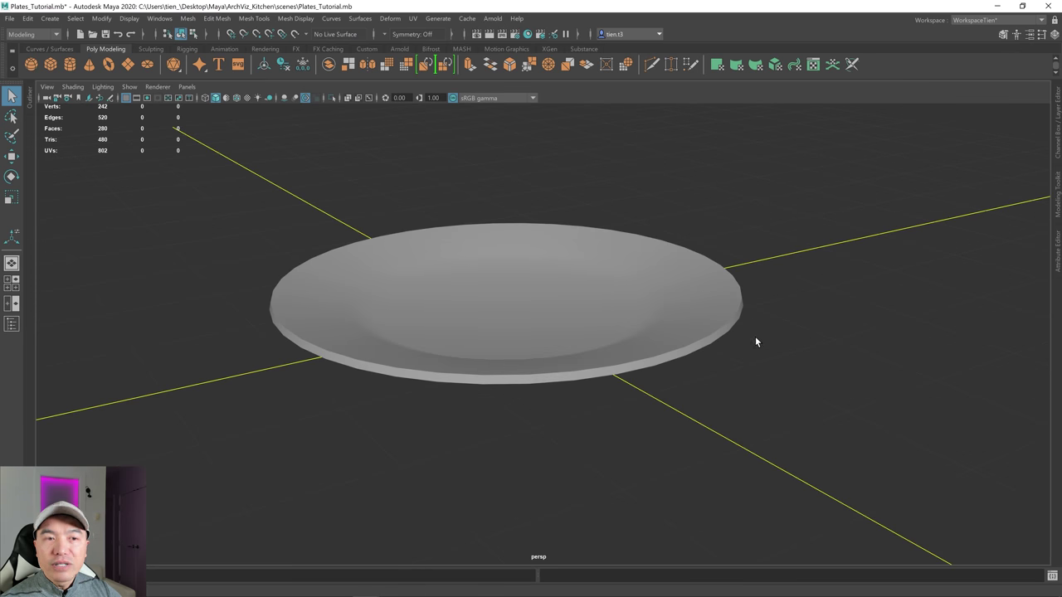
pyautogui.keyDown('alt'); pyautogui.moveTo(770, 334); pyautogui.dragTo(689, 346); pyautogui.keyUp('alt')
# - Bevel the two inner edge loops around the plate's flat base with a fraction of about 0.246
pyautogui.click(586, 300)
pyautogui.scroll(6, 586, 299)
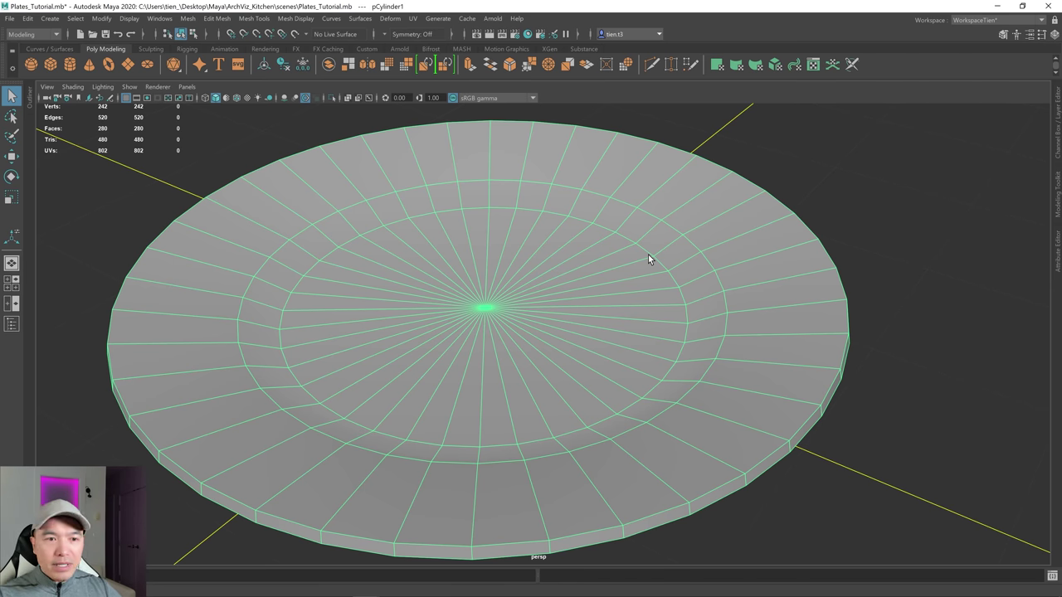
pyautogui.keyDown('alt'); pyautogui.moveTo(679, 278); pyautogui.dragTo(699, 337); pyautogui.keyUp('alt')
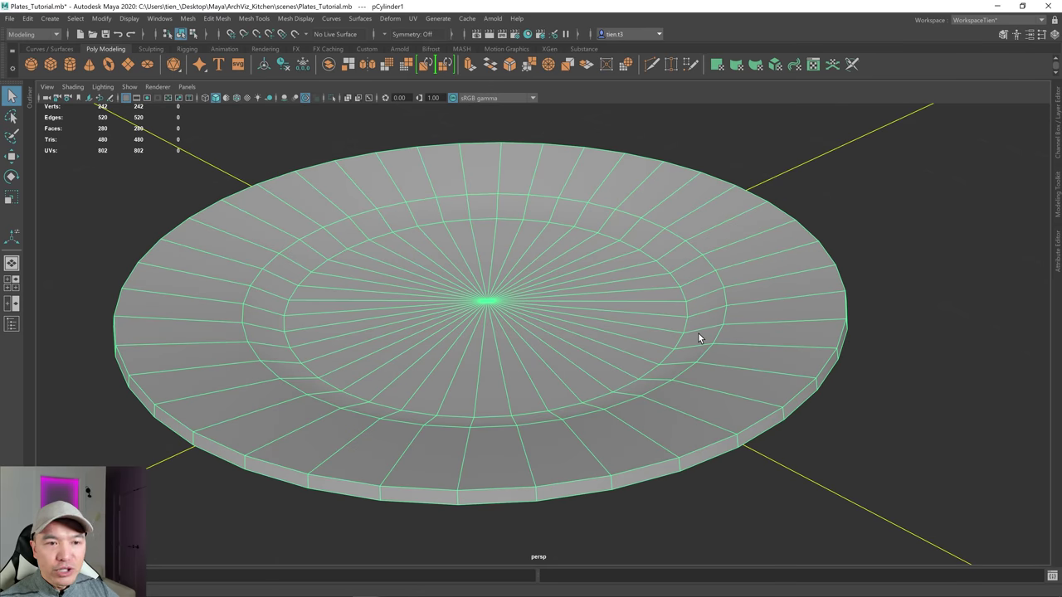
pyautogui.moveTo(689, 280); pyautogui.dragTo(697, 249, button='right')
pyautogui.doubleClick(696, 253)
pyautogui.keyDown('shift'); pyautogui.doubleClick(664, 267); pyautogui.keyUp('shift')
pyautogui.scroll(-3, 722, 303)
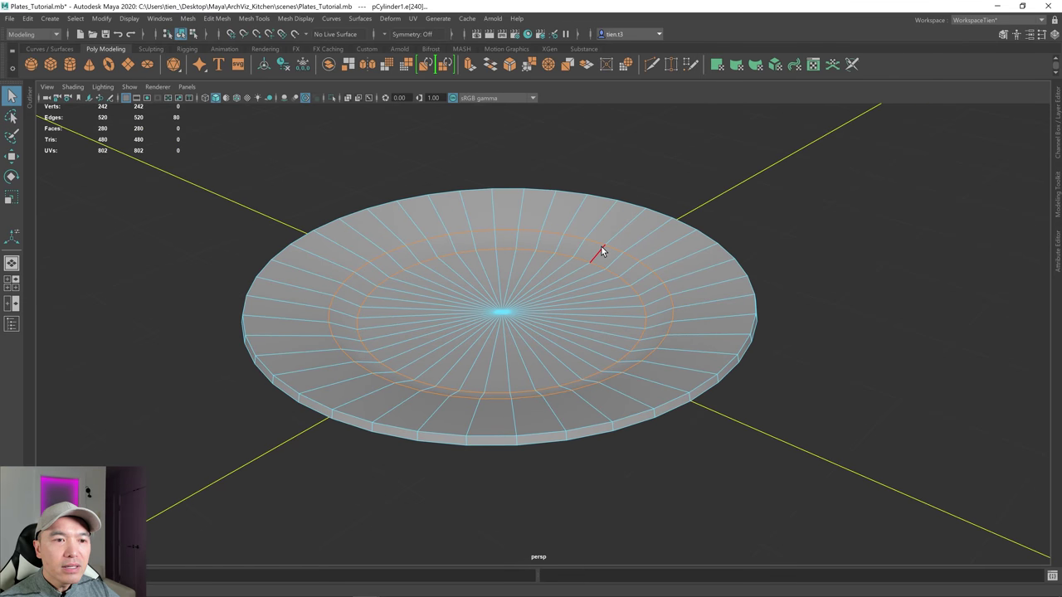
pyautogui.keyDown('shift'); pyautogui.moveTo(603, 251); pyautogui.dragTo(655, 247, button='right'); pyautogui.keyUp('shift')
pyautogui.scroll(3, 516, 289)
pyautogui.moveTo(189, 347); pyautogui.dragTo(128, 351)
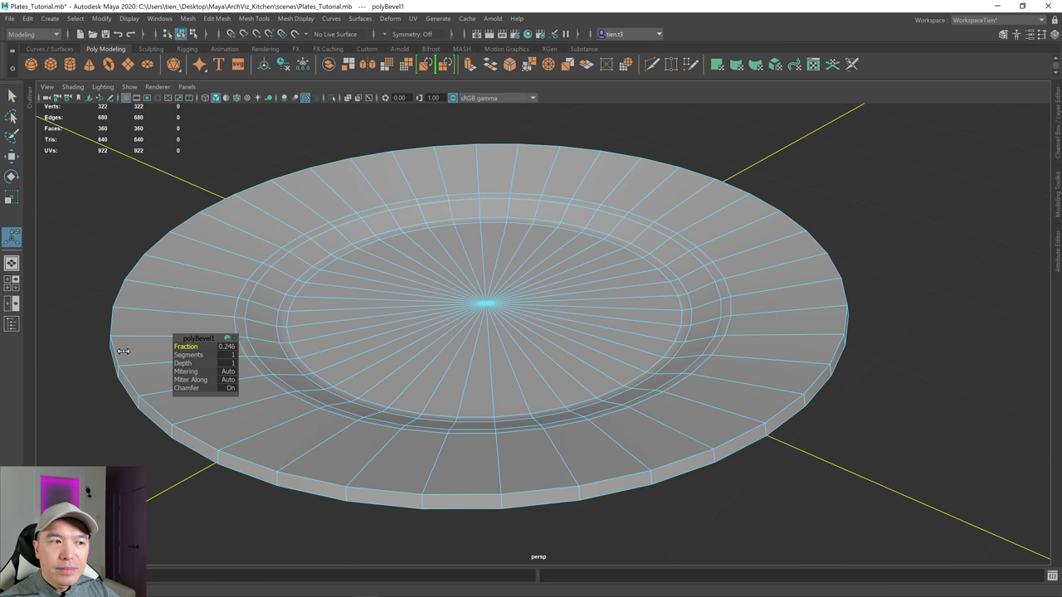
# - Return to object mode and deselect the plate to examine the bevelled transitions in the shaded view
pyautogui.scroll(-2, 137, 339)
pyautogui.press('q')
pyautogui.moveTo(532, 259); pyautogui.dragTo(583, 216, button='right')
pyautogui.click(833, 247)
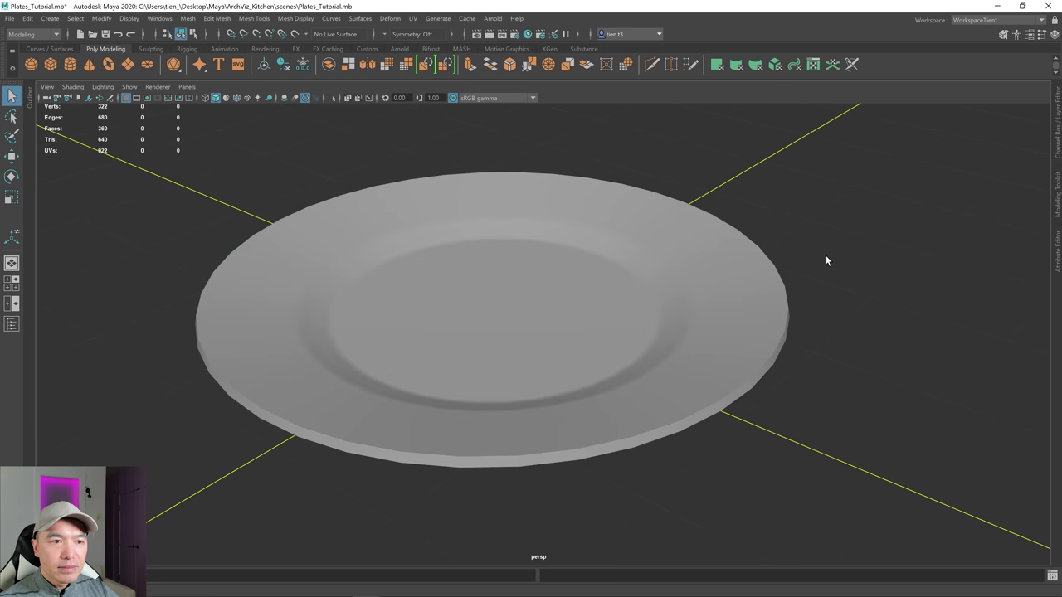
pyautogui.moveTo(716, 346)
pyautogui.keyDown('alt'); pyautogui.mouseDown()
pyautogui.moveTo(747, 357)
pyautogui.moveTo(736, 336)
pyautogui.moveTo(718, 346)
pyautogui.mouseUp(); pyautogui.keyUp('alt')
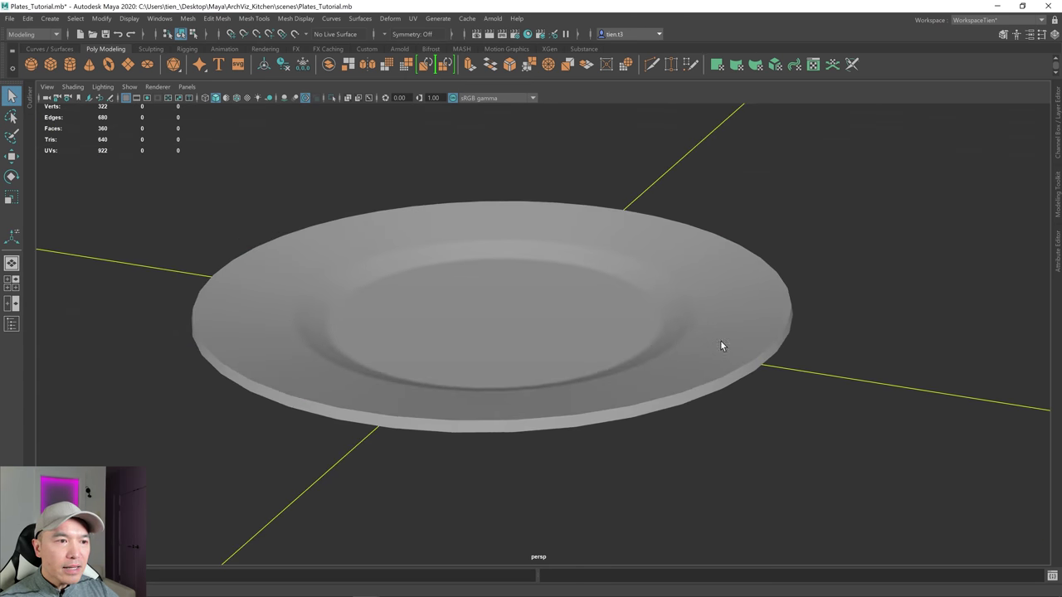
# - Bevel the upper and lower edge loops of the plate's outer rim with a fraction of about 0.287
pyautogui.keyDown('alt'); pyautogui.moveTo(479, 238); pyautogui.dragTo(620, 237); pyautogui.keyUp('alt')
pyautogui.keyDown('alt'); pyautogui.moveTo(625, 273); pyautogui.dragTo(569, 285); pyautogui.keyUp('alt')
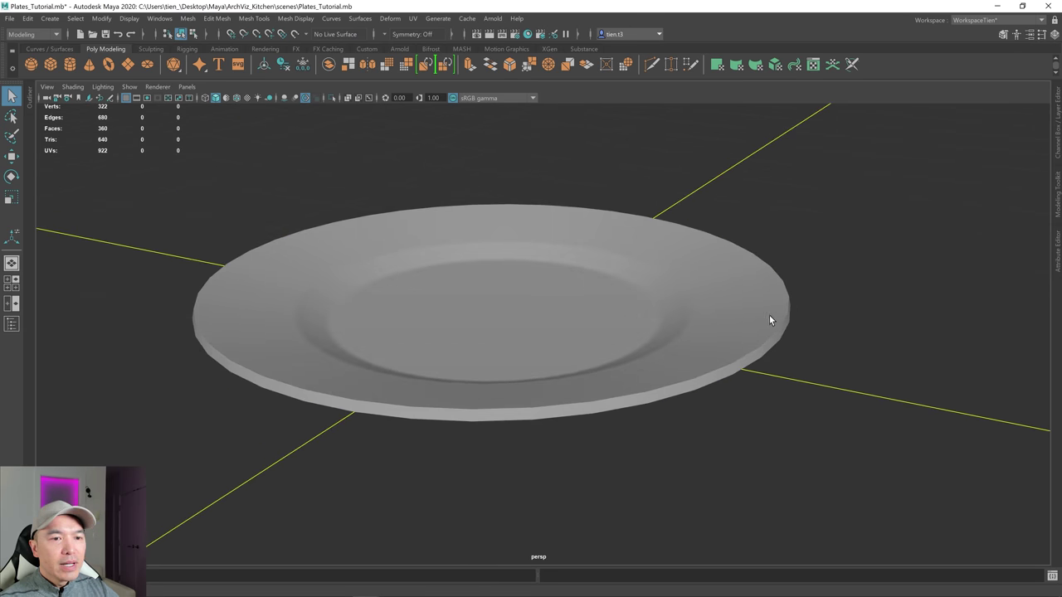
pyautogui.click(718, 341)
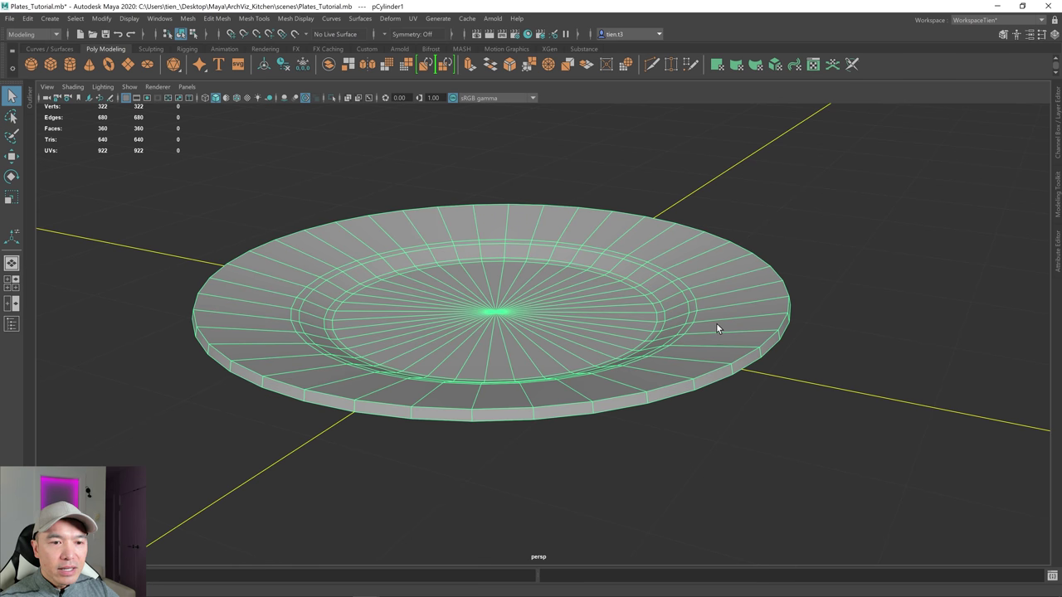
pyautogui.rightClick(717, 329)
pyautogui.click(718, 260)
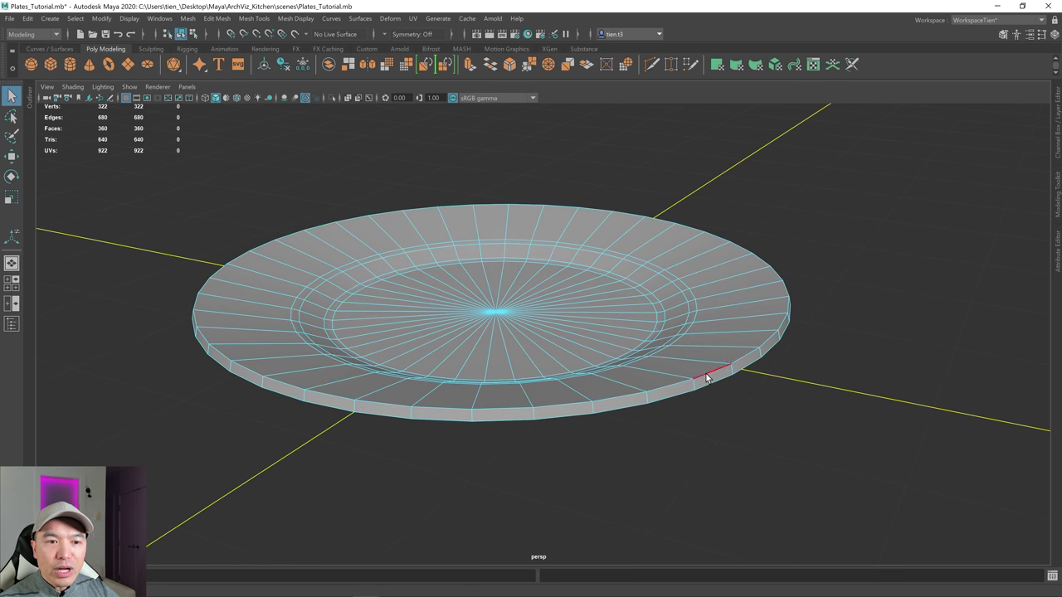
pyautogui.doubleClick(706, 374)
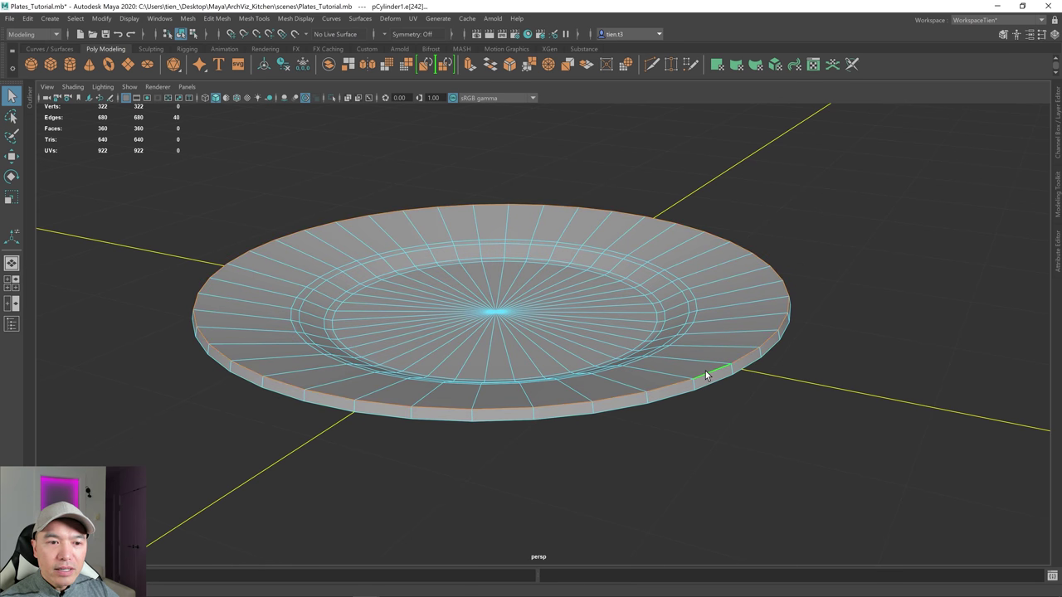
pyautogui.keyDown('shift'); pyautogui.doubleClick(520, 424); pyautogui.keyUp('shift')
pyautogui.scroll(2, 612, 440)
pyautogui.keyDown('shift'); pyautogui.moveTo(584, 390); pyautogui.dragTo(639, 387, button='right'); pyautogui.keyUp('shift')
pyautogui.scroll(2, 657, 390)
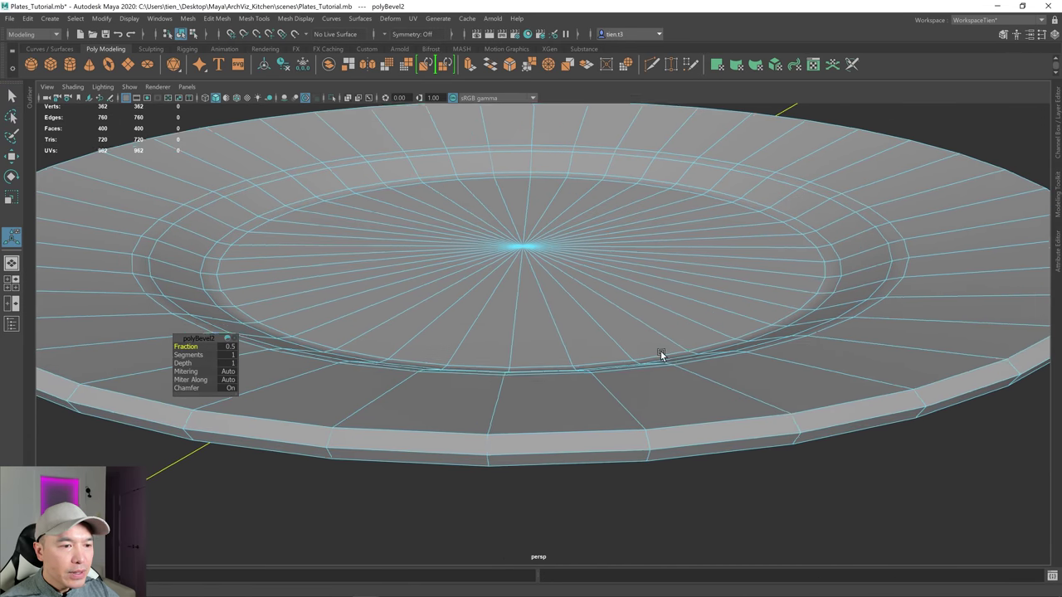
pyautogui.scroll(-3, 609, 353)
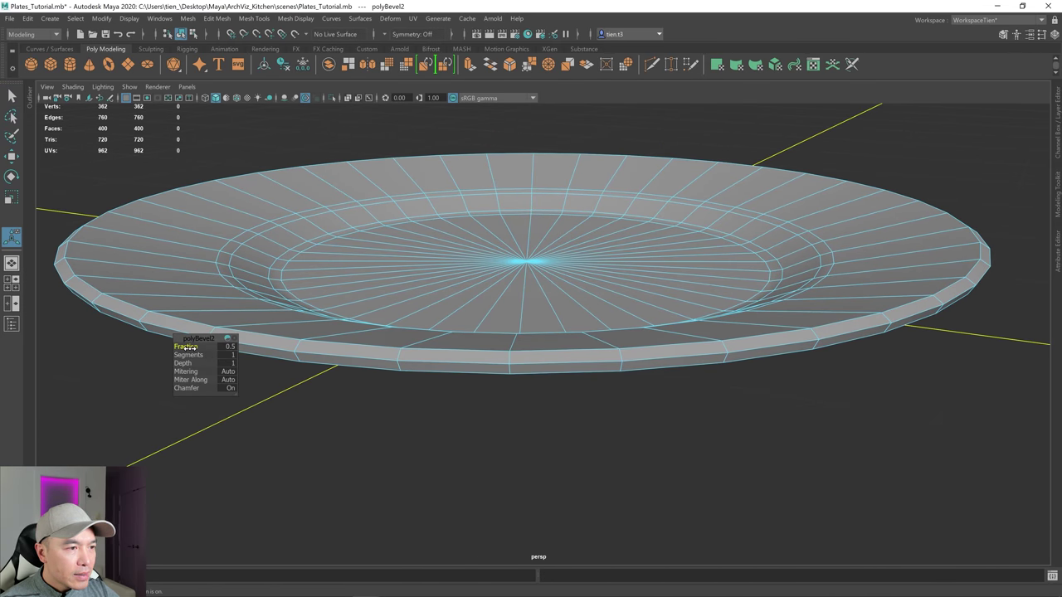
pyautogui.moveTo(186, 347); pyautogui.dragTo(127, 342)
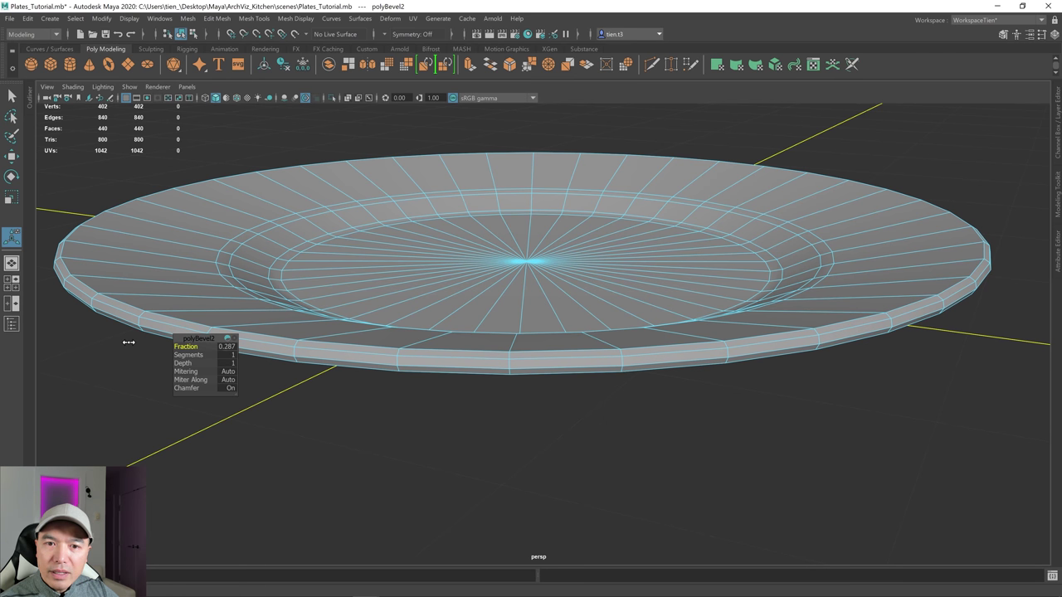
# - Return to object mode, deselect the plate and examine the bevelled outer rim from several angles
pyautogui.scroll(-3, 556, 340)
pyautogui.keyDown('alt'); pyautogui.moveTo(556, 340); pyautogui.dragTo(587, 308); pyautogui.keyUp('alt')
pyautogui.press('q')
pyautogui.moveTo(484, 290); pyautogui.dragTo(587, 243, button='right')
pyautogui.click(851, 302)
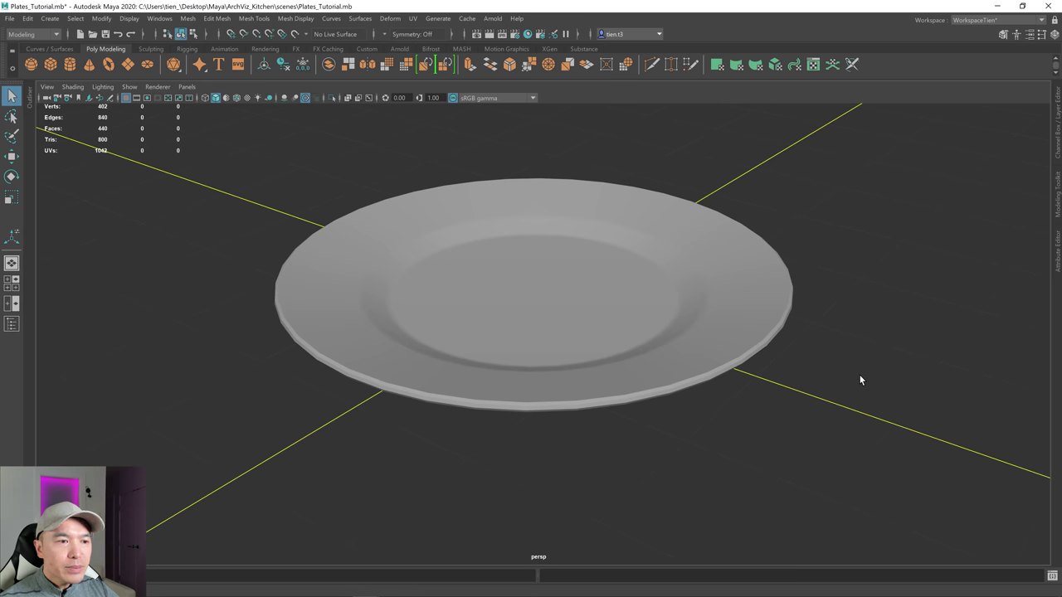
pyautogui.keyDown('alt'); pyautogui.moveTo(849, 386); pyautogui.dragTo(771, 372); pyautogui.keyUp('alt')
pyautogui.scroll(3, 781, 377)
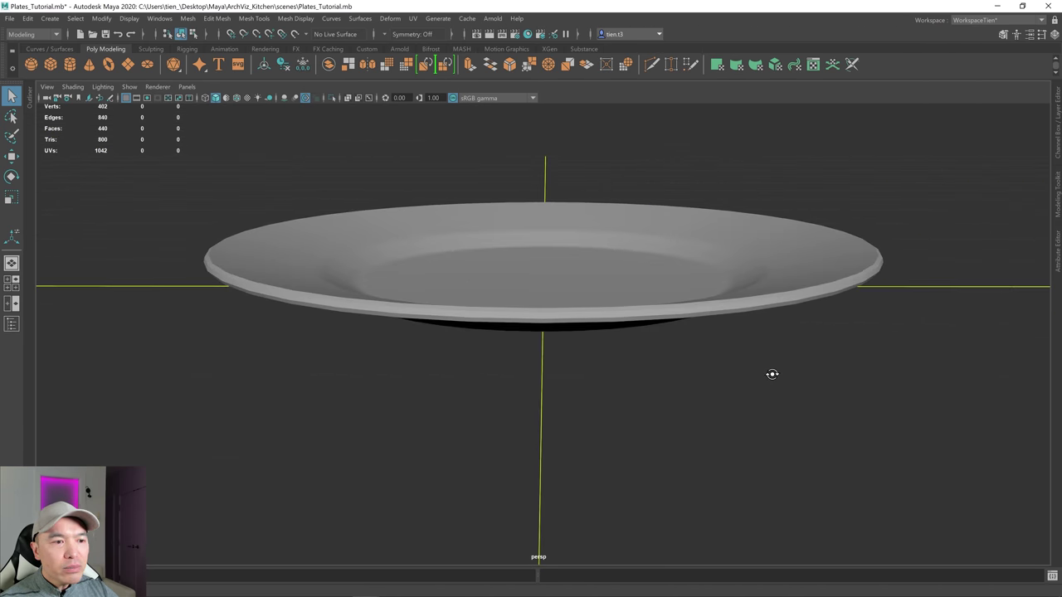
pyautogui.scroll(3, 661, 345)
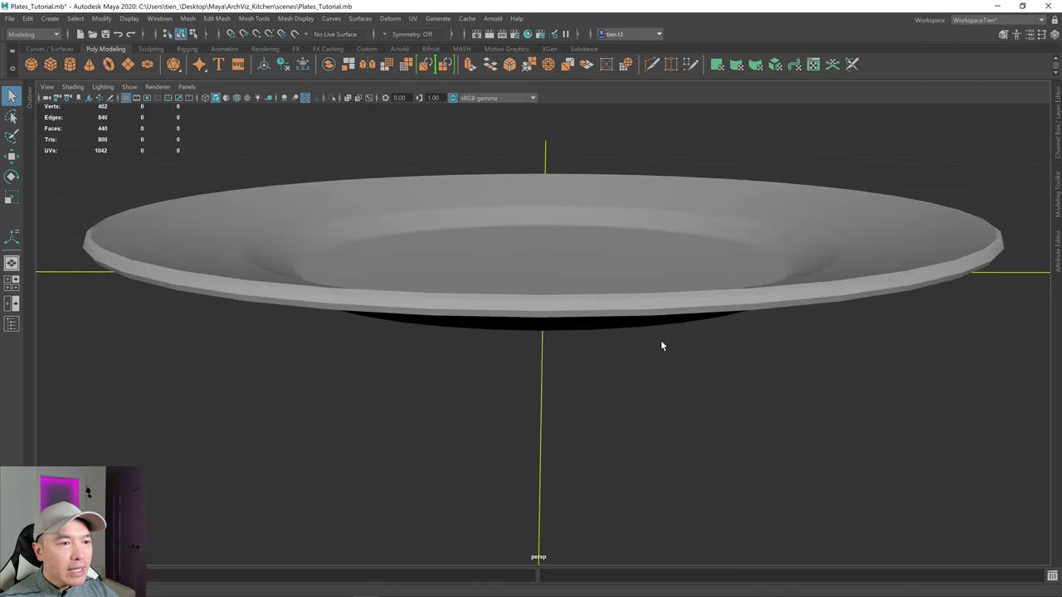
pyautogui.keyDown('alt'); pyautogui.moveTo(662, 345); pyautogui.dragTo(619, 382); pyautogui.keyUp('alt')
pyautogui.keyDown('alt'); pyautogui.moveTo(763, 378); pyautogui.dragTo(656, 351); pyautogui.keyUp('alt')
pyautogui.scroll(-2, 711, 377)
pyautogui.scroll(2, 705, 384)
# - Select all of the plate's edges in edge mode and soften them
pyautogui.click(712, 361)
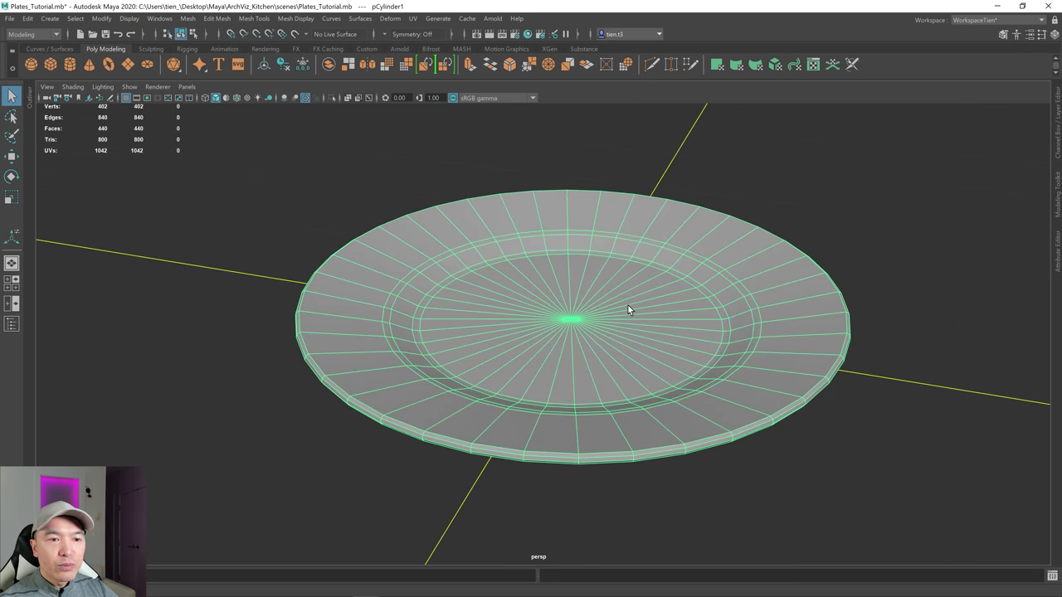
pyautogui.moveTo(628, 305); pyautogui.dragTo(214, 227, button='right')
pyautogui.moveTo(200, 173); pyautogui.dragTo(917, 526)
pyautogui.keyDown('alt'); pyautogui.moveTo(945, 519); pyautogui.dragTo(862, 460, button='right'); pyautogui.keyUp('alt')
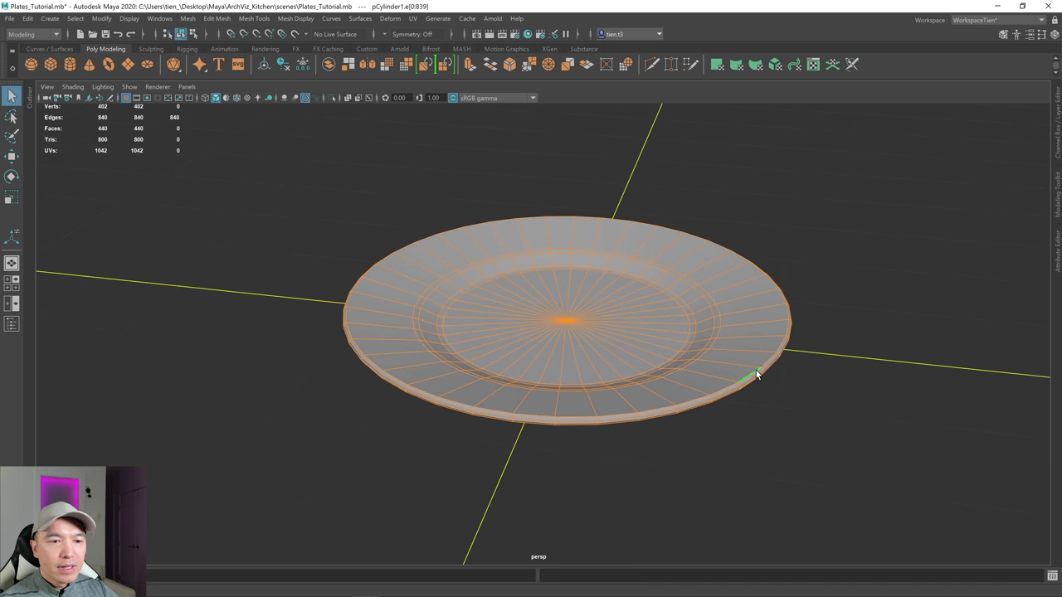
pyautogui.keyDown('shift'); pyautogui.rightClick(649, 281); pyautogui.keyUp('shift')
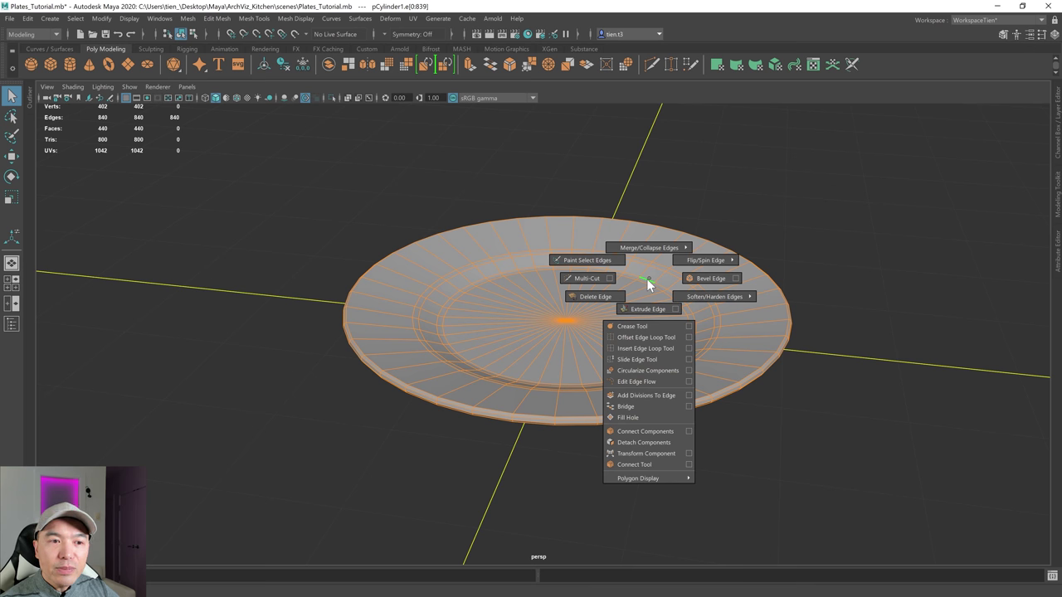
pyautogui.keyDown('shift'); pyautogui.moveTo(649, 283); pyautogui.dragTo(772, 279, button='right'); pyautogui.keyUp('shift')
pyautogui.moveTo(687, 277)
pyautogui.keyDown('alt'); pyautogui.mouseDown()
pyautogui.moveTo(706, 249)
pyautogui.moveTo(684, 273)
pyautogui.mouseUp(); pyautogui.keyUp('alt')
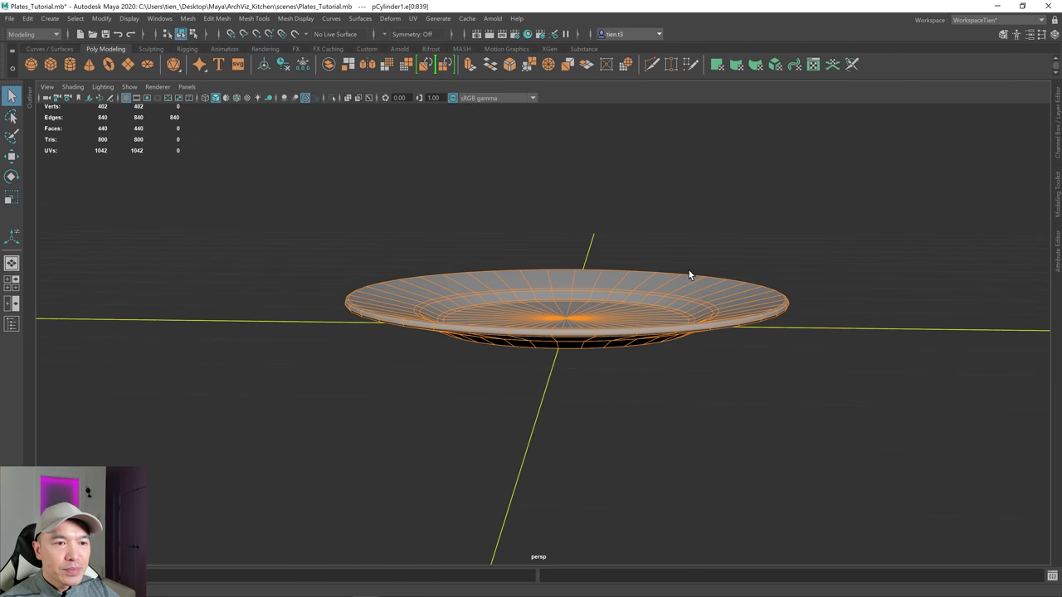
# - Return to object mode, deselect the plate and inspect its softened shading from the side and above
pyautogui.moveTo(670, 266); pyautogui.dragTo(807, 240, button='right')
pyautogui.click(767, 219)
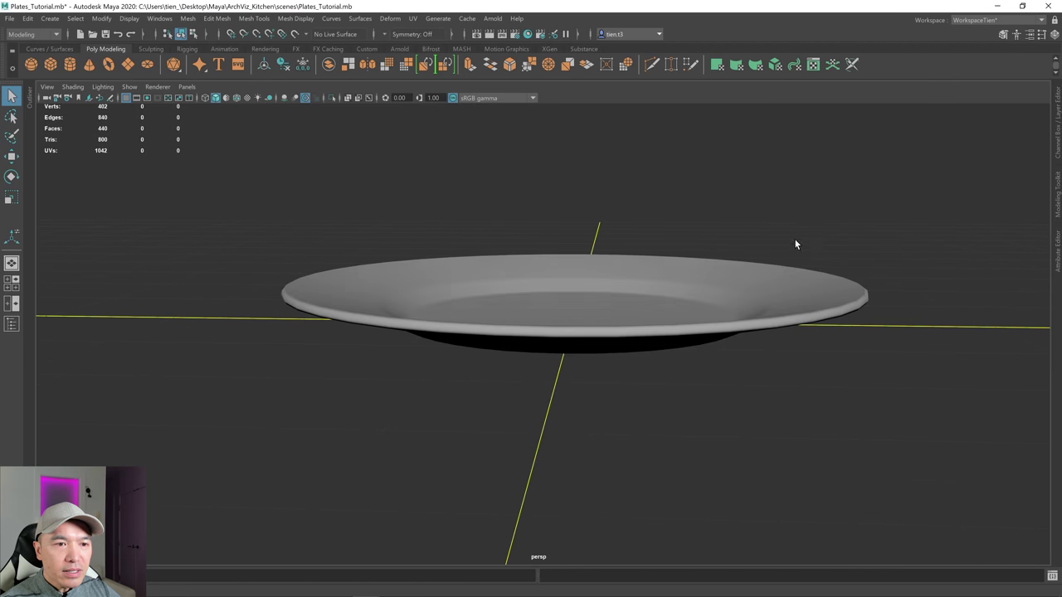
pyautogui.keyDown('alt'); pyautogui.moveTo(807, 241); pyautogui.dragTo(759, 246); pyautogui.keyUp('alt')
pyautogui.keyDown('alt'); pyautogui.moveTo(799, 400); pyautogui.dragTo(792, 398, button='right'); pyautogui.keyUp('alt')
pyautogui.keyDown('alt'); pyautogui.moveTo(791, 398); pyautogui.dragTo(725, 401); pyautogui.keyUp('alt')
pyautogui.scroll(-2, 764, 377)
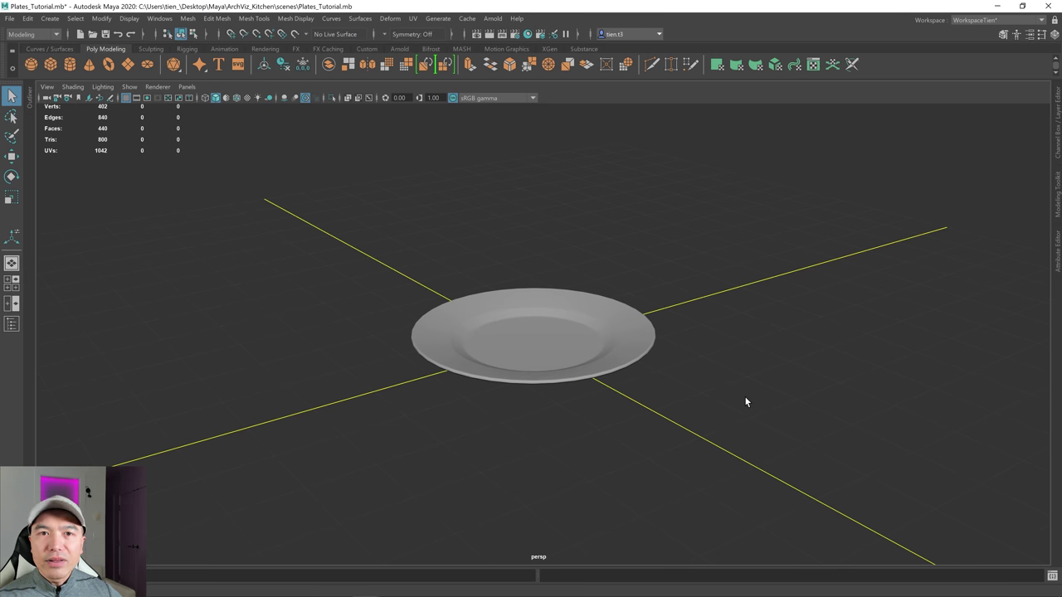
pyautogui.moveTo(731, 408)
pyautogui.keyDown('alt'); pyautogui.mouseDown()
pyautogui.moveTo(706, 406)
pyautogui.moveTo(711, 413)
pyautogui.mouseUp(); pyautogui.keyUp('alt')
pyautogui.keyDown('alt'); pyautogui.moveTo(637, 379); pyautogui.dragTo(555, 393); pyautogui.keyUp('alt')
# - Rename the plate object pCylinder1 as Plate_Round in the Outliner
pyautogui.click(513, 360)
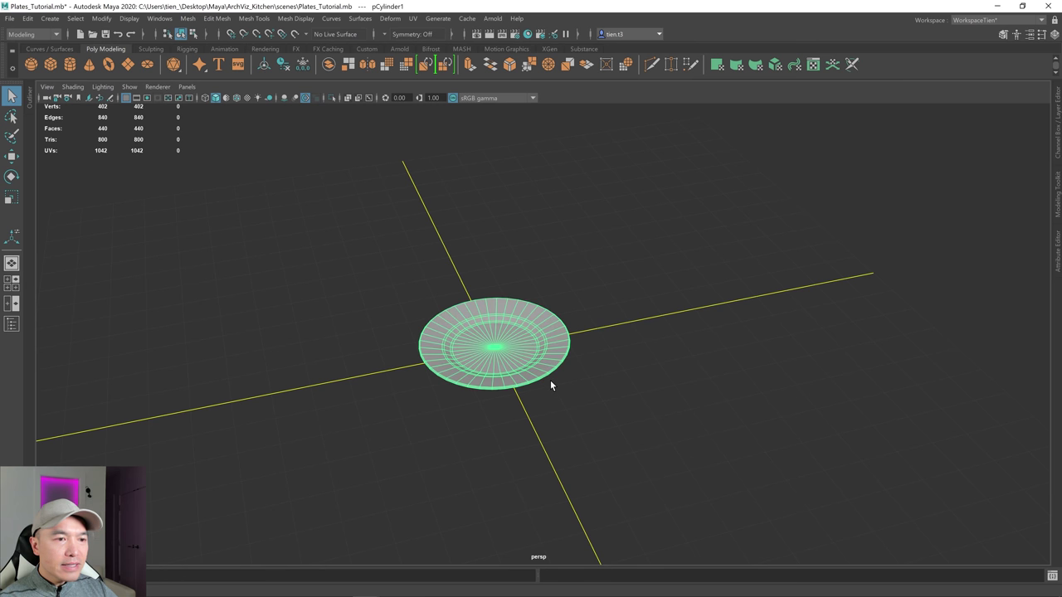
pyautogui.click(32, 98)
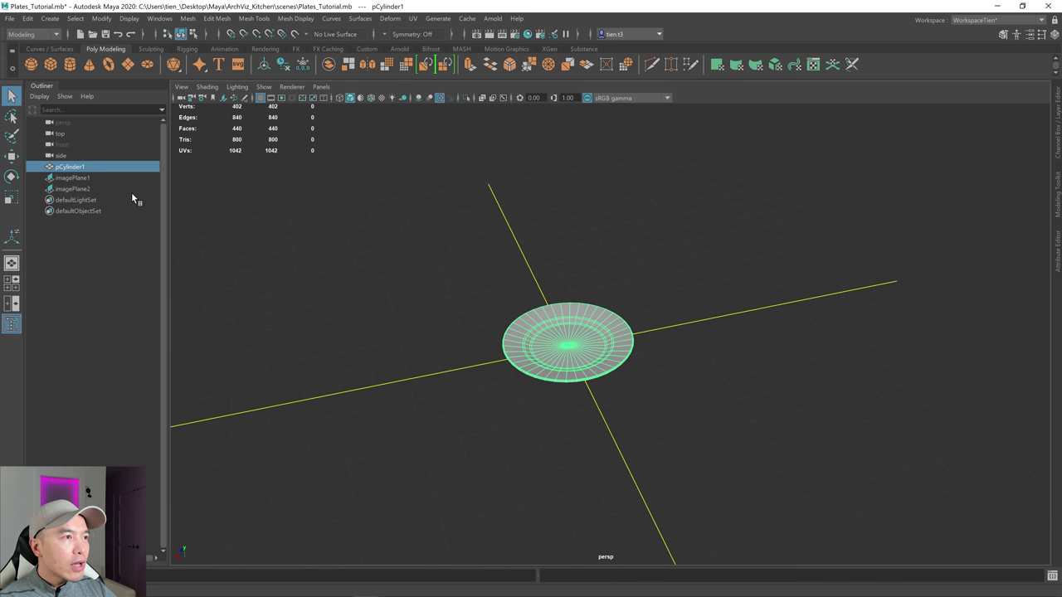
pyautogui.doubleClick(75, 166)
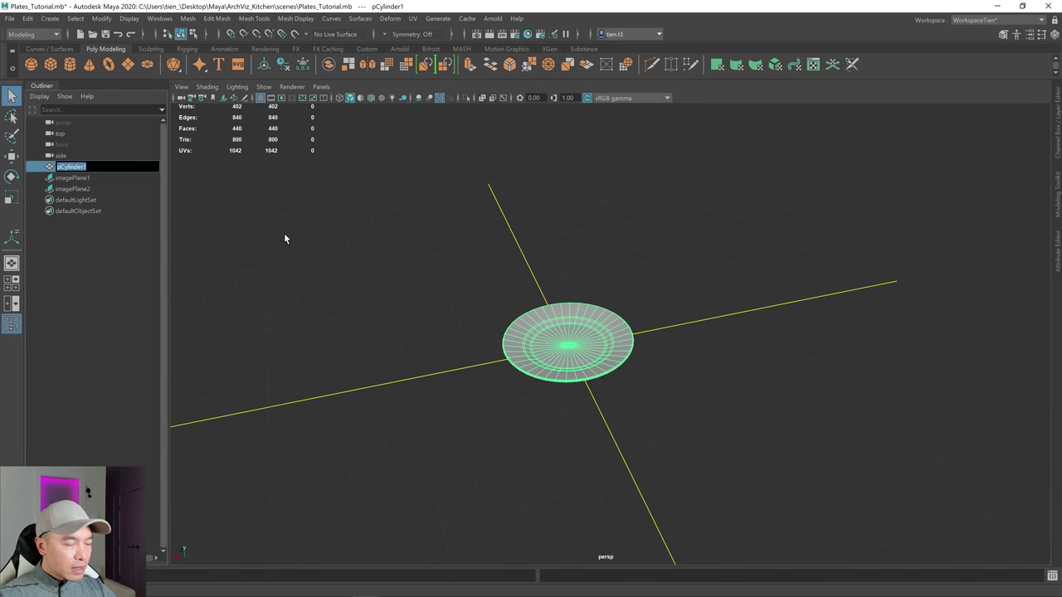
pyautogui.write('Plate')
pyautogui.write('_Round')
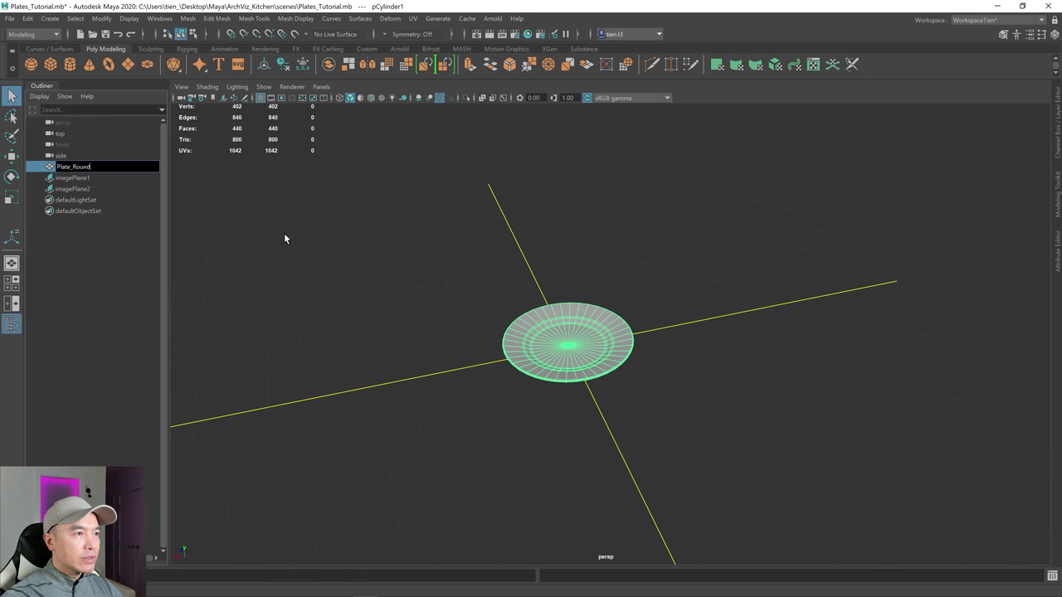
pyautogui.press('Return')
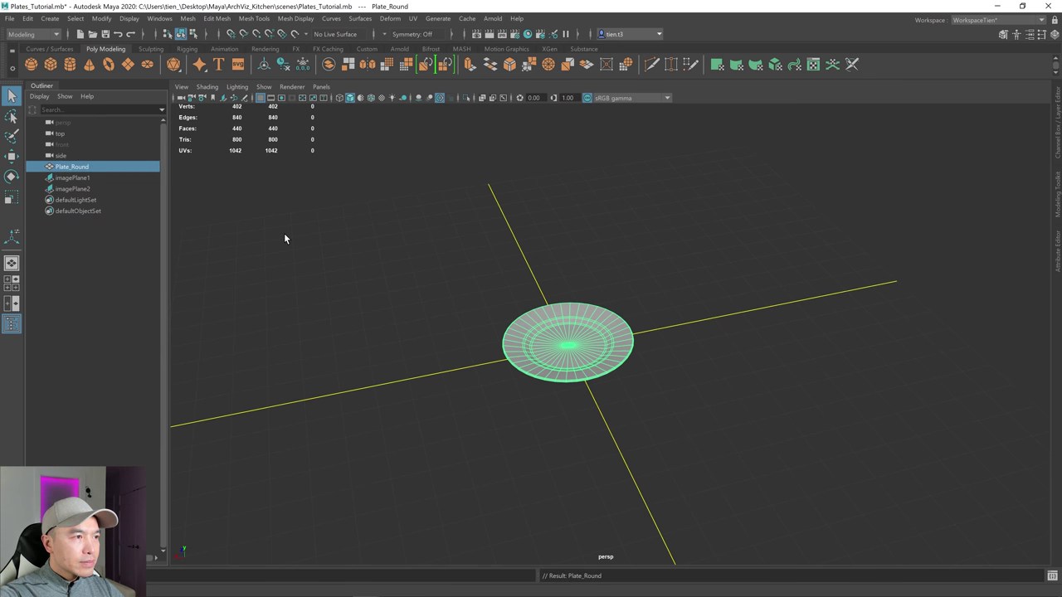
# - Hide Plate_Round and both reference image planes, imagePlane1 and imagePlane2, and clear the selection
pyautogui.scroll(4, 739, 327)
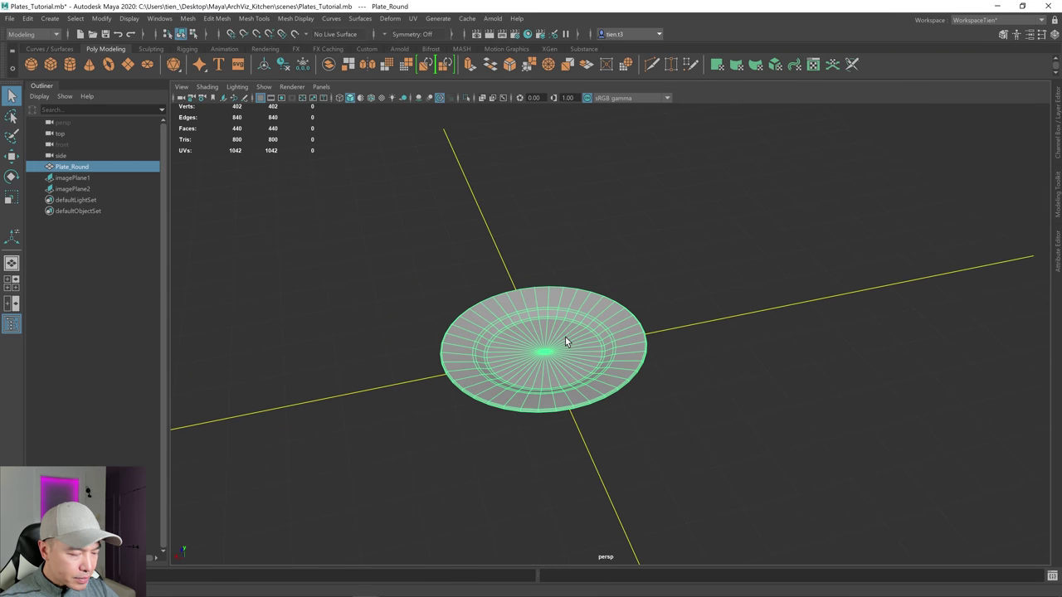
pyautogui.hotkey('ctrl', 'h')
pyautogui.click(73, 178)
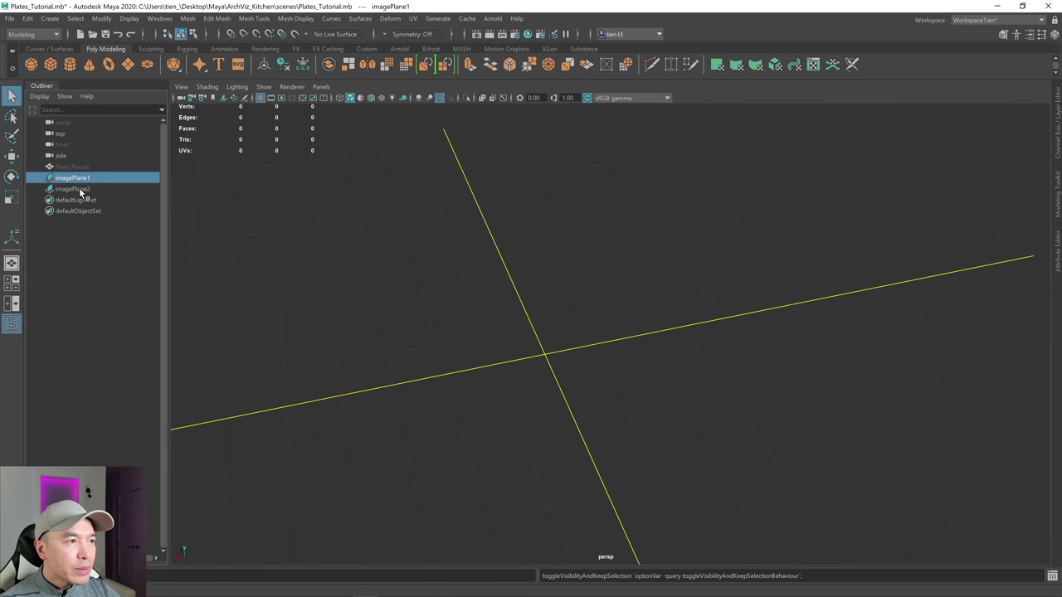
pyautogui.keyDown('ctrl'); pyautogui.click(73, 189); pyautogui.keyUp('ctrl')
pyautogui.hotkey('ctrl', 'h')
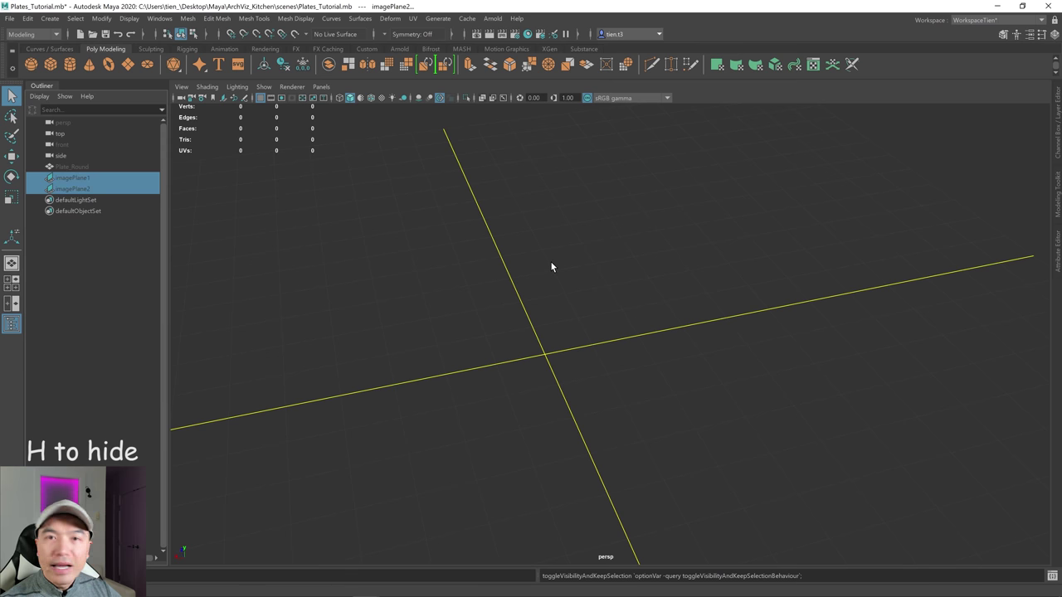
pyautogui.click(550, 263)
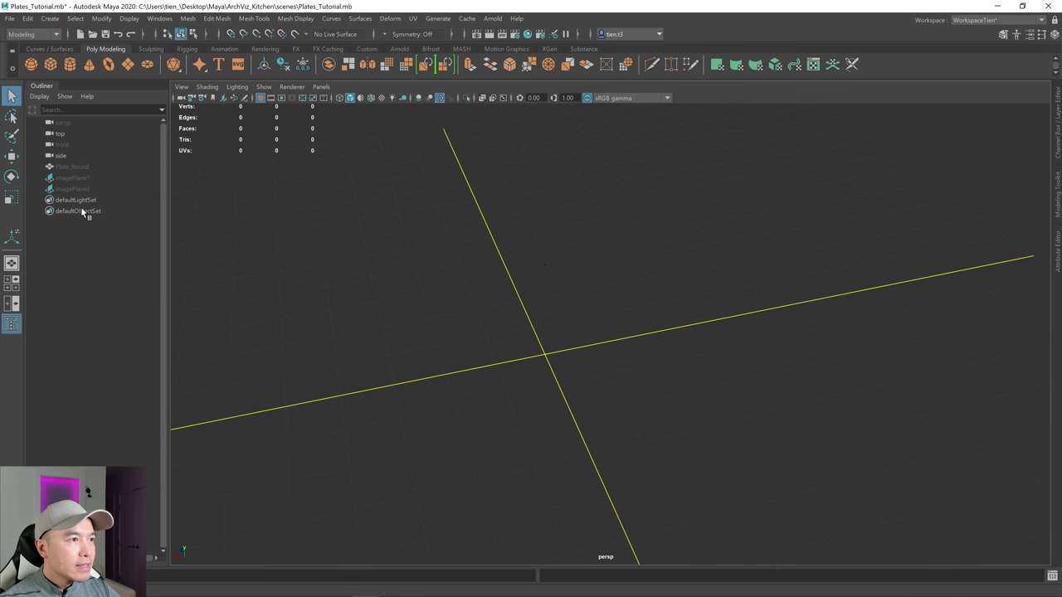
pyautogui.click(54, 85)
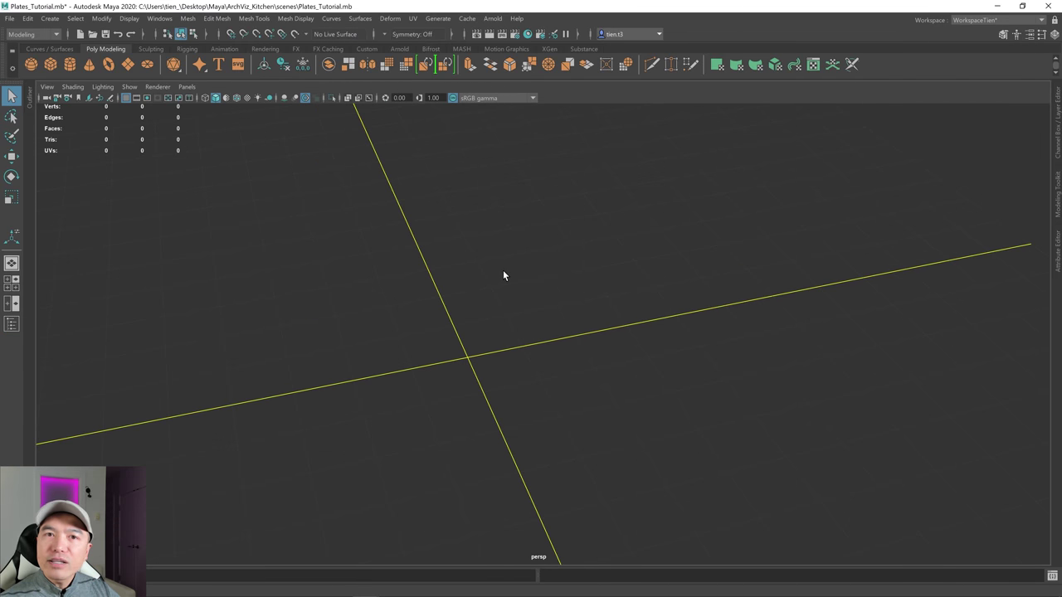
# - Import SquarePlate_TopView.png as an image plane in the top view and frame it
pyautogui.press('space')
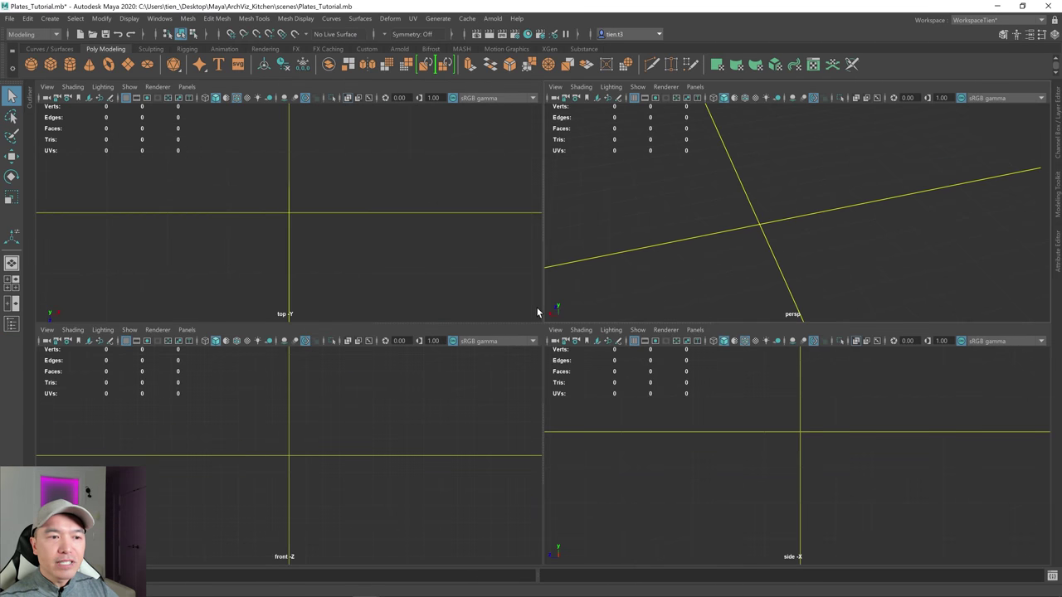
pyautogui.press('space')
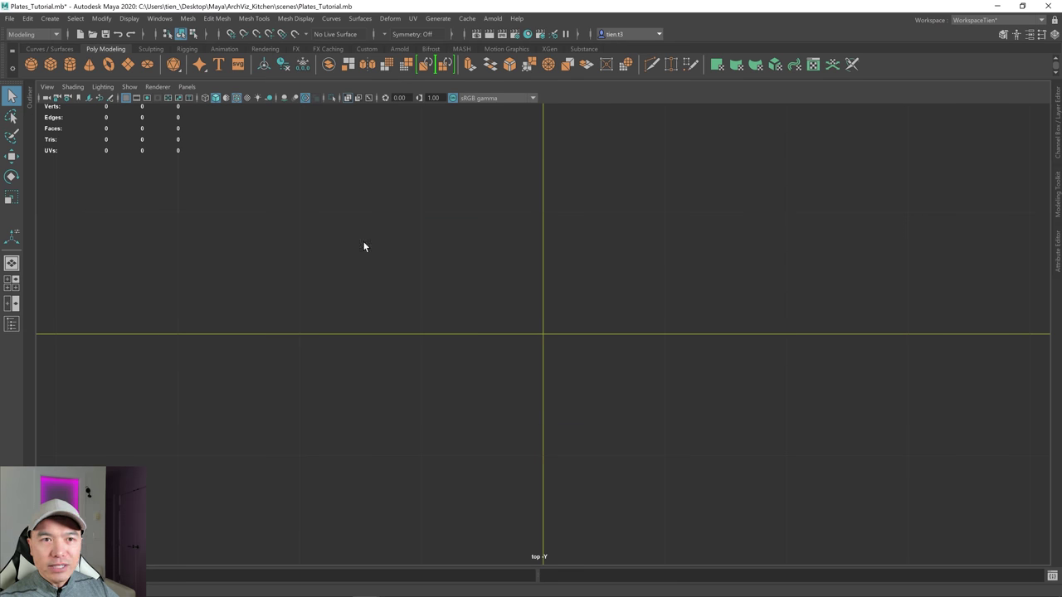
pyautogui.press('space')
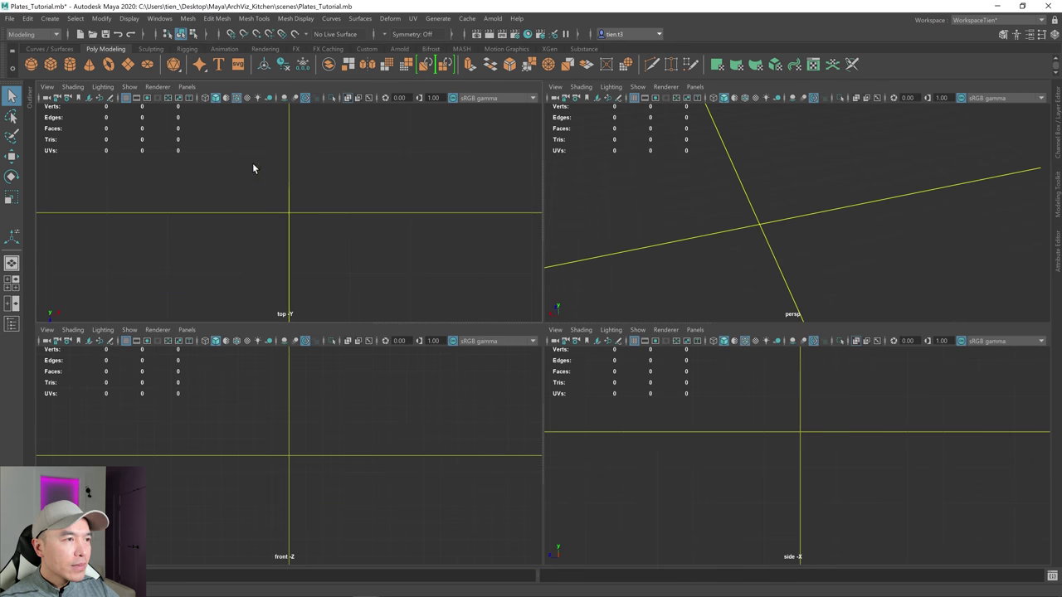
pyautogui.click(89, 98)
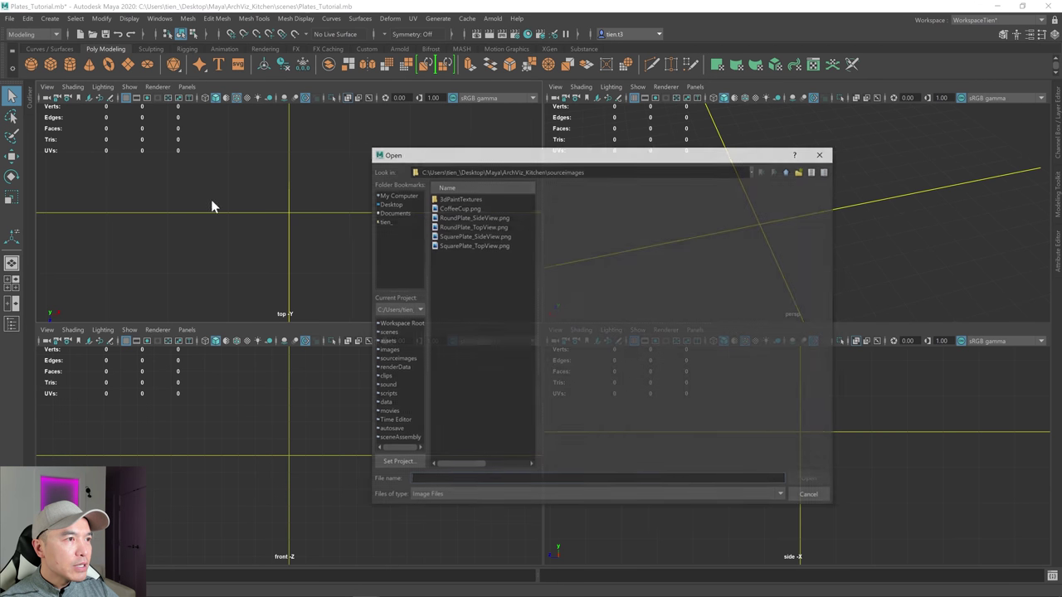
pyautogui.click(467, 245)
pyautogui.click(803, 480)
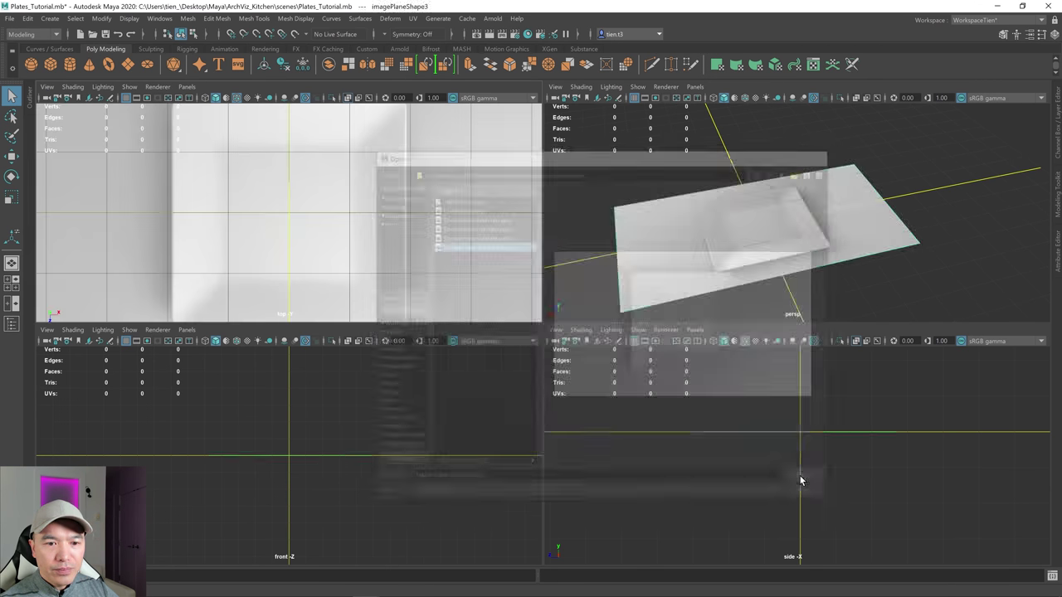
pyautogui.press('f')
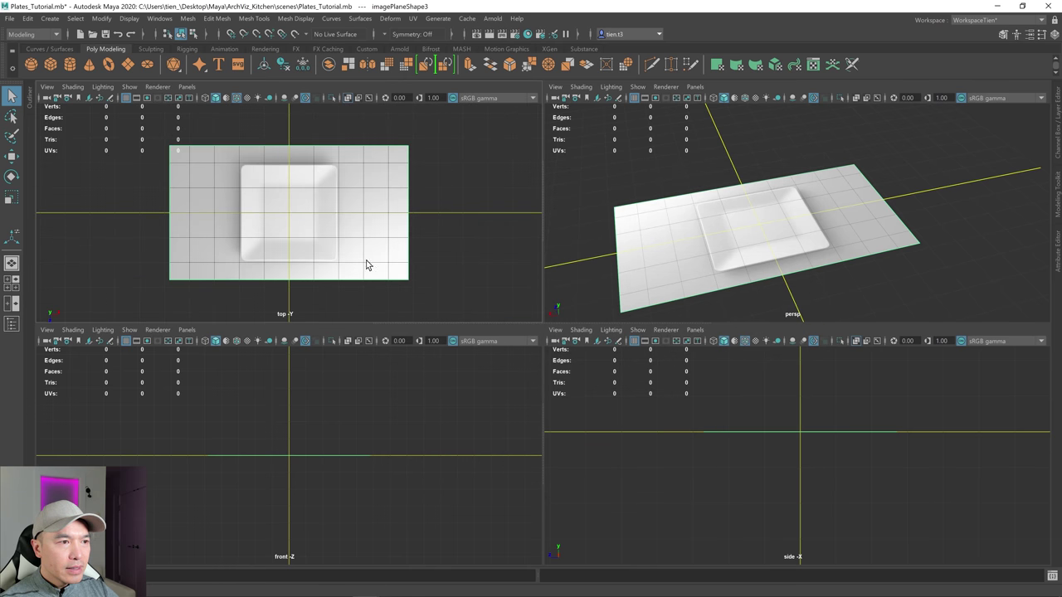
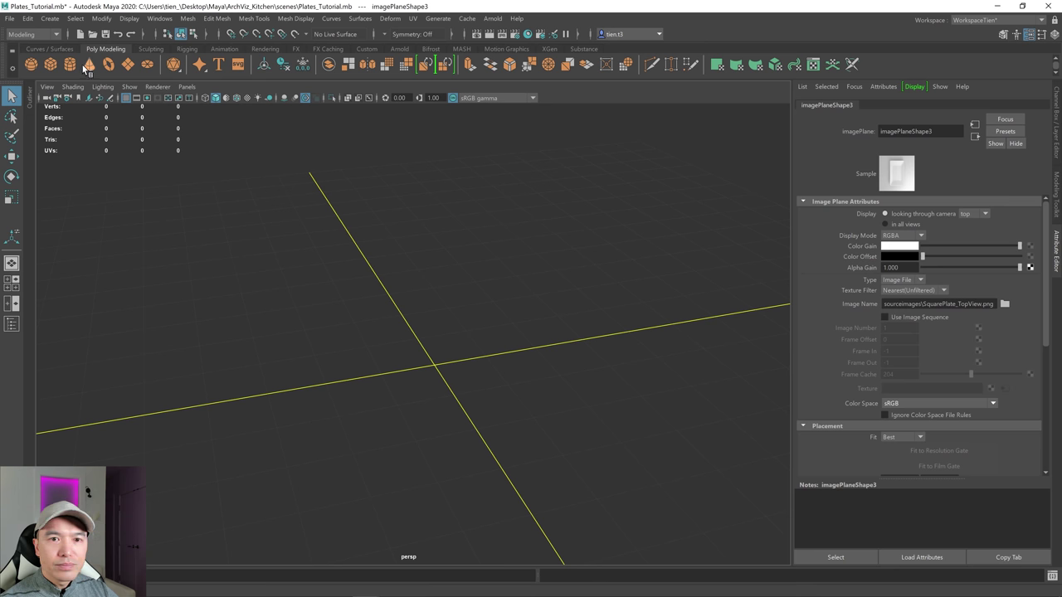
# - Create a polygon plane at the origin, reduce its width and height subdivisions to 1, and return to object selection
pyautogui.click(127, 65)
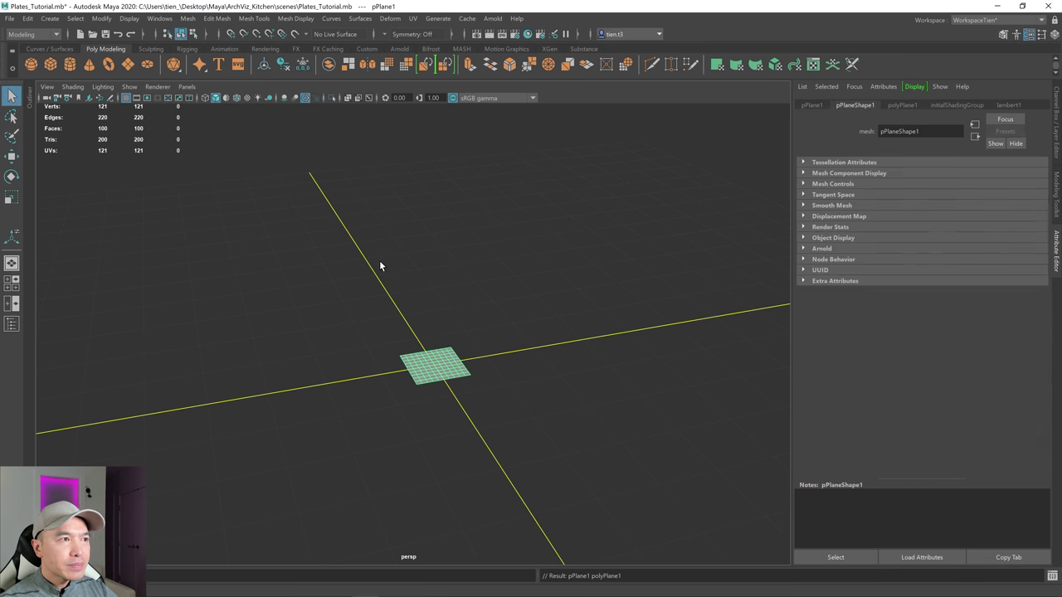
pyautogui.keyDown('alt'); pyautogui.moveTo(379, 259); pyautogui.dragTo(431, 346, button='right'); pyautogui.keyUp('alt')
pyautogui.keyDown('alt'); pyautogui.moveTo(432, 346); pyautogui.dragTo(419, 257, button='middle'); pyautogui.keyUp('alt')
pyautogui.keyDown('alt'); pyautogui.moveTo(420, 261); pyautogui.dragTo(447, 325); pyautogui.keyUp('alt')
pyautogui.press('t')
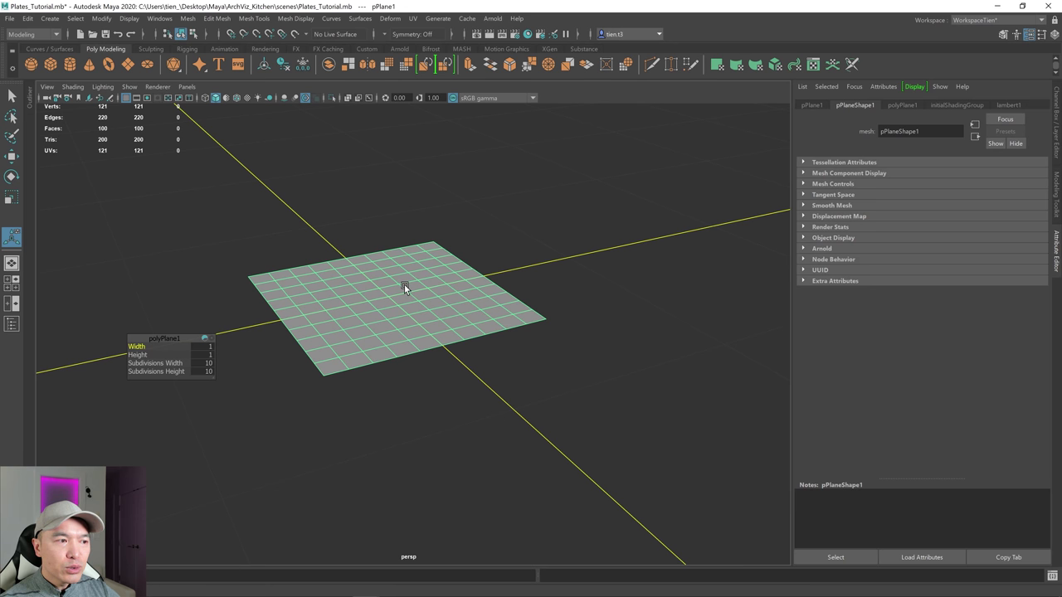
pyautogui.moveTo(172, 364); pyautogui.dragTo(3, 371)
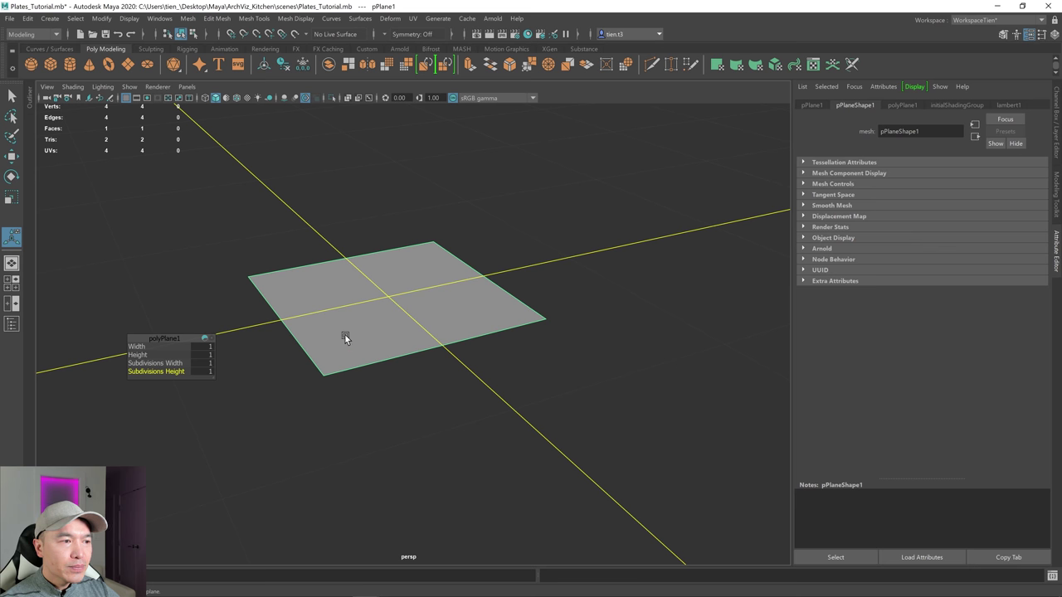
pyautogui.moveTo(371, 275); pyautogui.dragTo(448, 213, button='right')
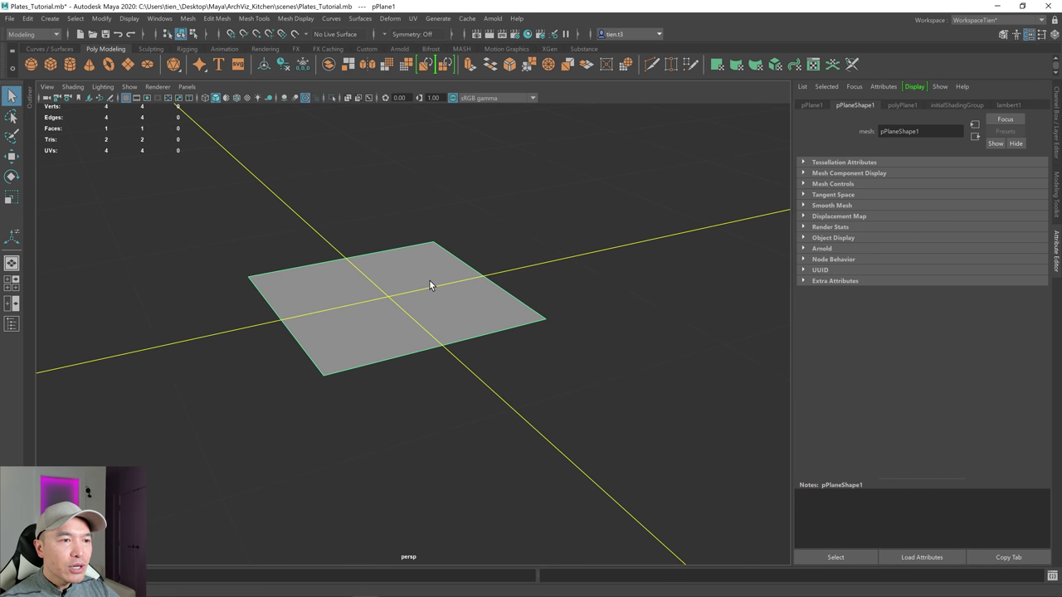
# - Make the square plate's top-view reference image semi-transparent with an alpha gain of about 0.644, shown only through the top camera
pyautogui.press('space')
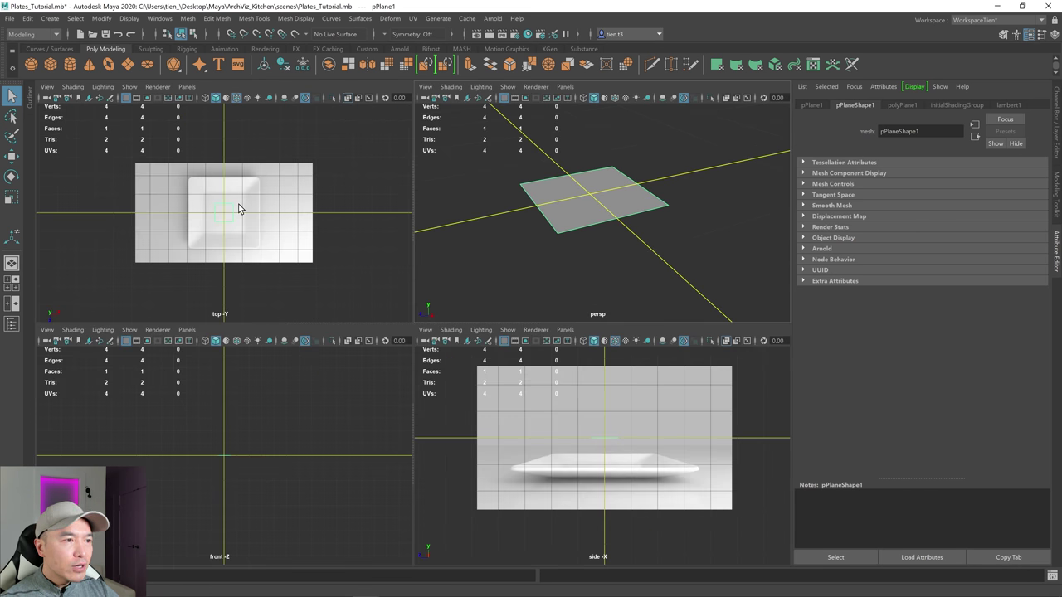
pyautogui.press('space')
pyautogui.click(548, 328)
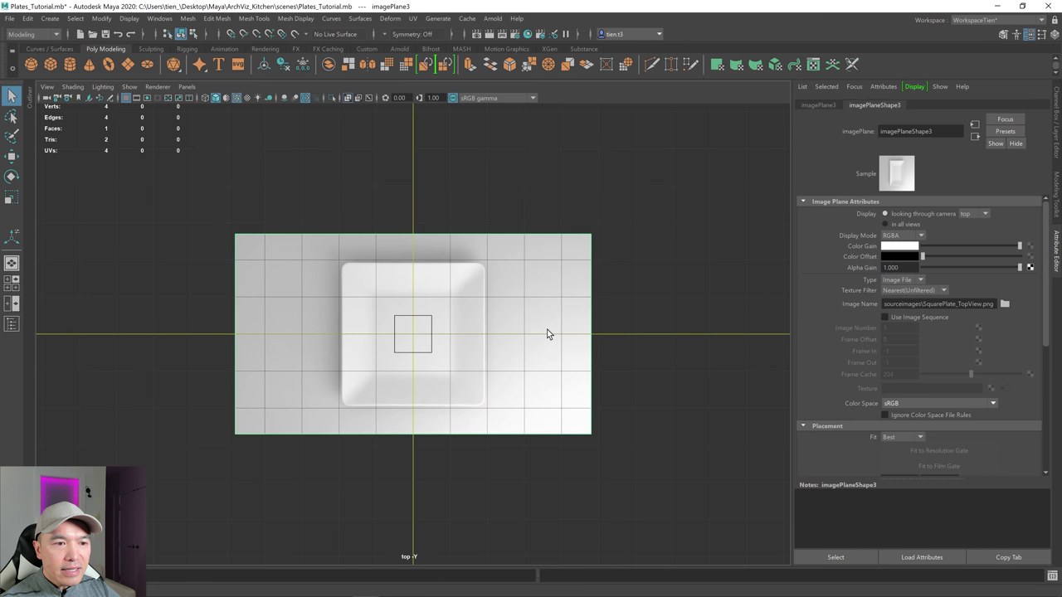
pyautogui.press('w')
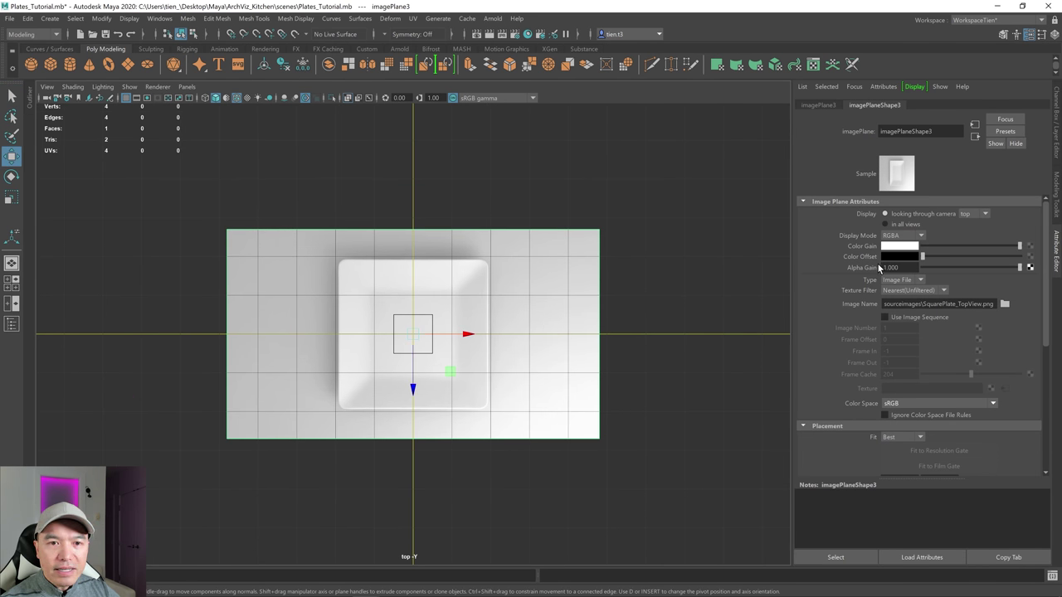
pyautogui.moveTo(1018, 272); pyautogui.dragTo(964, 277)
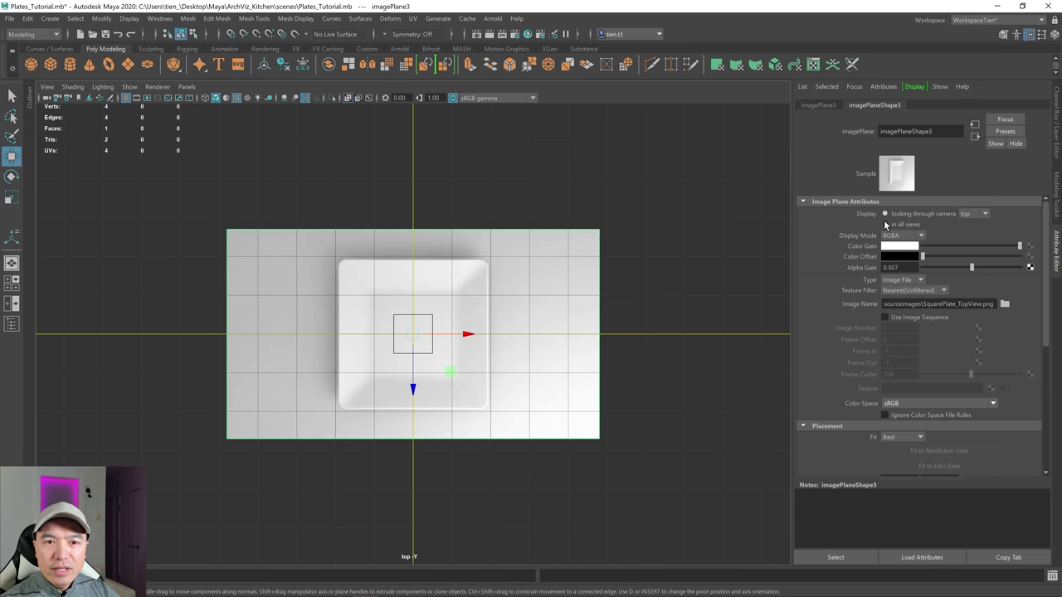
pyautogui.click(884, 224)
pyautogui.click(884, 214)
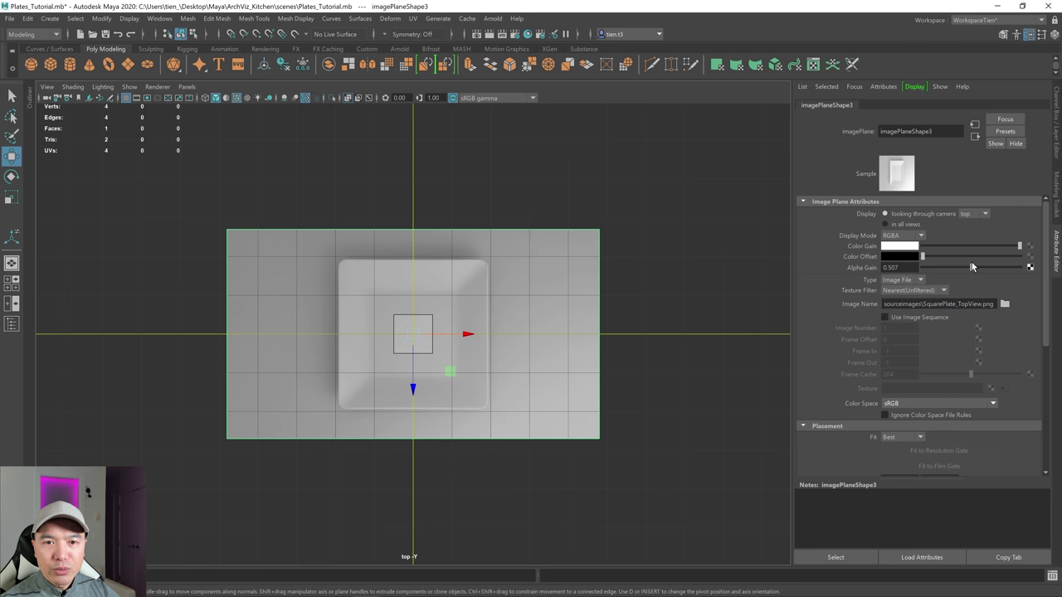
pyautogui.moveTo(972, 264); pyautogui.dragTo(979, 264)
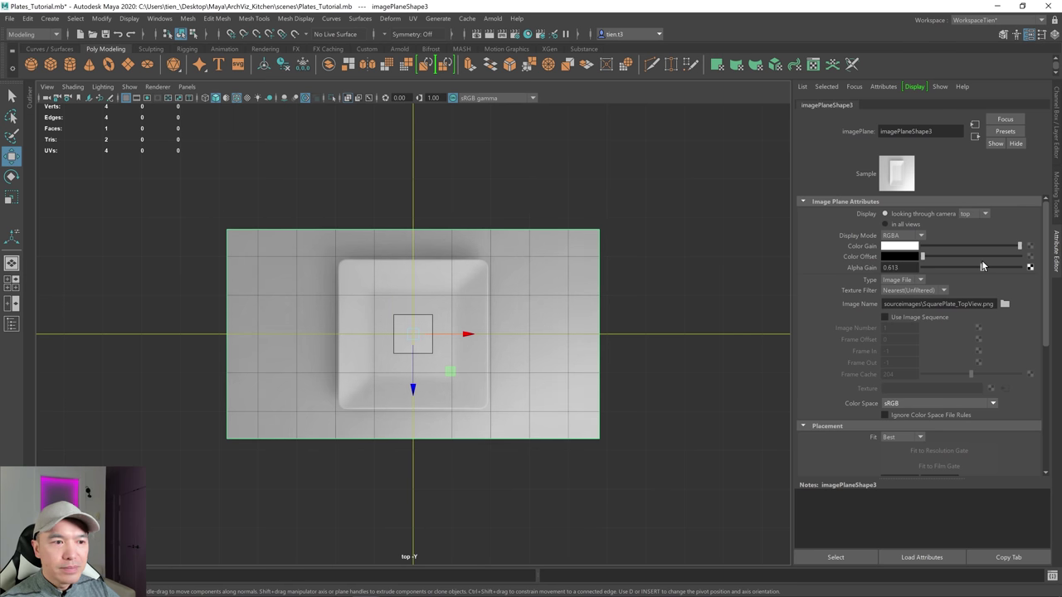
# - Scale the polygon plane uniformly in the top view to match the flat inner base of the reference plate
pyautogui.scroll(5, 541, 343)
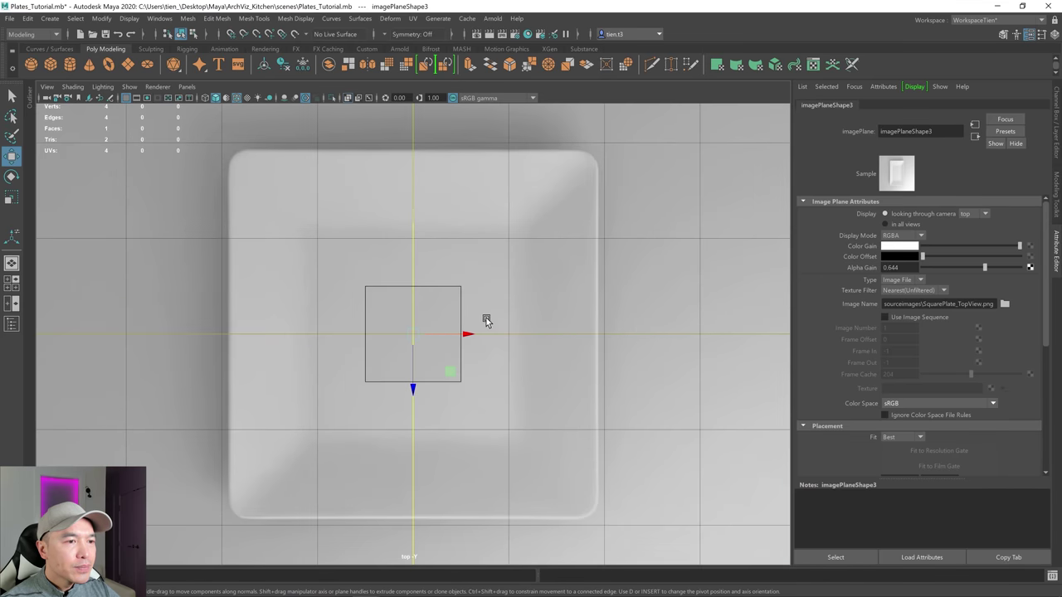
pyautogui.moveTo(405, 289); pyautogui.dragTo(511, 219, button='right')
pyautogui.click(402, 340)
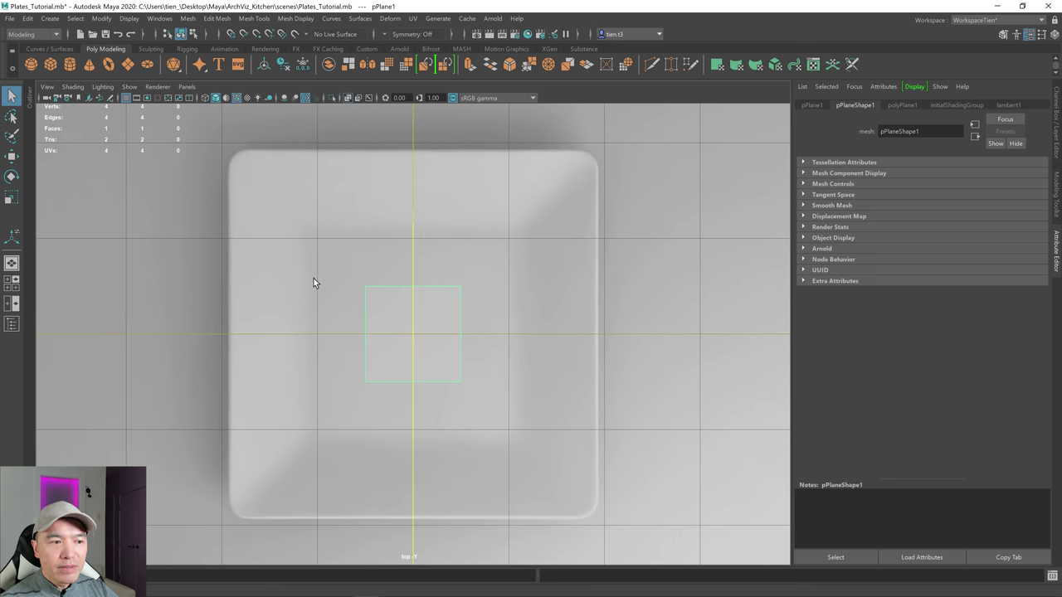
pyautogui.press('r')
pyautogui.moveTo(412, 335); pyautogui.dragTo(483, 303)
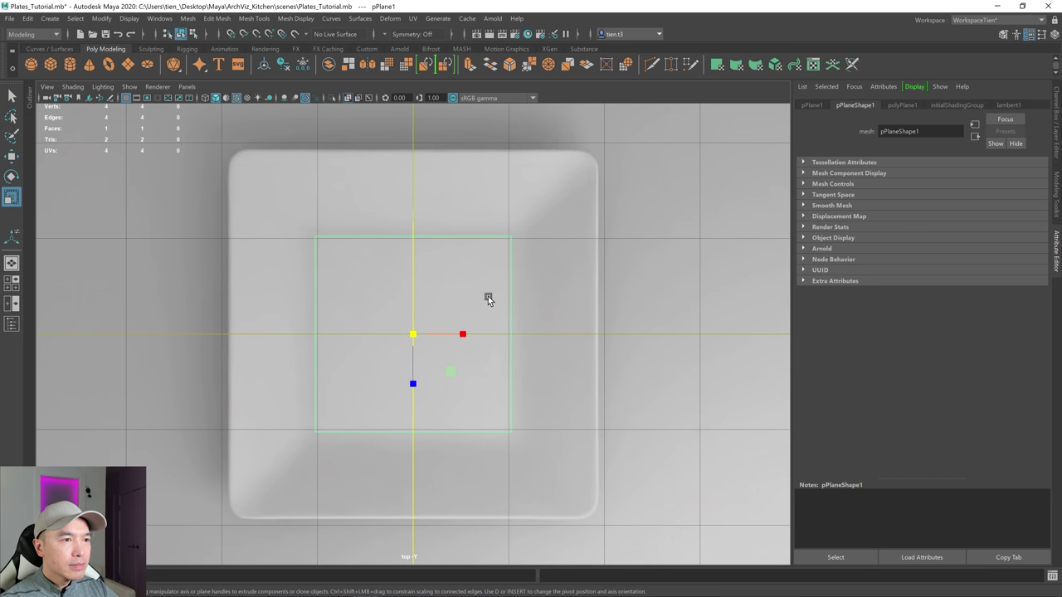
pyautogui.moveTo(413, 335); pyautogui.dragTo(414, 338)
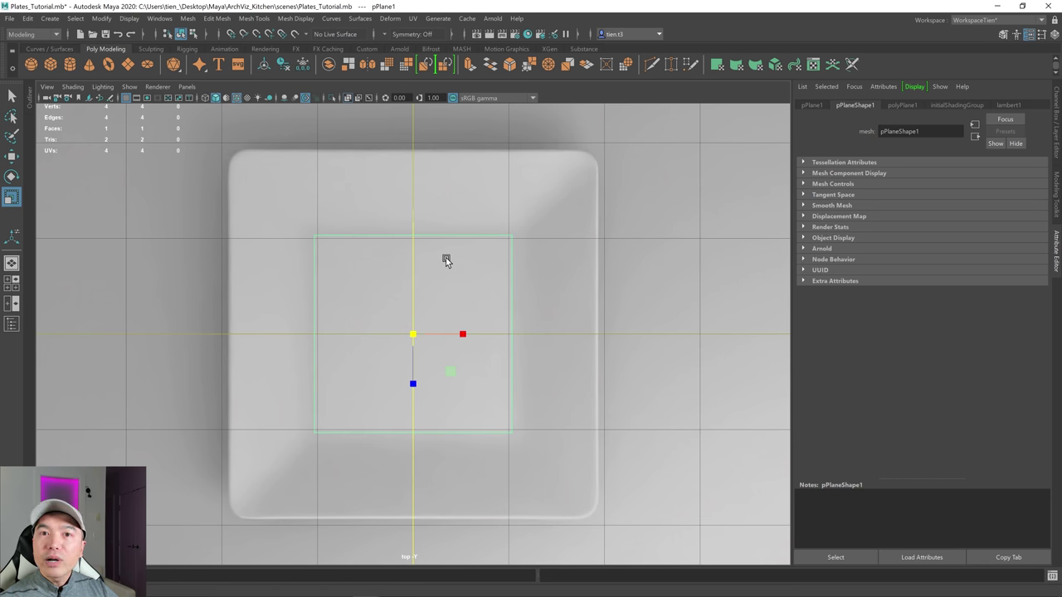
# - Extrude all four border edges of the plane outward with an offset of 0.889 to reach the reference plate's outer rim
pyautogui.moveTo(446, 253); pyautogui.dragTo(452, 221, button='right')
pyautogui.press('q')
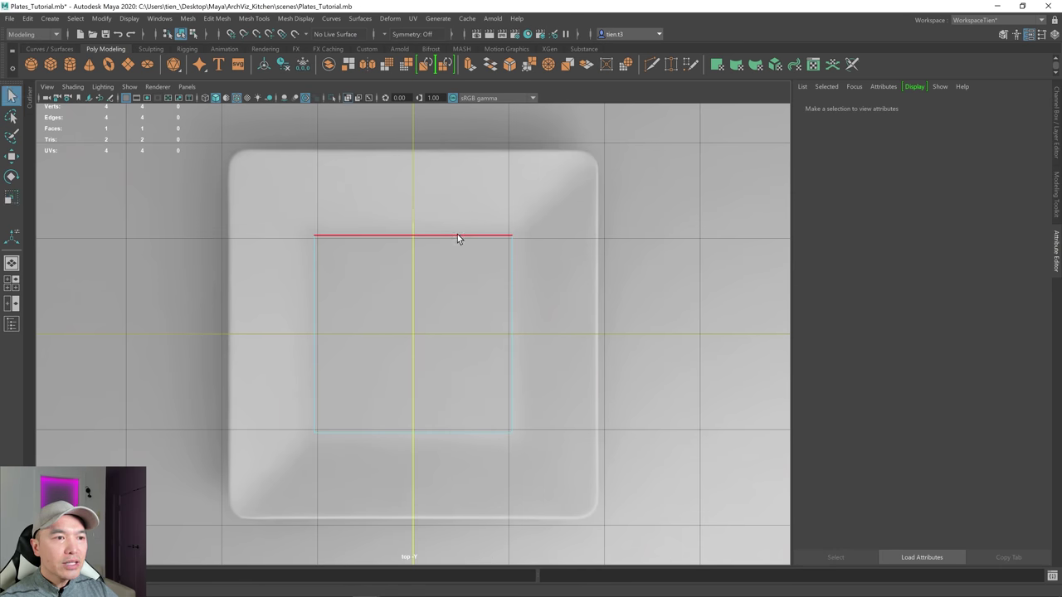
pyautogui.doubleClick(457, 235)
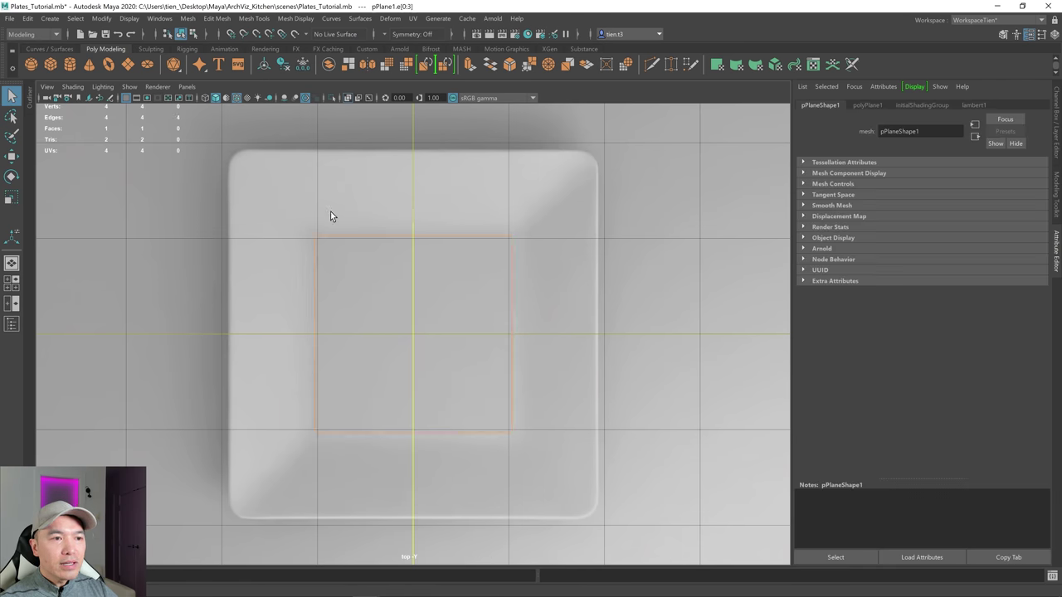
pyautogui.keyDown('shift'); pyautogui.rightClick(488, 253); pyautogui.keyUp('shift')
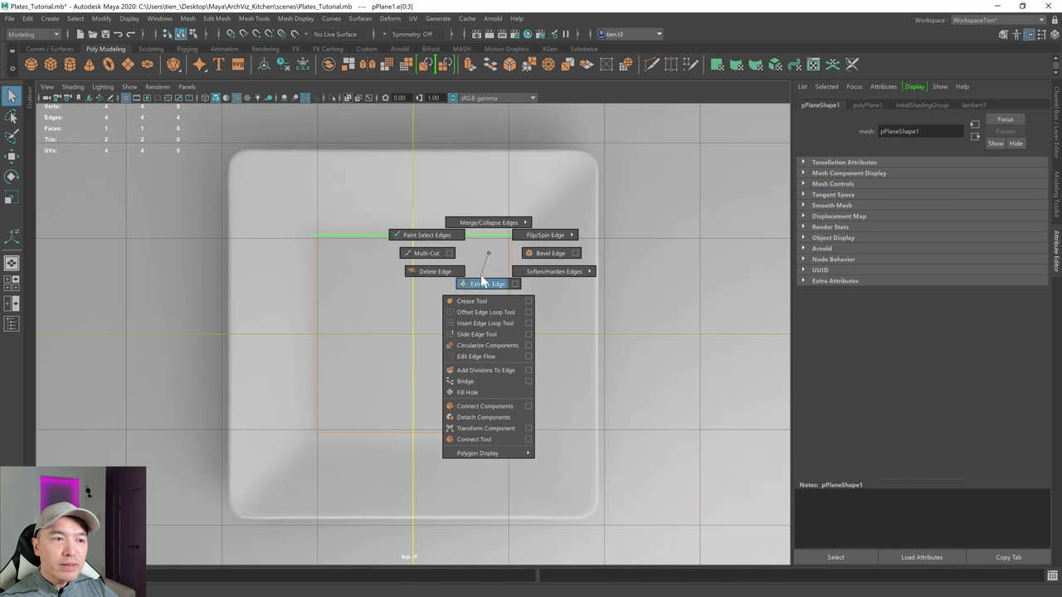
pyautogui.click(479, 284)
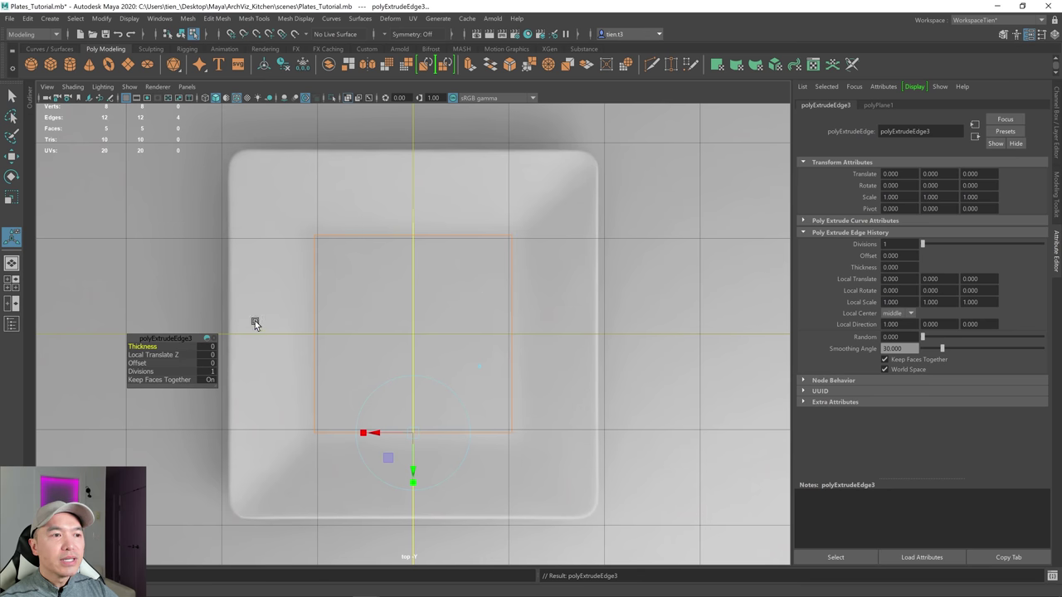
pyautogui.click(137, 363)
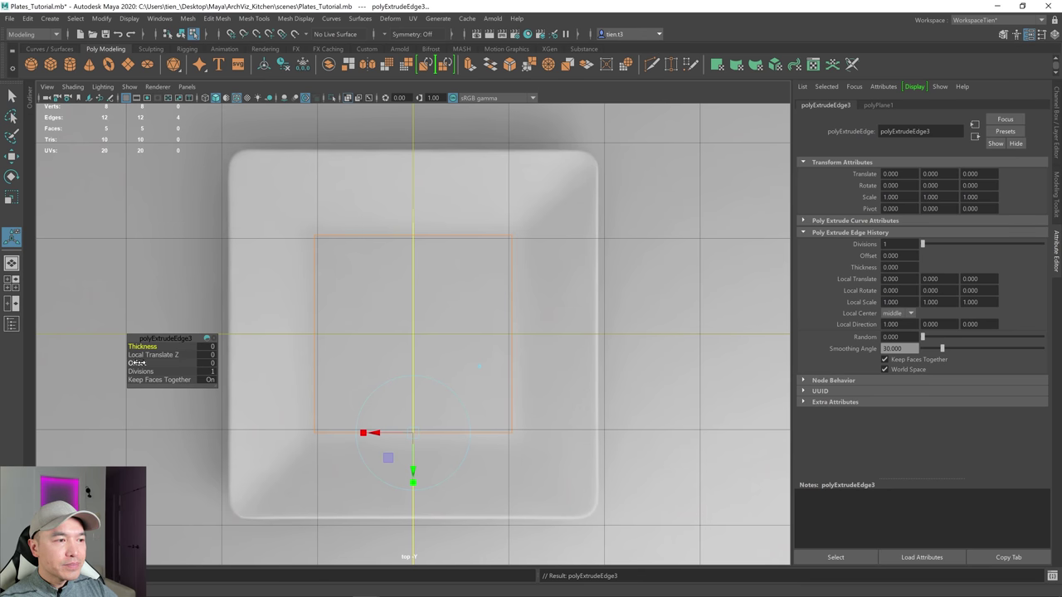
pyautogui.moveTo(273, 365); pyautogui.dragTo(382, 363, button='middle')
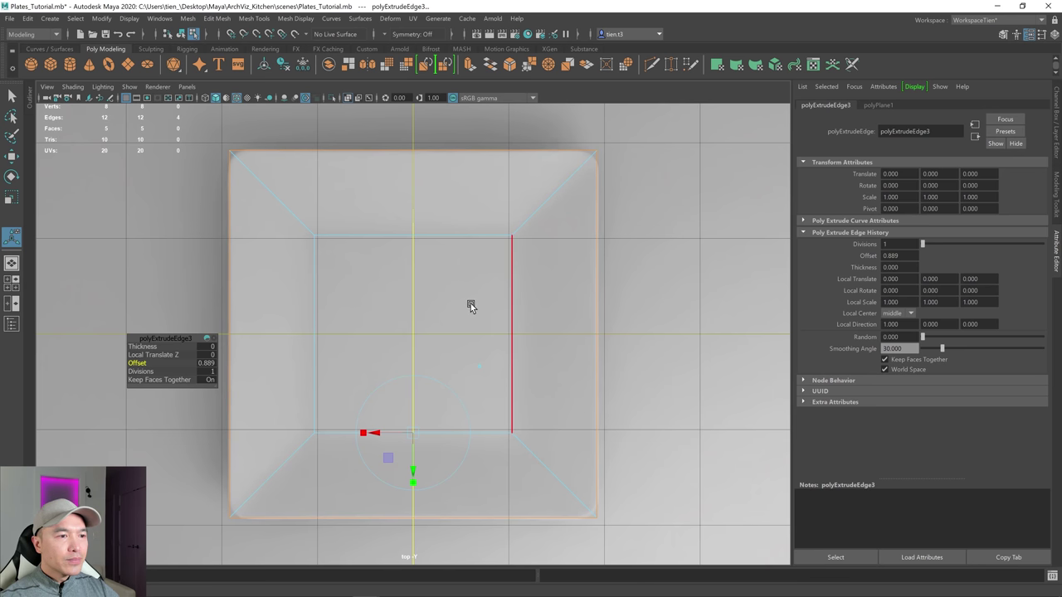
# - Raise the extruded outer edges to a local Z translation of 0.368 to form the sloped sides, and save the scene
pyautogui.press('space')
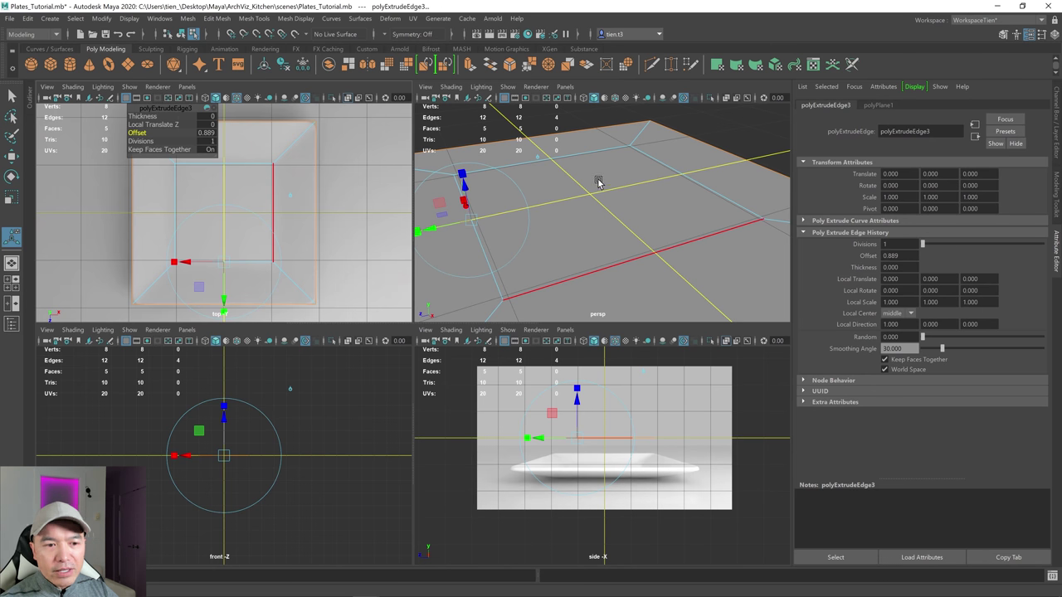
pyautogui.press('f')
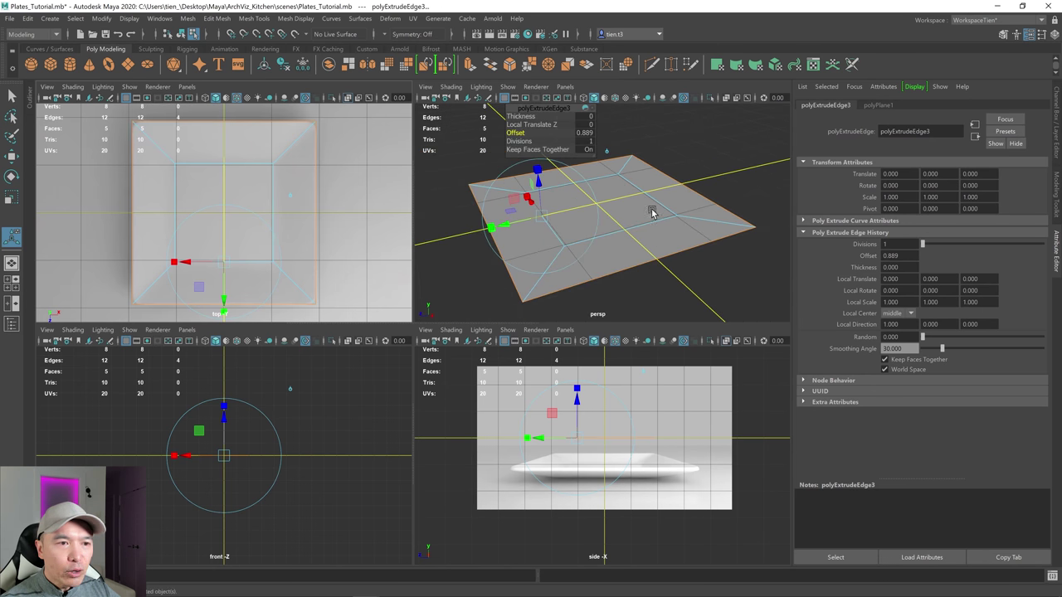
pyautogui.keyDown('alt'); pyautogui.moveTo(651, 213); pyautogui.dragTo(540, 165); pyautogui.keyUp('alt')
pyautogui.keyDown('alt'); pyautogui.moveTo(640, 166); pyautogui.dragTo(531, 222); pyautogui.keyUp('alt')
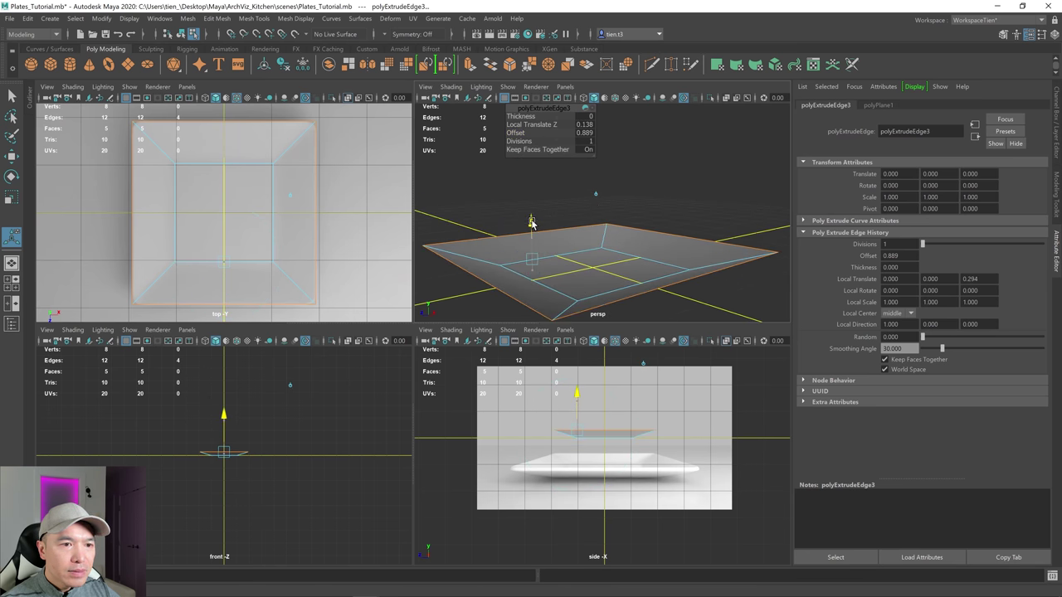
pyautogui.click(595, 193)
pyautogui.keyDown('alt'); pyautogui.moveTo(595, 193); pyautogui.dragTo(591, 247); pyautogui.keyUp('alt')
pyautogui.moveTo(524, 213); pyautogui.dragTo(523, 210)
pyautogui.moveTo(638, 247)
pyautogui.keyDown('alt'); pyautogui.mouseDown()
pyautogui.moveTo(656, 247)
pyautogui.moveTo(649, 253)
pyautogui.mouseUp(); pyautogui.keyUp('alt')
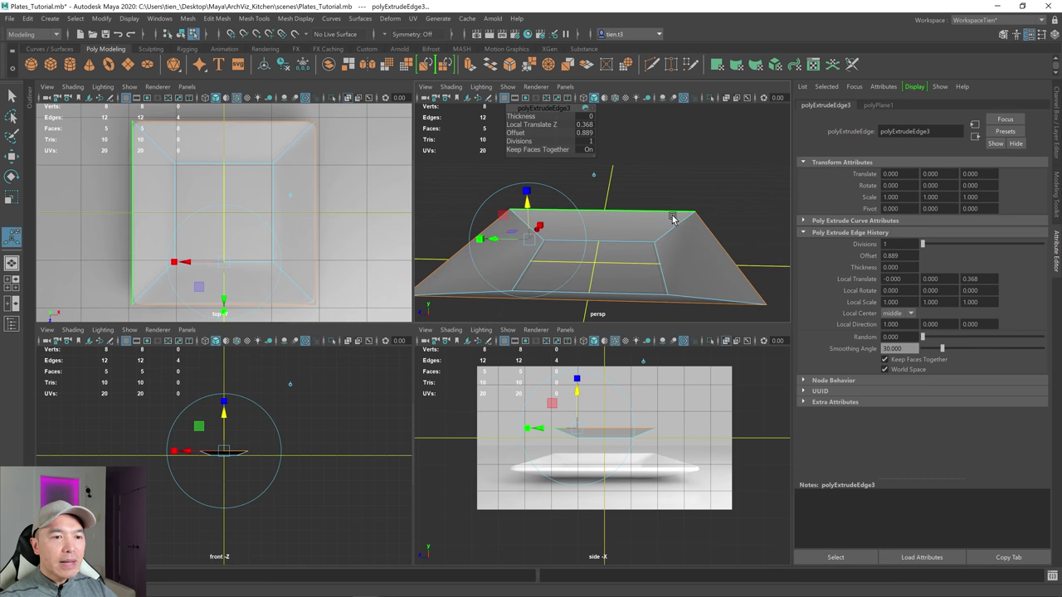
pyautogui.hotkey('ctrl', 's')
# - Select the four inner base edges and the four diagonal corner edges of the plate and bevel them
pyautogui.press('space')
pyautogui.keyDown('alt'); pyautogui.moveTo(519, 296); pyautogui.dragTo(542, 298); pyautogui.keyUp('alt')
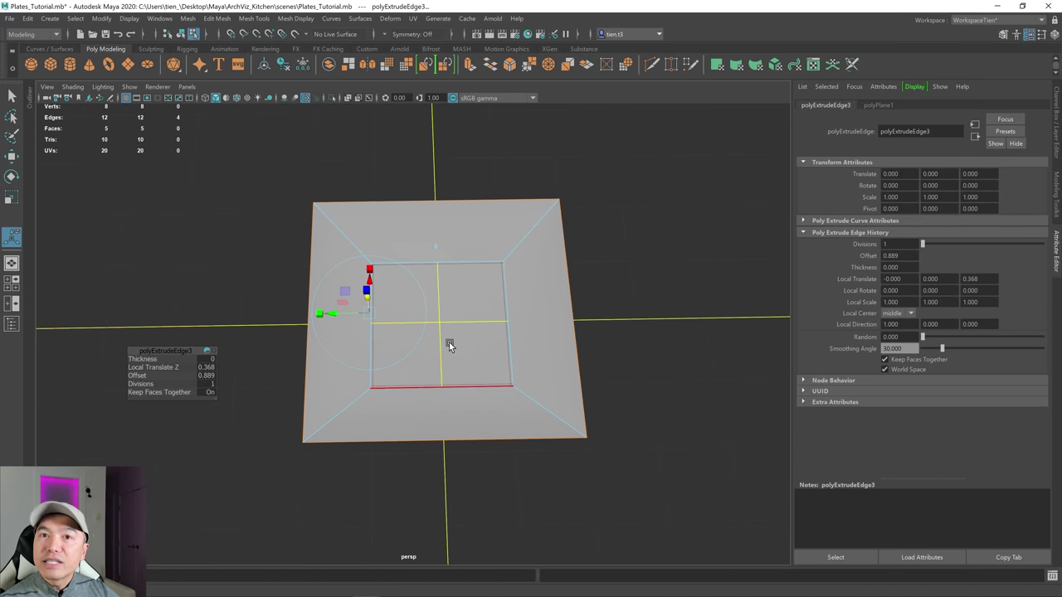
pyautogui.press('q')
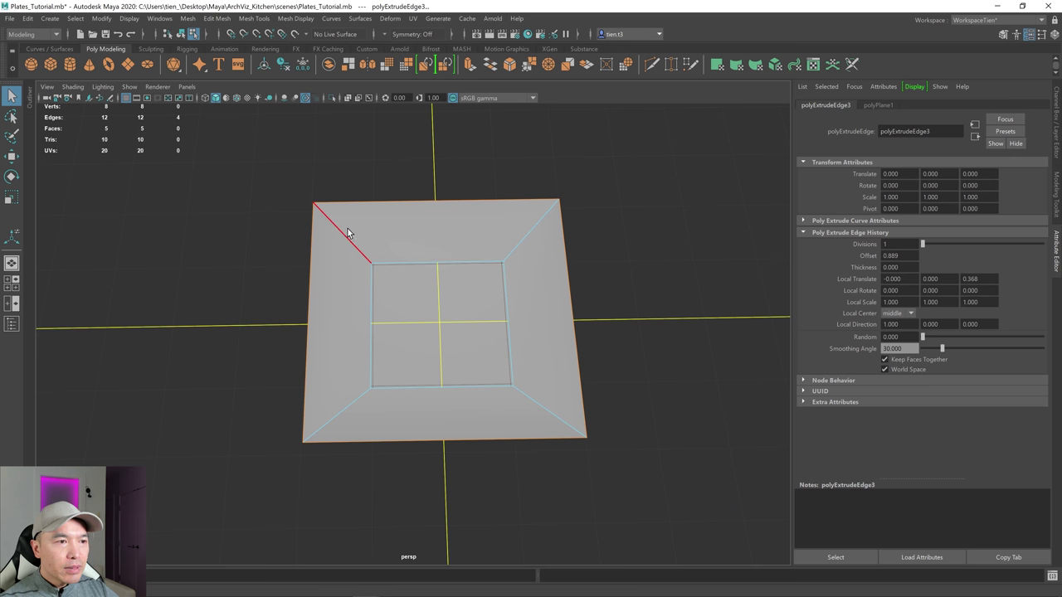
pyautogui.click(523, 408)
pyautogui.keyDown('alt'); pyautogui.moveTo(534, 398); pyautogui.dragTo(533, 395); pyautogui.keyUp('alt')
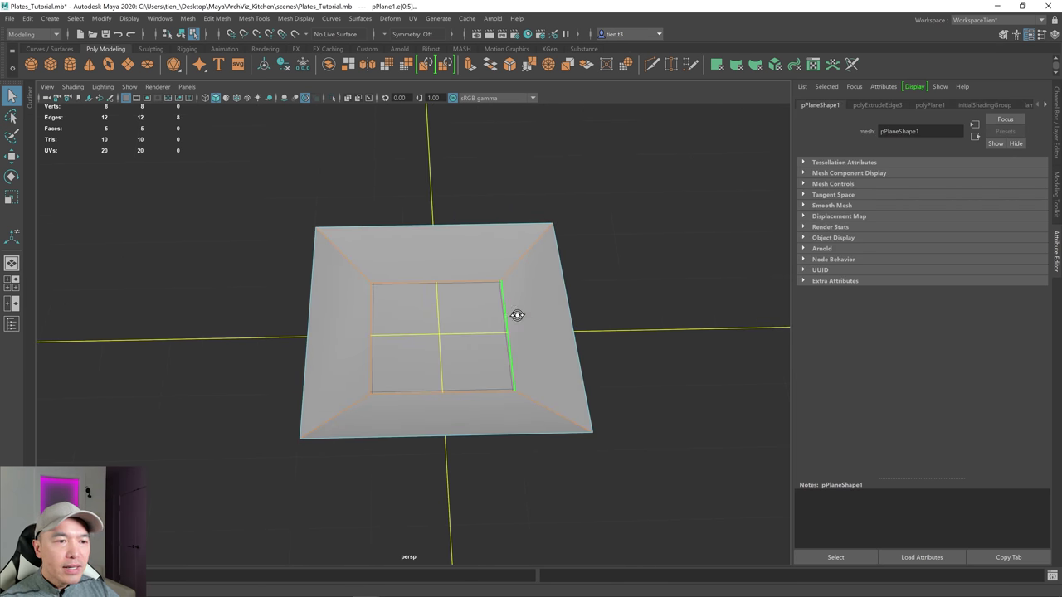
pyautogui.keyDown('alt'); pyautogui.moveTo(511, 317); pyautogui.dragTo(505, 299); pyautogui.keyUp('alt')
pyautogui.keyDown('shift'); pyautogui.moveTo(495, 293); pyautogui.dragTo(533, 294, button='right'); pyautogui.keyUp('shift')
# - Set the bevel fraction to 0.065, matching the plate's corners to the top-view reference
pyautogui.scroll(5, 528, 291)
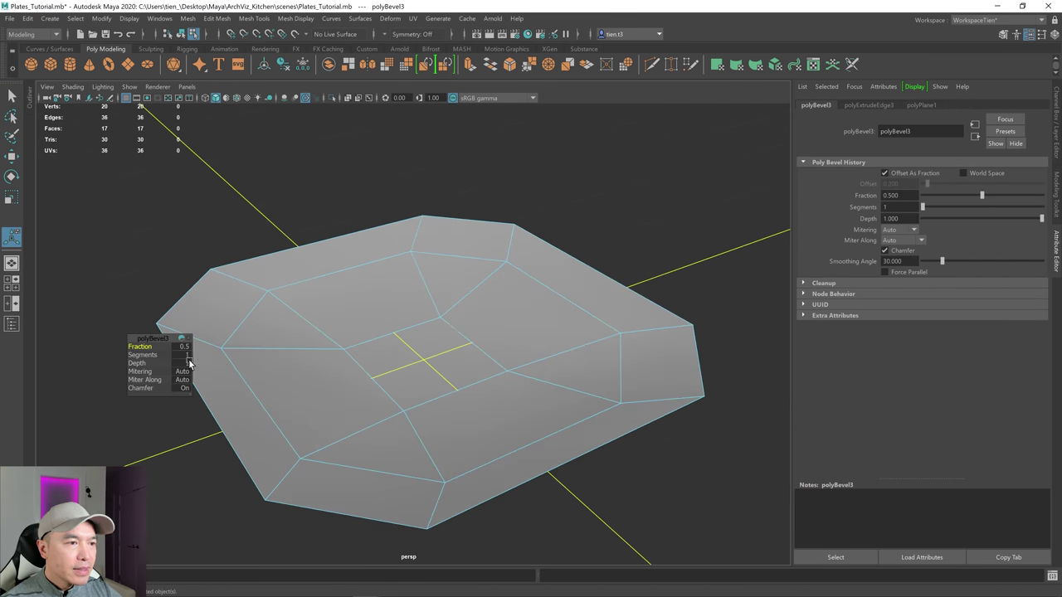
pyautogui.moveTo(124, 346); pyautogui.dragTo(71, 346)
pyautogui.keyDown('alt'); pyautogui.moveTo(277, 372); pyautogui.dragTo(223, 360); pyautogui.keyUp('alt')
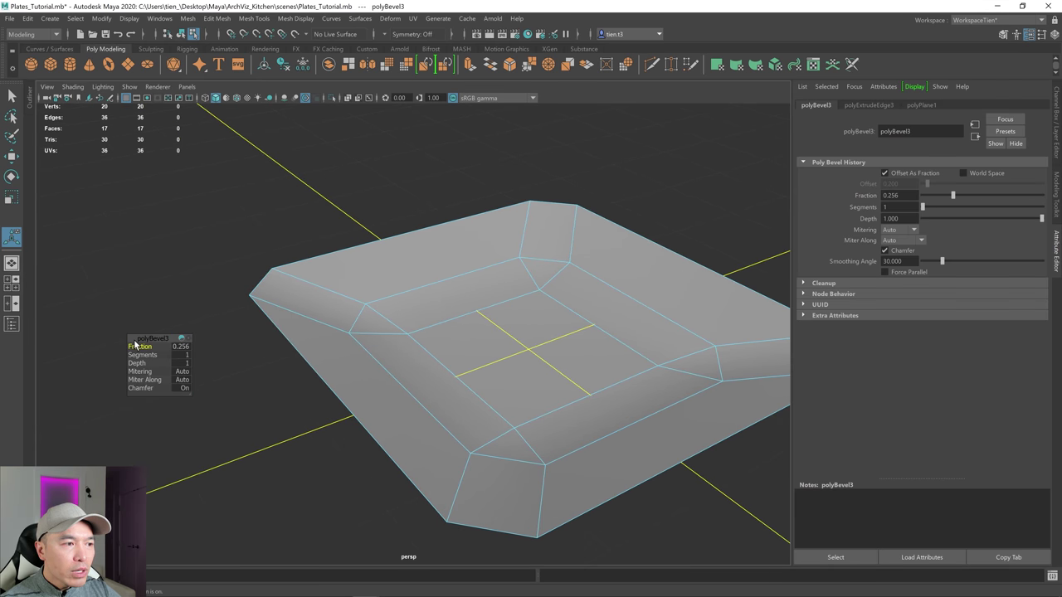
pyautogui.moveTo(137, 346); pyautogui.dragTo(83, 349)
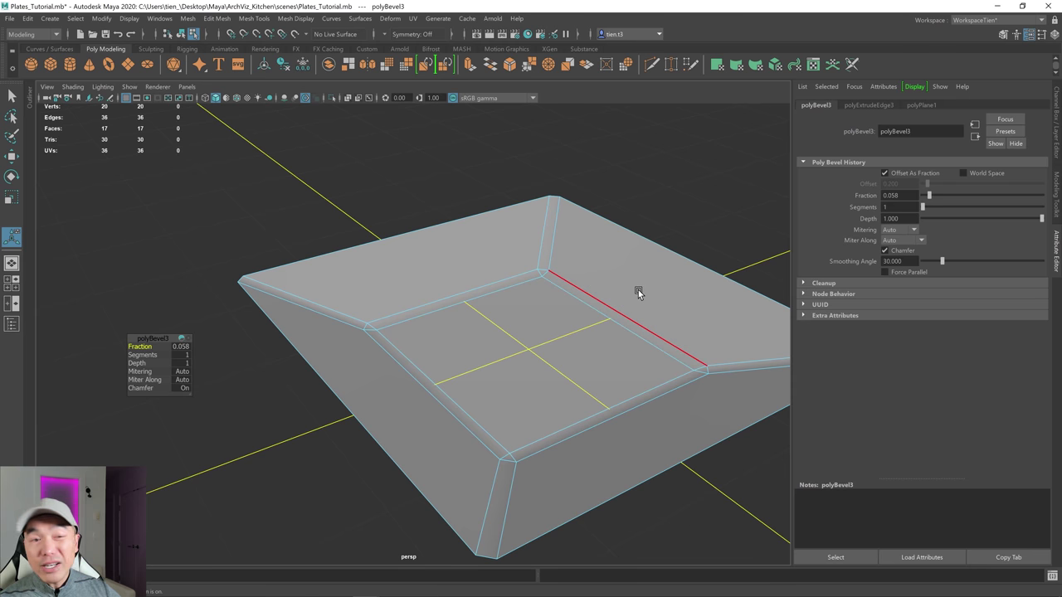
pyautogui.press('space')
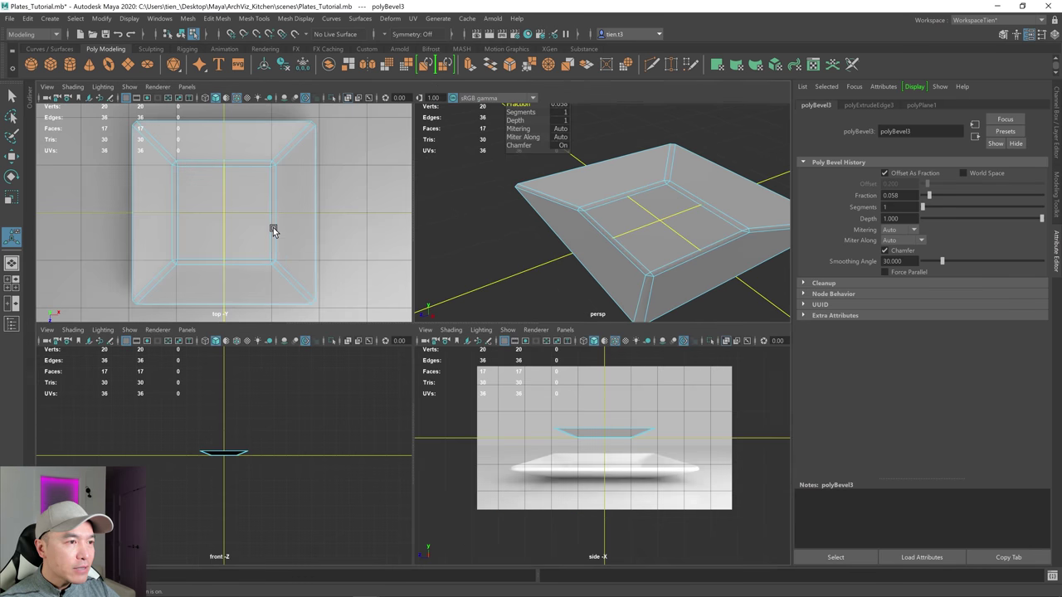
pyautogui.press('space')
pyautogui.moveTo(139, 346)
pyautogui.mouseDown()
pyautogui.moveTo(162, 347)
pyautogui.moveTo(135, 346)
pyautogui.mouseUp()
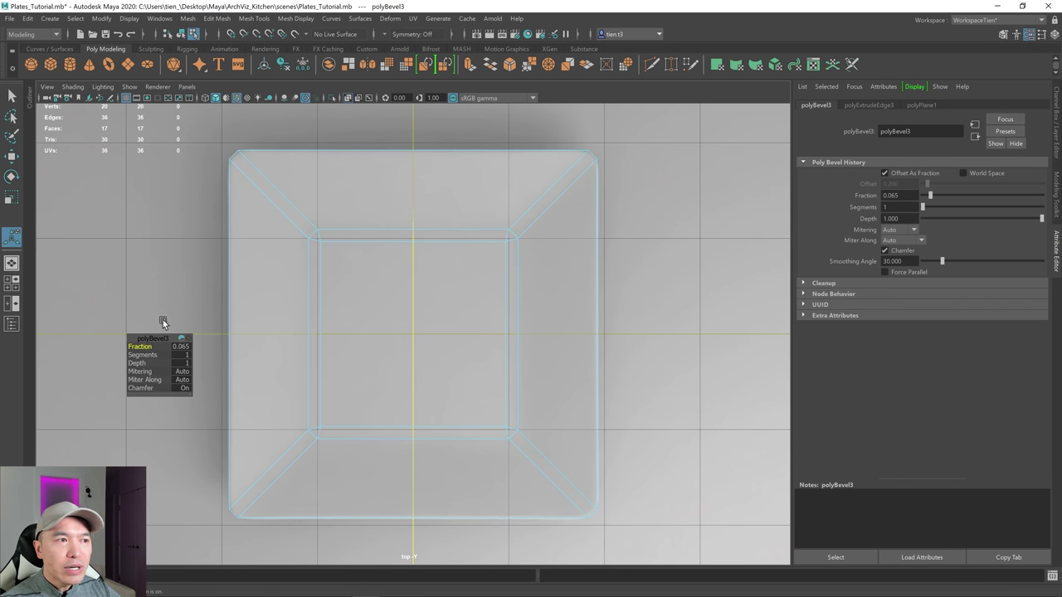
# - Set the bevel segments to 3 and check the rounded corners in the perspective view
pyautogui.moveTo(142, 354); pyautogui.dragTo(149, 355)
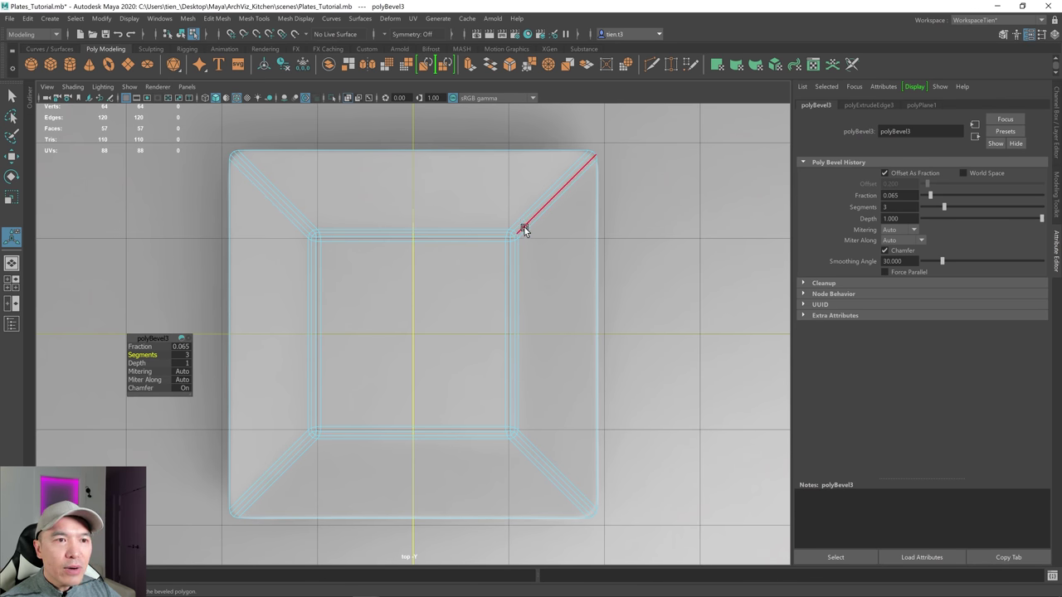
pyautogui.press('space')
pyautogui.press('space')
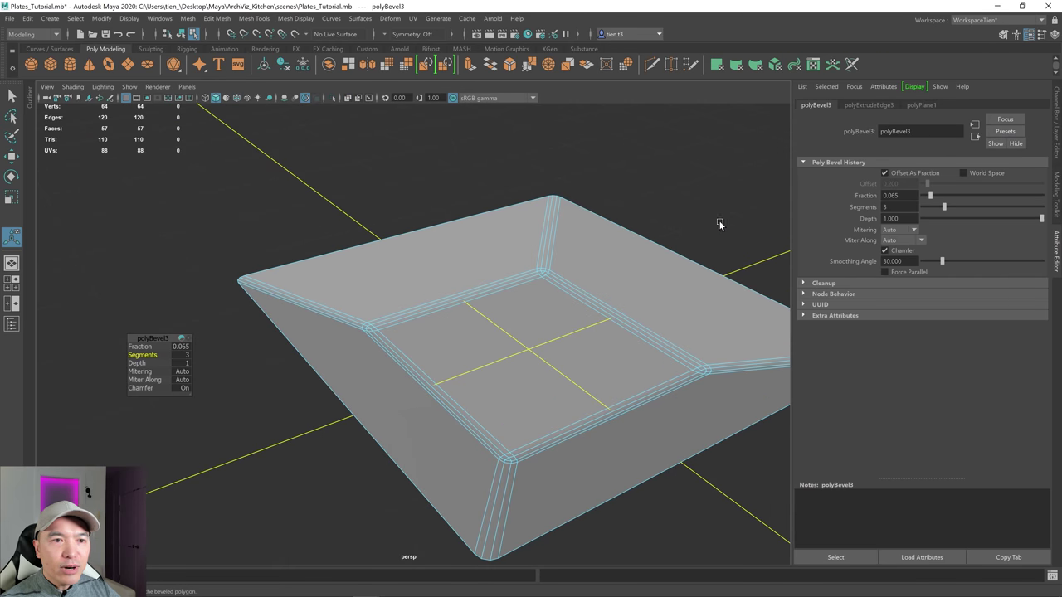
pyautogui.scroll(-2, 587, 329)
pyautogui.keyDown('alt'); pyautogui.moveTo(587, 330); pyautogui.dragTo(574, 311); pyautogui.keyUp('alt')
pyautogui.scroll(-4, 508, 324)
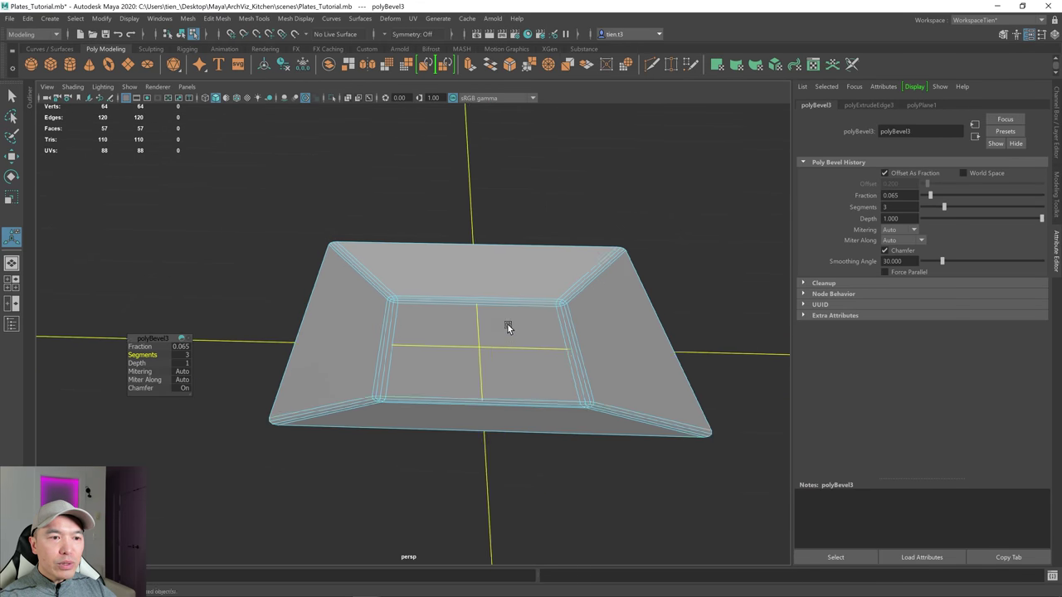
# - Return the plate to object mode and extrude its whole surface
pyautogui.rightClick(419, 260)
pyautogui.moveTo(419, 260); pyautogui.dragTo(550, 195, button='right')
pyautogui.keyDown('alt'); pyautogui.moveTo(510, 349); pyautogui.dragTo(550, 334); pyautogui.keyUp('alt')
pyautogui.keyDown('shift'); pyautogui.rightClick(522, 298); pyautogui.keyUp('shift')
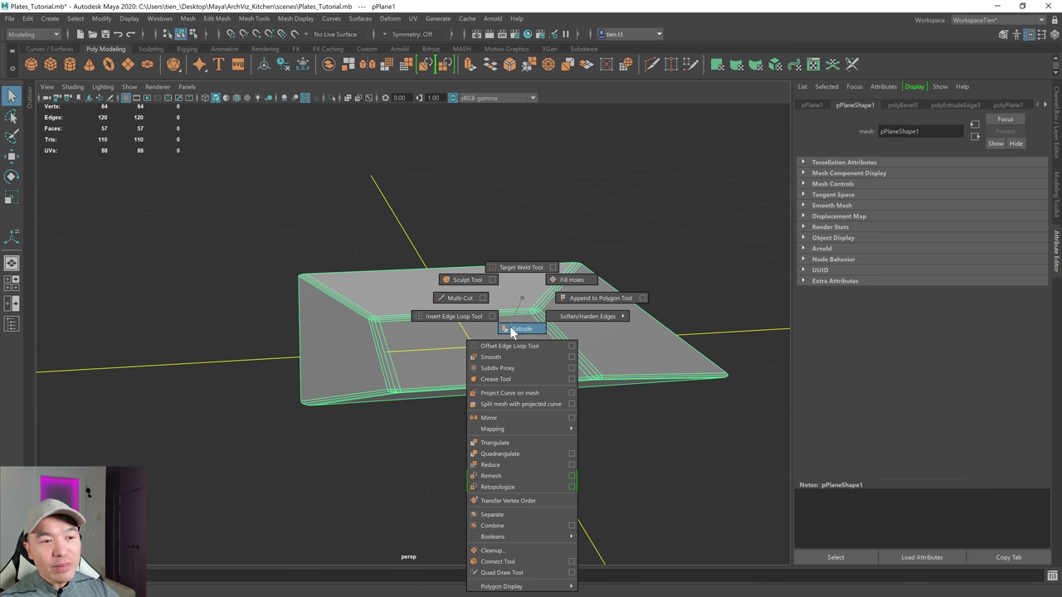
pyautogui.click(509, 326)
pyautogui.scroll(2, 510, 327)
pyautogui.keyDown('alt'); pyautogui.moveTo(509, 329); pyautogui.dragTo(498, 326); pyautogui.keyUp('alt')
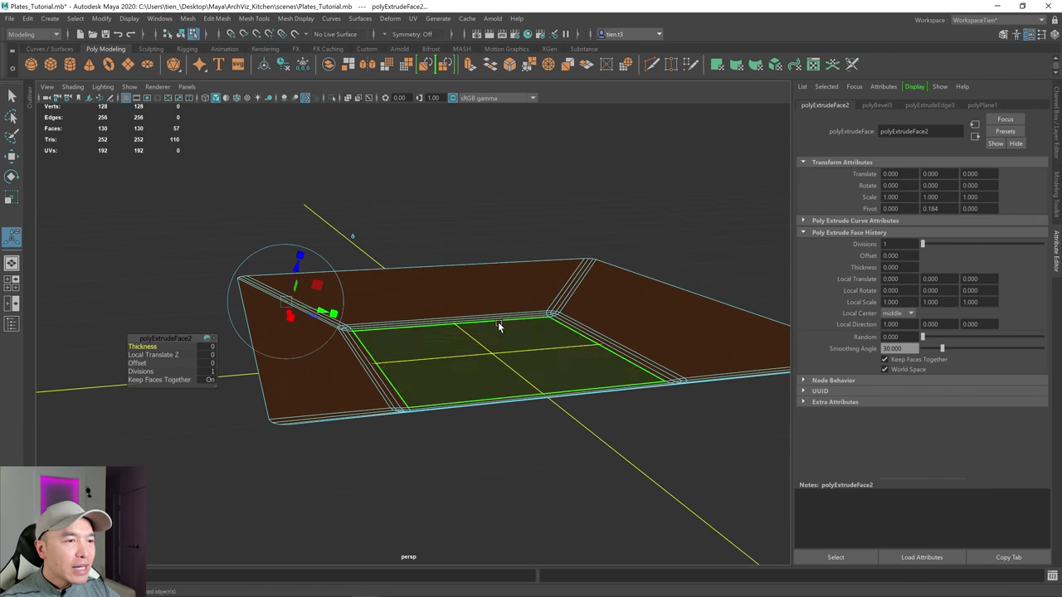
# - Try an extrusion thickness of 0.081 on the plate, then undo that thickness
pyautogui.moveTo(141, 345); pyautogui.dragTo(163, 356)
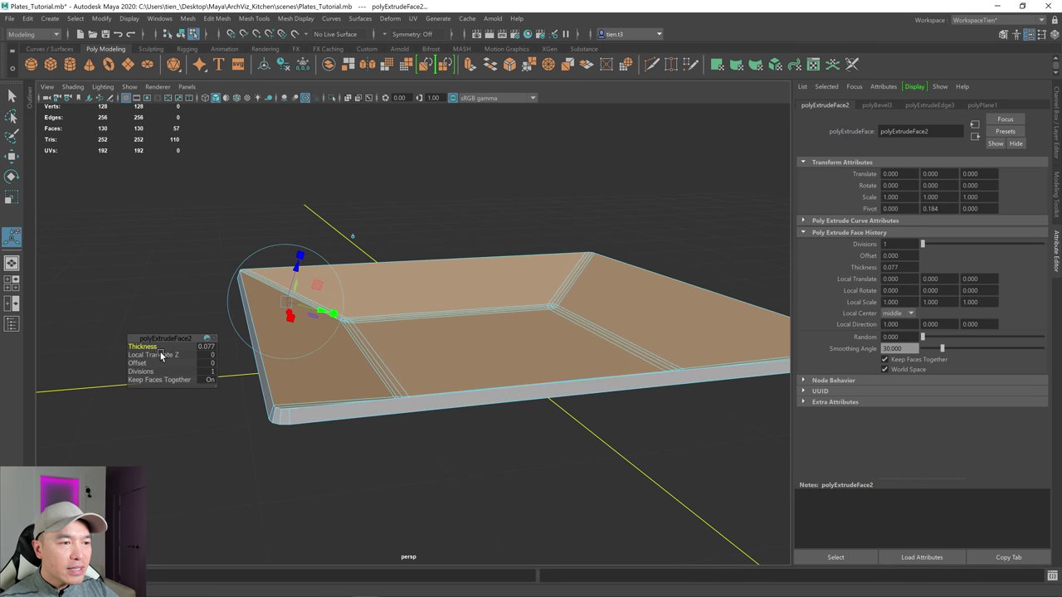
pyautogui.scroll(3, 303, 414)
pyautogui.keyDown('alt'); pyautogui.moveTo(304, 415); pyautogui.dragTo(439, 413, button='middle'); pyautogui.keyUp('alt')
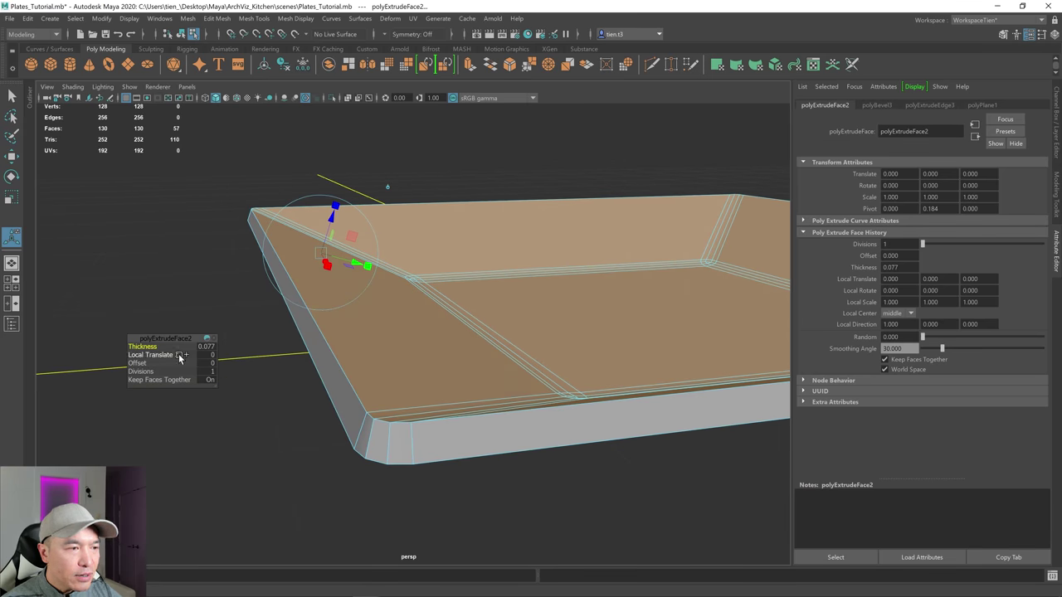
pyautogui.moveTo(156, 348)
pyautogui.mouseDown()
pyautogui.moveTo(237, 347)
pyautogui.moveTo(155, 355)
pyautogui.mouseUp()
pyautogui.keyDown('alt'); pyautogui.moveTo(531, 368); pyautogui.dragTo(482, 386); pyautogui.keyUp('alt')
pyautogui.keyDown('alt'); pyautogui.moveTo(572, 268); pyautogui.dragTo(576, 280); pyautogui.keyUp('alt')
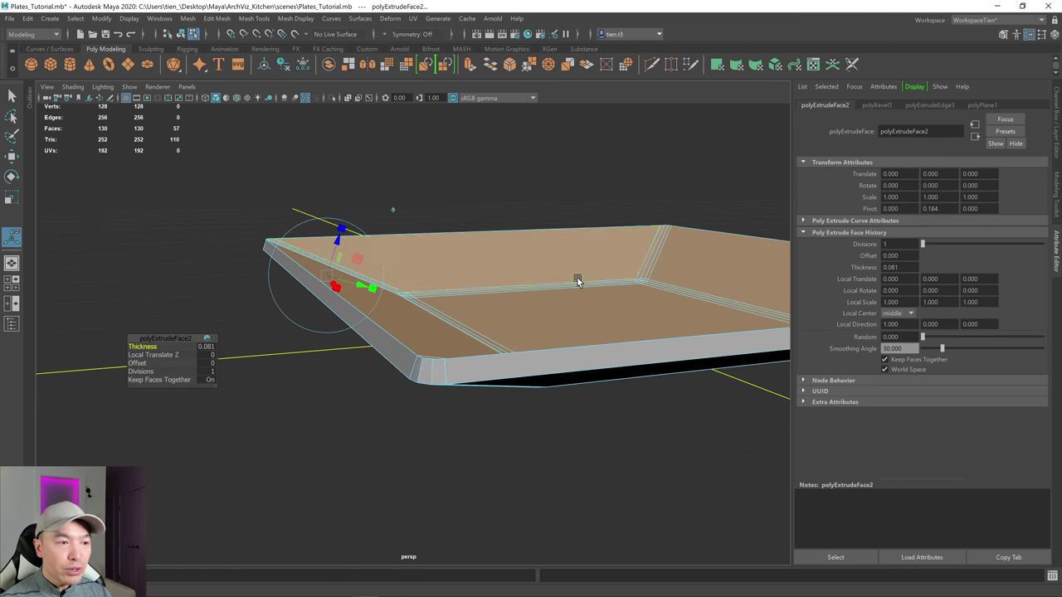
pyautogui.hotkey('ctrl', 'z')
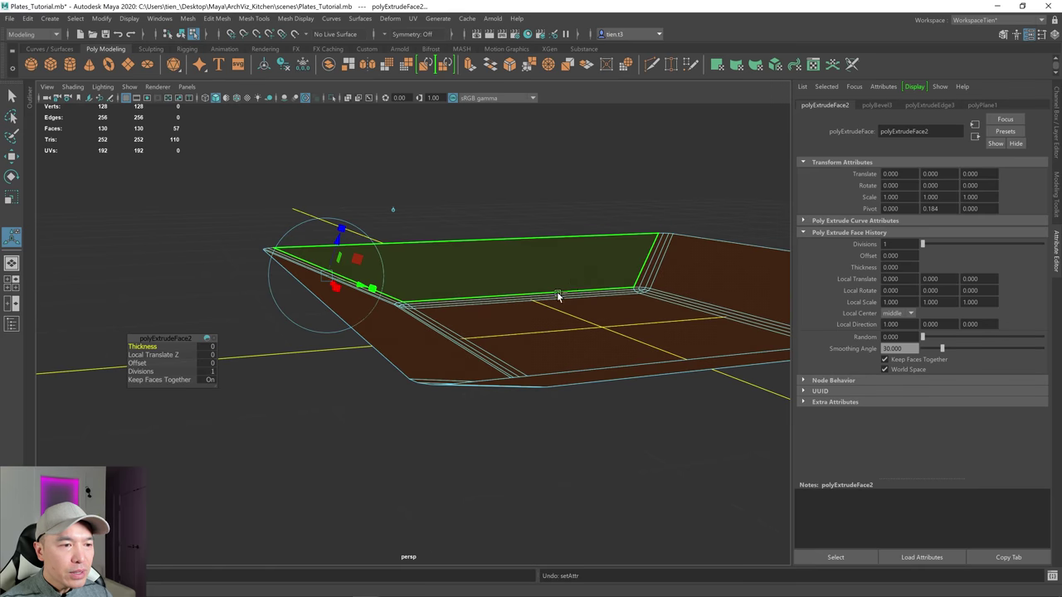
# - Move the extruded faces straight up to give the plate an even thickness with a vertical rim
pyautogui.keyDown('alt'); pyautogui.moveTo(531, 306); pyautogui.dragTo(490, 325); pyautogui.keyUp('alt')
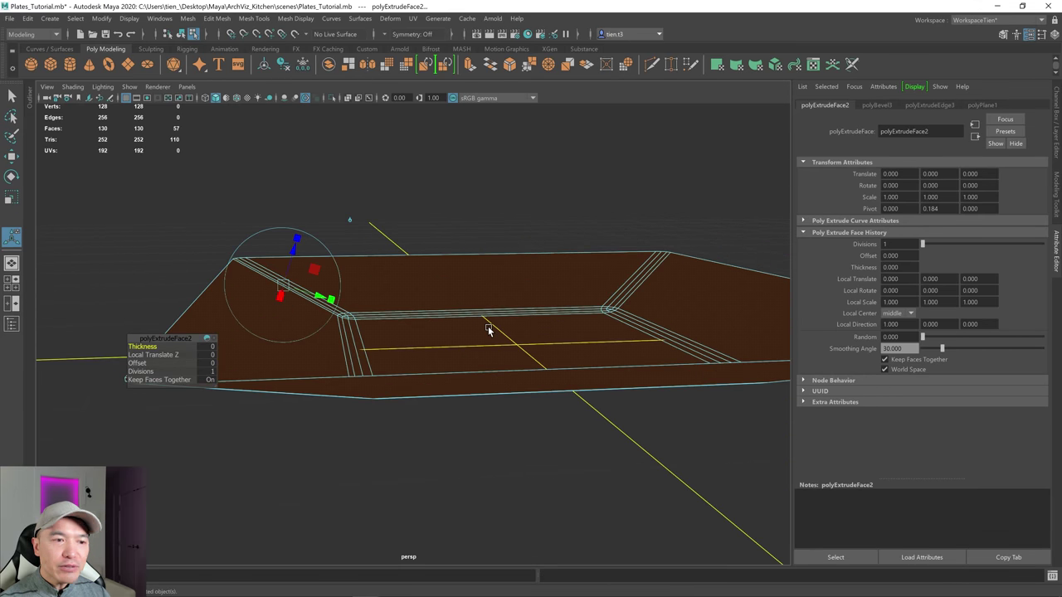
pyautogui.click(501, 322)
pyautogui.press('F8')
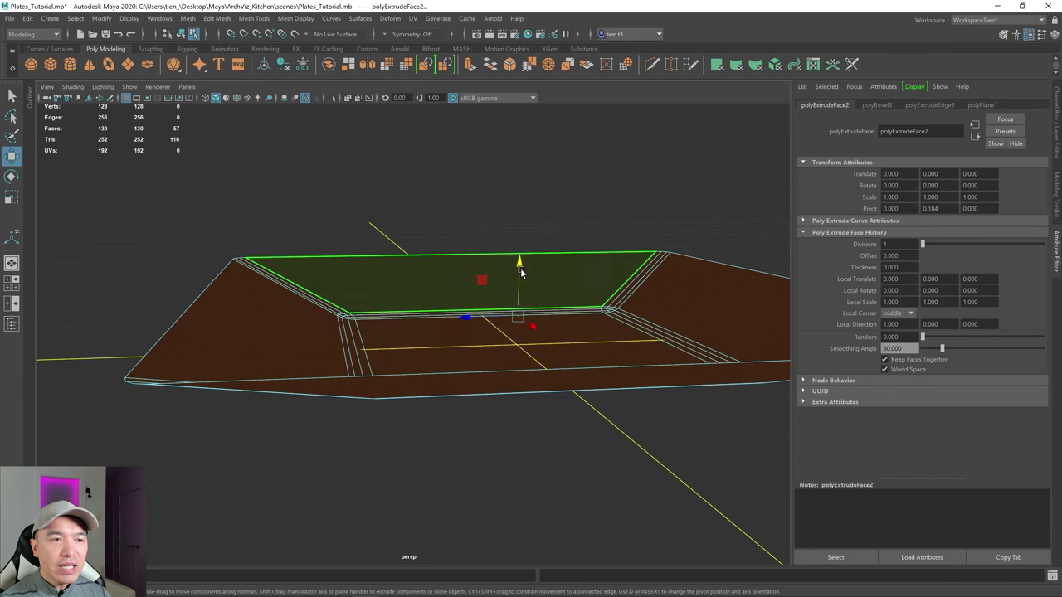
pyautogui.press('w')
pyautogui.moveTo(518, 253); pyautogui.dragTo(469, 313)
pyautogui.scroll(-5, 523, 253)
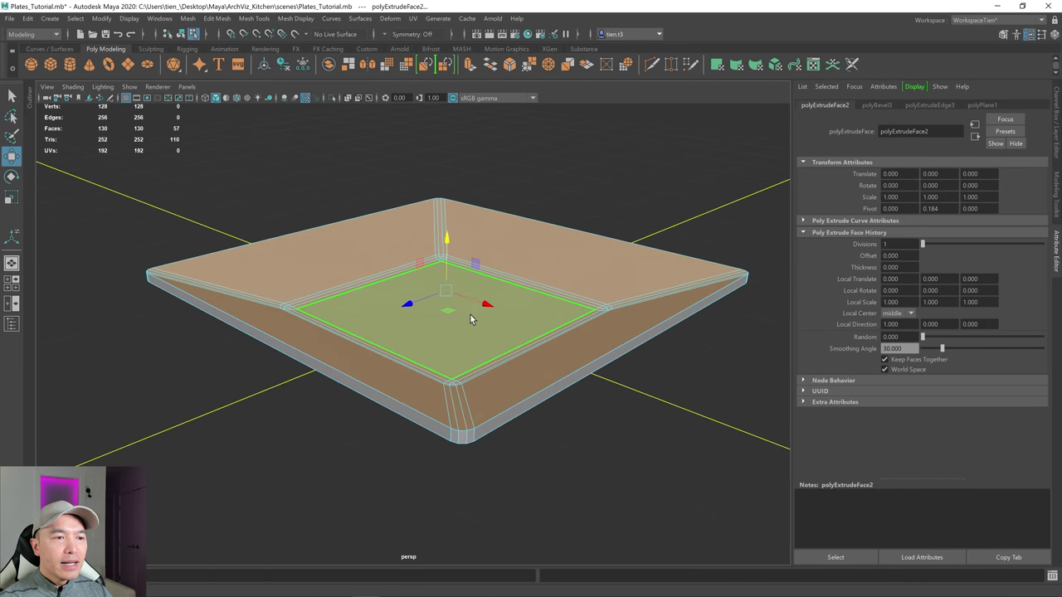
# - Return to object mode, deselect the plate and examine its thickened shape from several angles
pyautogui.press('q')
pyautogui.moveTo(469, 290); pyautogui.dragTo(525, 266, button='right')
pyautogui.click(622, 180)
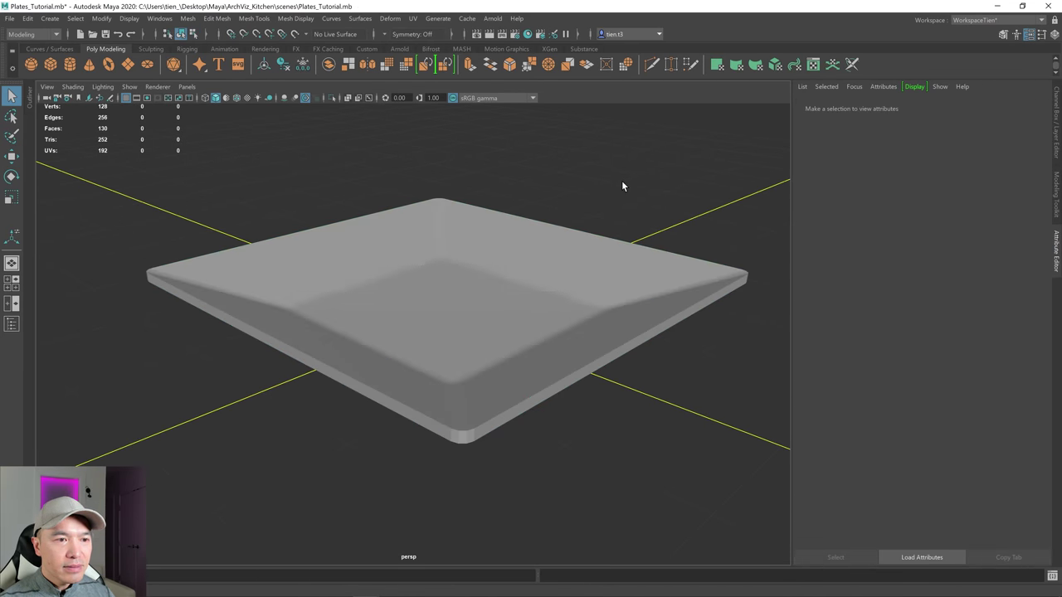
pyautogui.keyDown('alt'); pyautogui.moveTo(622, 180); pyautogui.dragTo(550, 246); pyautogui.keyUp('alt')
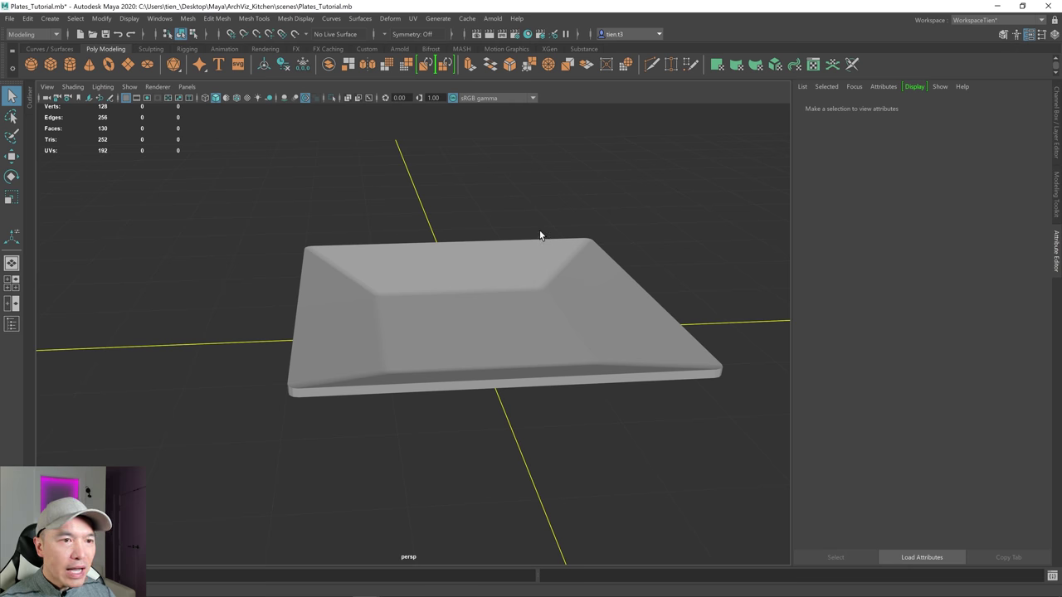
pyautogui.moveTo(553, 377)
pyautogui.keyDown('alt'); pyautogui.mouseDown()
pyautogui.moveTo(567, 385)
pyautogui.moveTo(556, 373)
pyautogui.mouseUp(); pyautogui.keyUp('alt')
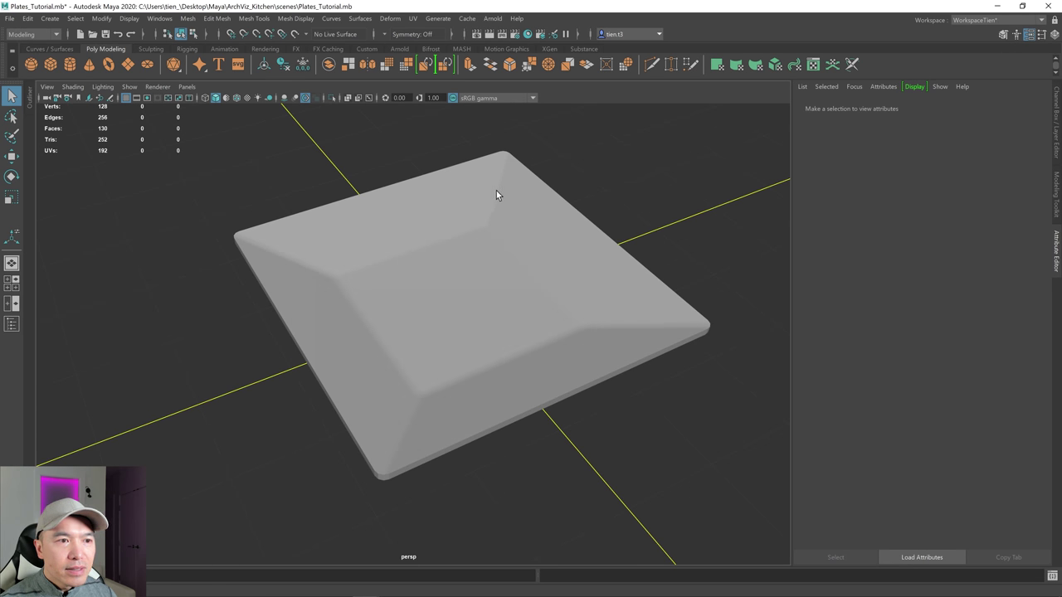
pyautogui.keyDown('alt'); pyautogui.moveTo(502, 235); pyautogui.dragTo(538, 241); pyautogui.keyUp('alt')
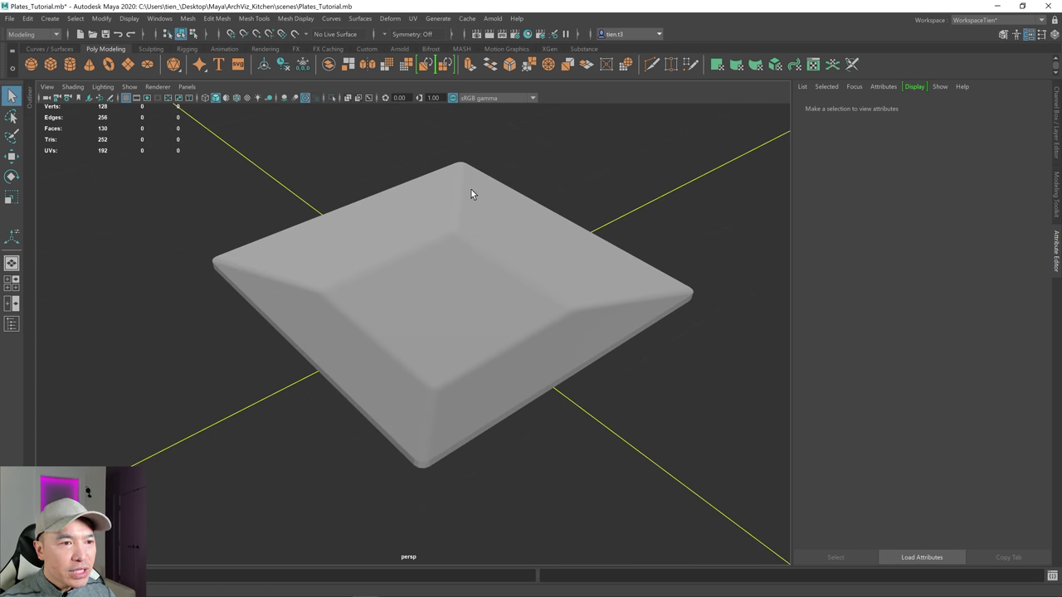
pyautogui.keyDown('alt'); pyautogui.moveTo(471, 189); pyautogui.dragTo(383, 255); pyautogui.keyUp('alt')
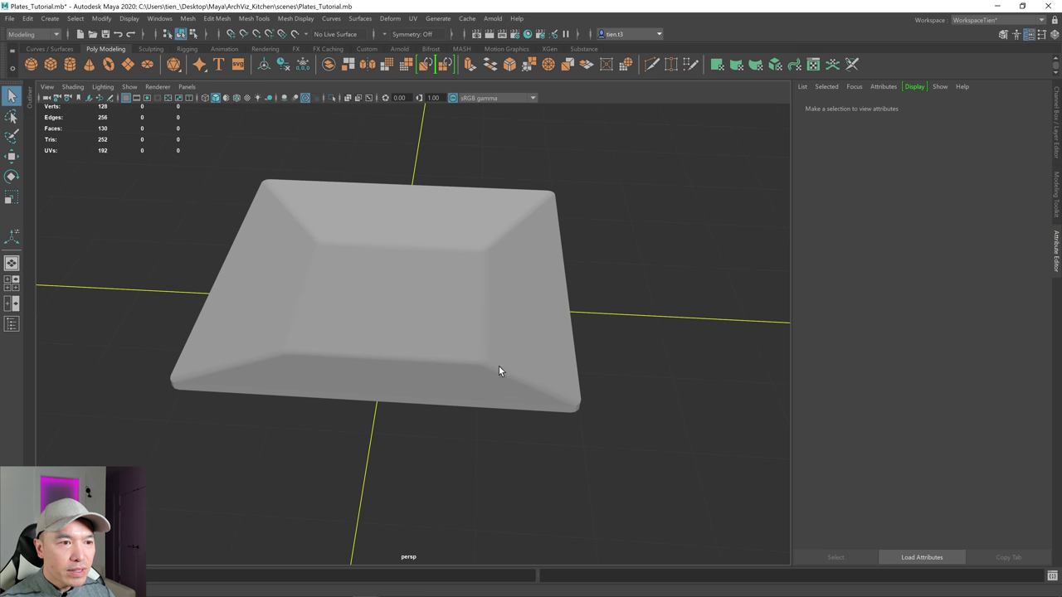
pyautogui.keyDown('alt'); pyautogui.moveTo(505, 394); pyautogui.dragTo(461, 393); pyautogui.keyUp('alt')
# - Select the upper and lower edge loops around the plate's outer rim and bevel them
pyautogui.click(551, 332)
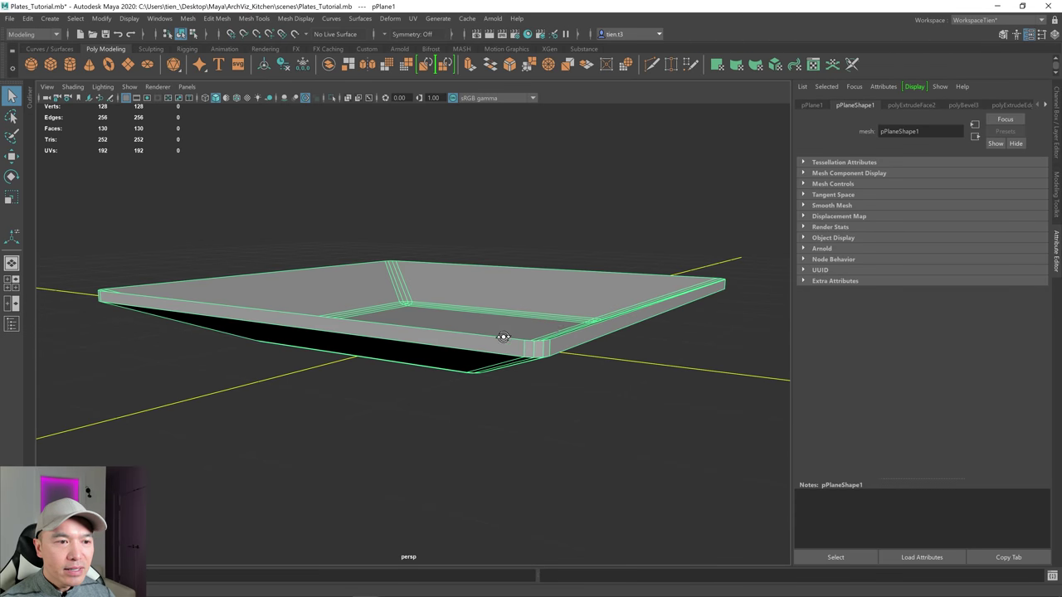
pyautogui.keyDown('alt'); pyautogui.moveTo(498, 340); pyautogui.dragTo(511, 336); pyautogui.keyUp('alt')
pyautogui.moveTo(513, 290); pyautogui.dragTo(514, 260, button='right')
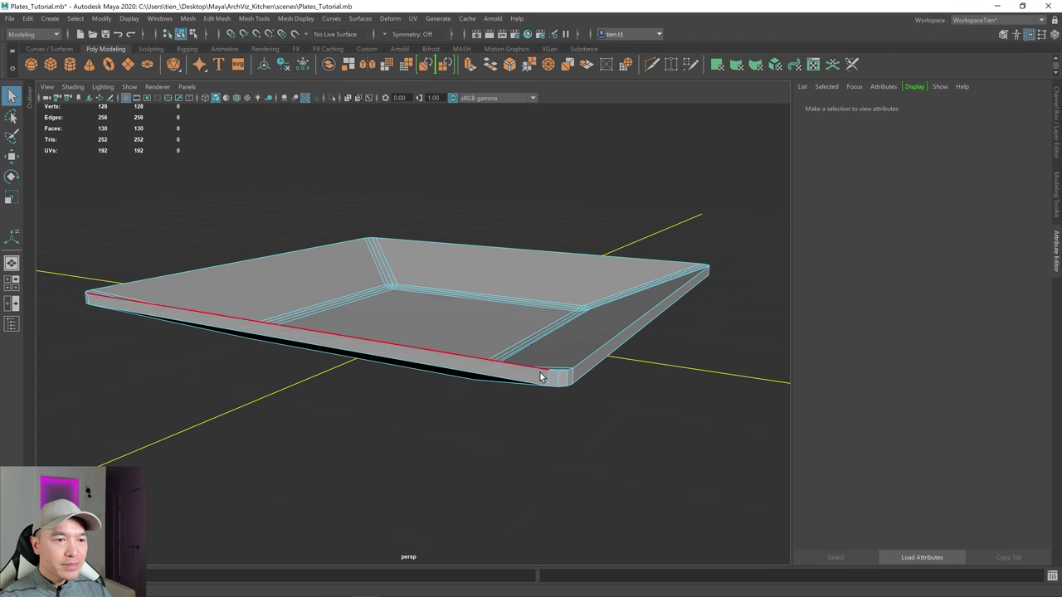
pyautogui.keyDown('alt'); pyautogui.moveTo(540, 374); pyautogui.dragTo(527, 410); pyautogui.keyUp('alt')
pyautogui.doubleClick(534, 392)
pyautogui.keyDown('shift'); pyautogui.doubleClick(364, 406); pyautogui.keyUp('shift')
pyautogui.keyDown('alt'); pyautogui.moveTo(578, 373); pyautogui.dragTo(498, 366); pyautogui.keyUp('alt')
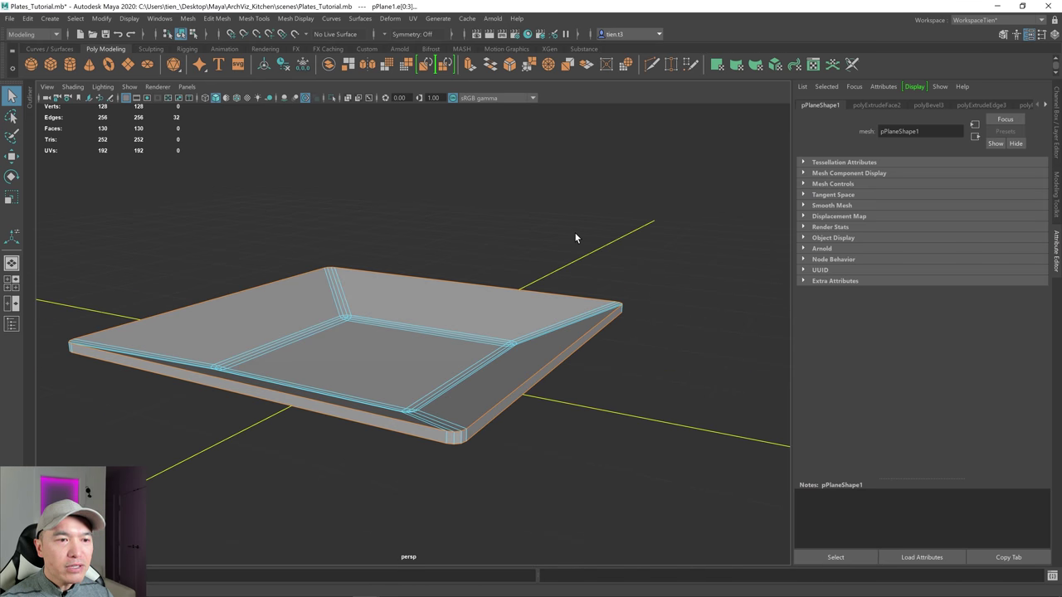
pyautogui.keyDown('shift'); pyautogui.moveTo(575, 233); pyautogui.dragTo(625, 233, button='right'); pyautogui.keyUp('shift')
# - Set the rim bevel's fraction to 0.669 and check the rounded rim in object mode
pyautogui.scroll(3, 498, 308)
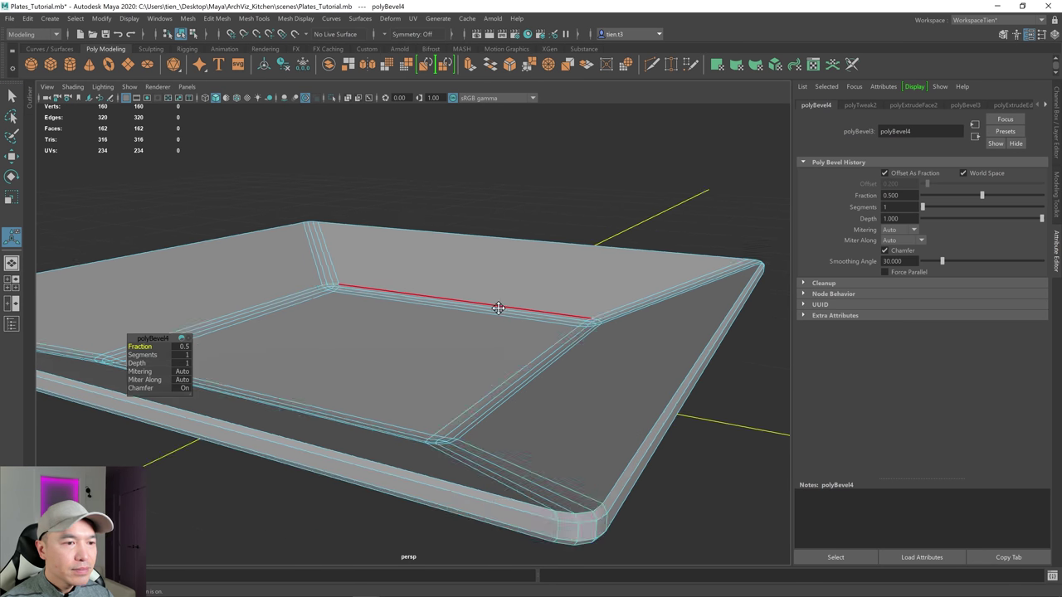
pyautogui.keyDown('alt'); pyautogui.moveTo(498, 308); pyautogui.dragTo(564, 238); pyautogui.keyUp('alt')
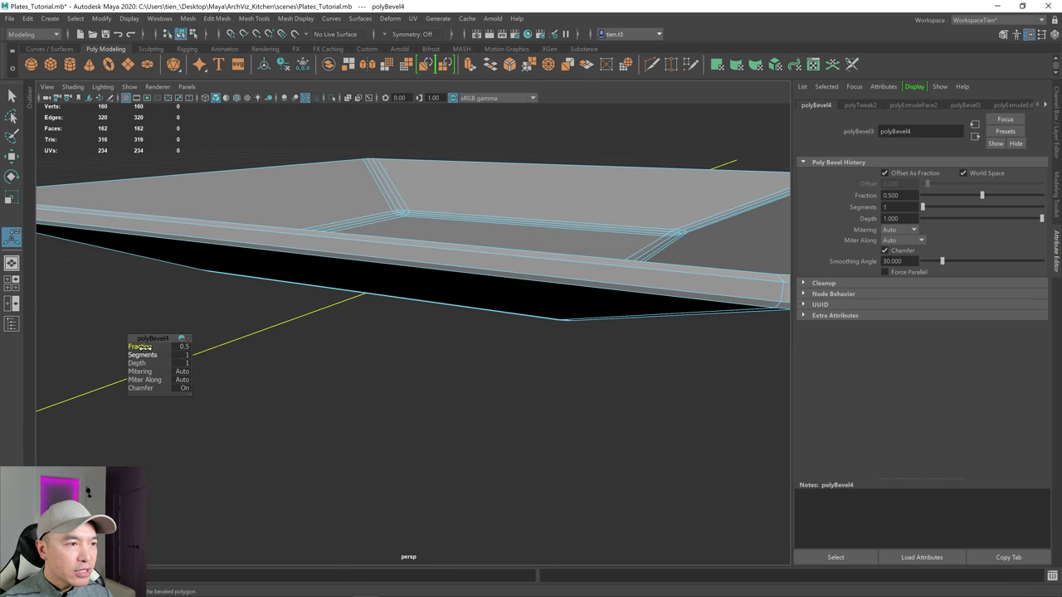
pyautogui.moveTo(144, 345); pyautogui.dragTo(180, 346)
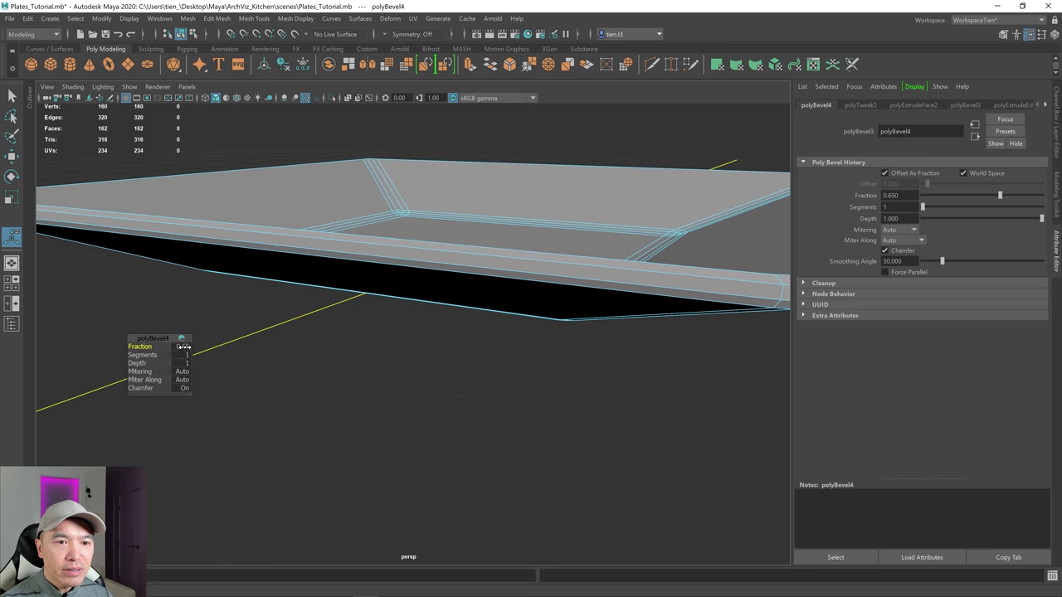
pyautogui.scroll(-4, 432, 308)
pyautogui.keyDown('alt'); pyautogui.moveTo(431, 307); pyautogui.dragTo(443, 329); pyautogui.keyUp('alt')
pyautogui.press('q')
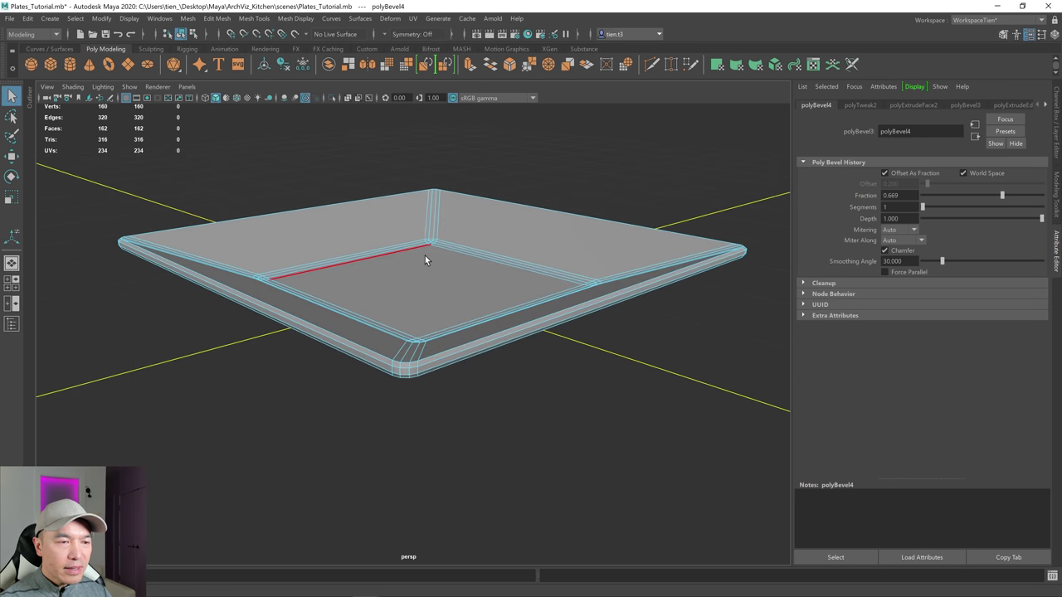
pyautogui.moveTo(425, 256); pyautogui.dragTo(493, 217, button='right')
pyautogui.keyDown('alt'); pyautogui.moveTo(534, 175); pyautogui.dragTo(534, 396); pyautogui.keyUp('alt')
pyautogui.scroll(3, 490, 374)
pyautogui.click(560, 404)
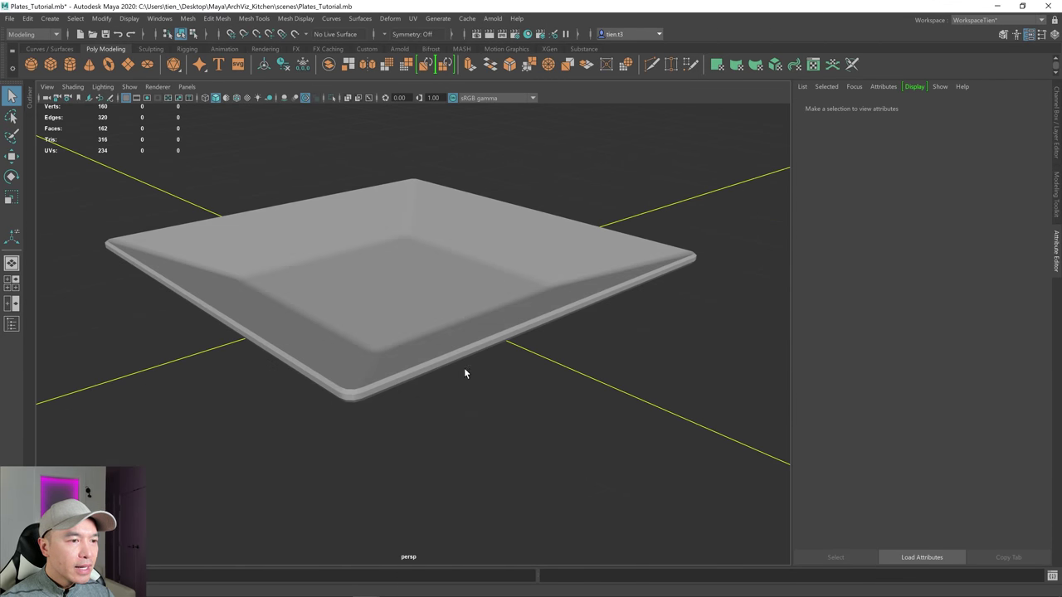
# - Soften all edges of the square plate and return it to object mode
pyautogui.keyDown('alt'); pyautogui.moveTo(465, 370); pyautogui.dragTo(411, 369); pyautogui.keyUp('alt')
pyautogui.click(346, 270)
pyautogui.moveTo(346, 271); pyautogui.dragTo(343, 206, button='right')
pyautogui.moveTo(176, 214); pyautogui.dragTo(606, 342)
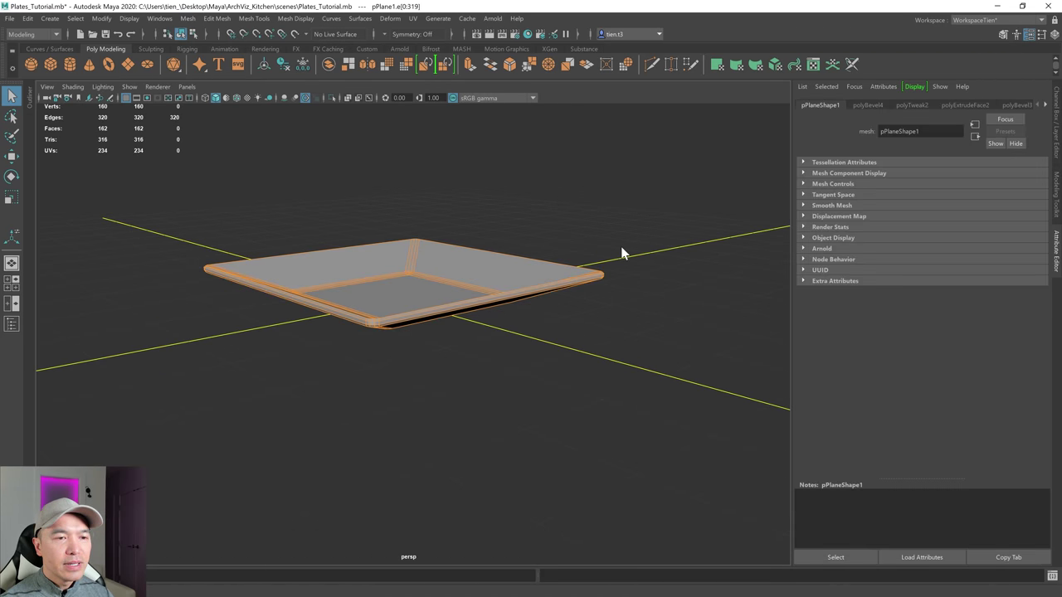
pyautogui.keyDown('shift'); pyautogui.moveTo(621, 249); pyautogui.dragTo(708, 253, button='right'); pyautogui.keyUp('shift')
pyautogui.scroll(2, 664, 258)
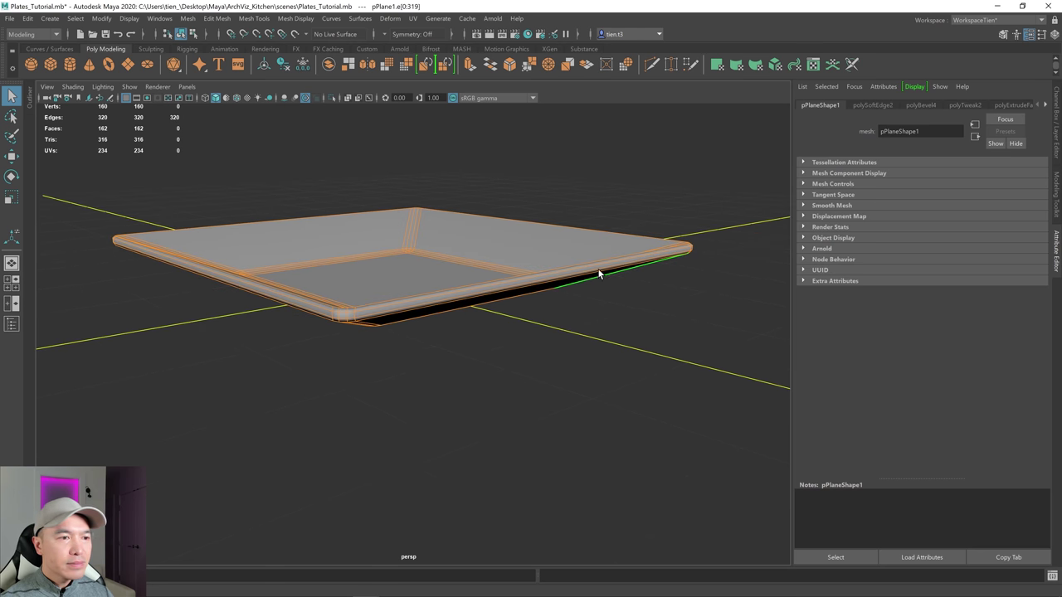
pyautogui.moveTo(486, 264); pyautogui.dragTo(607, 200, button='right')
pyautogui.click(603, 224)
pyautogui.keyDown('alt'); pyautogui.moveTo(603, 223); pyautogui.dragTo(688, 237); pyautogui.keyUp('alt')
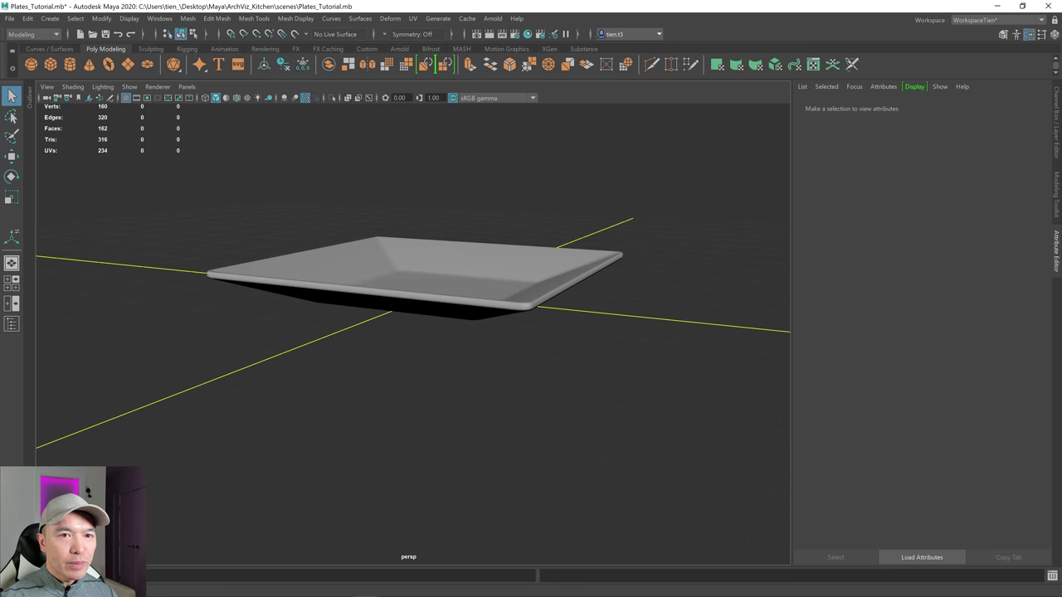
# - Hide the attribute editor and move the square plate along the X axis away from the origin
pyautogui.click(1056, 247)
pyautogui.scroll(-5, 823, 288)
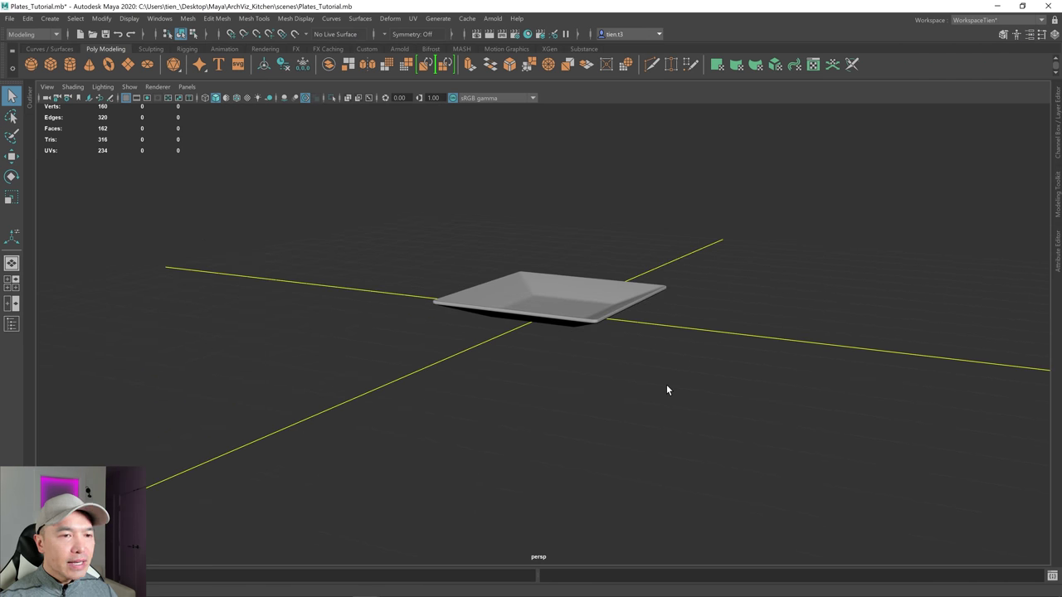
pyautogui.keyDown('alt'); pyautogui.moveTo(648, 391); pyautogui.dragTo(757, 334, button='middle'); pyautogui.keyUp('alt')
pyautogui.keyDown('alt'); pyautogui.moveTo(765, 336); pyautogui.dragTo(687, 348); pyautogui.keyUp('alt')
pyautogui.click(690, 311)
pyautogui.press('w')
pyautogui.moveTo(741, 305); pyautogui.dragTo(921, 278)
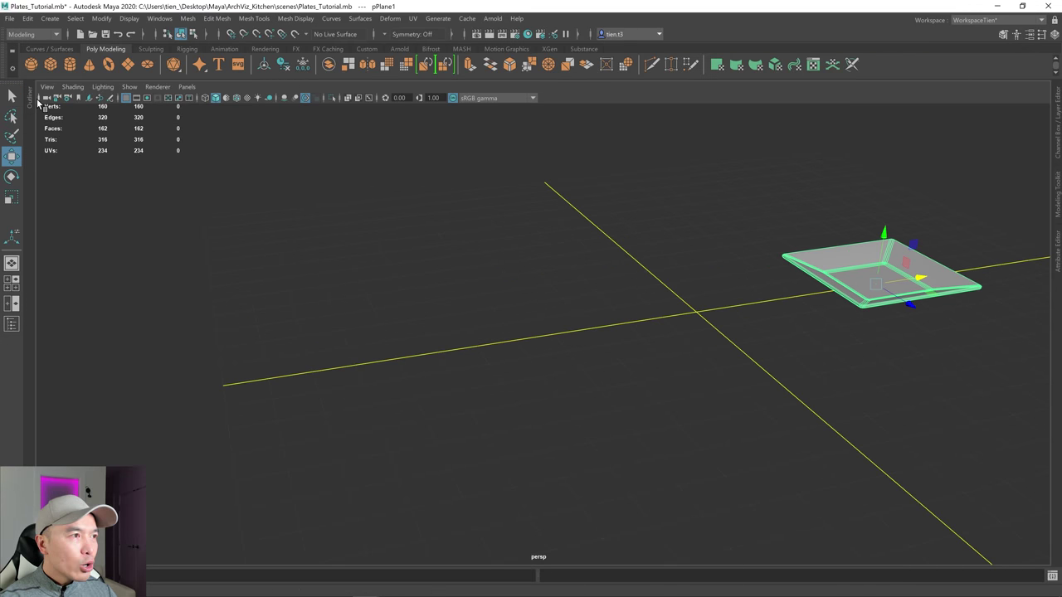
# - Rename pPlane1 as Plate_Square in the Outliner and deselect it
pyautogui.hotkey('shift', 'o')
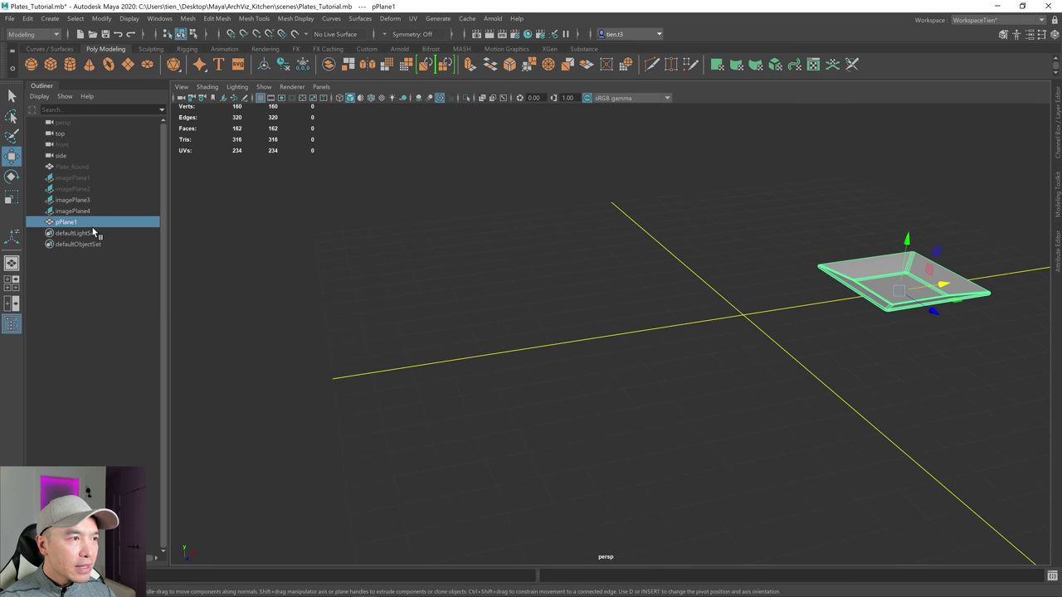
pyautogui.doubleClick(68, 223)
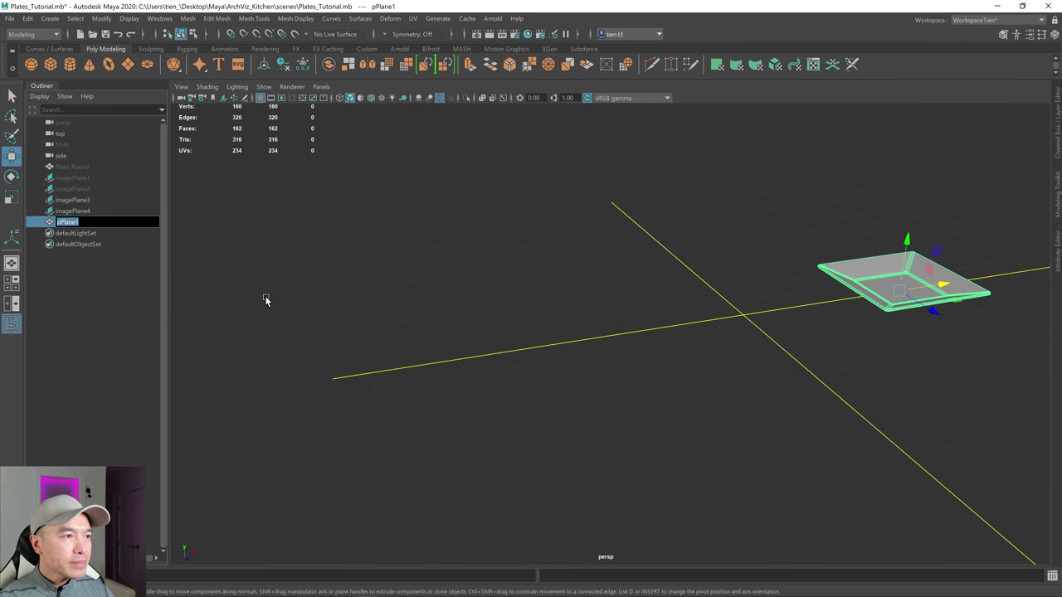
pyautogui.write('Plate_Square')
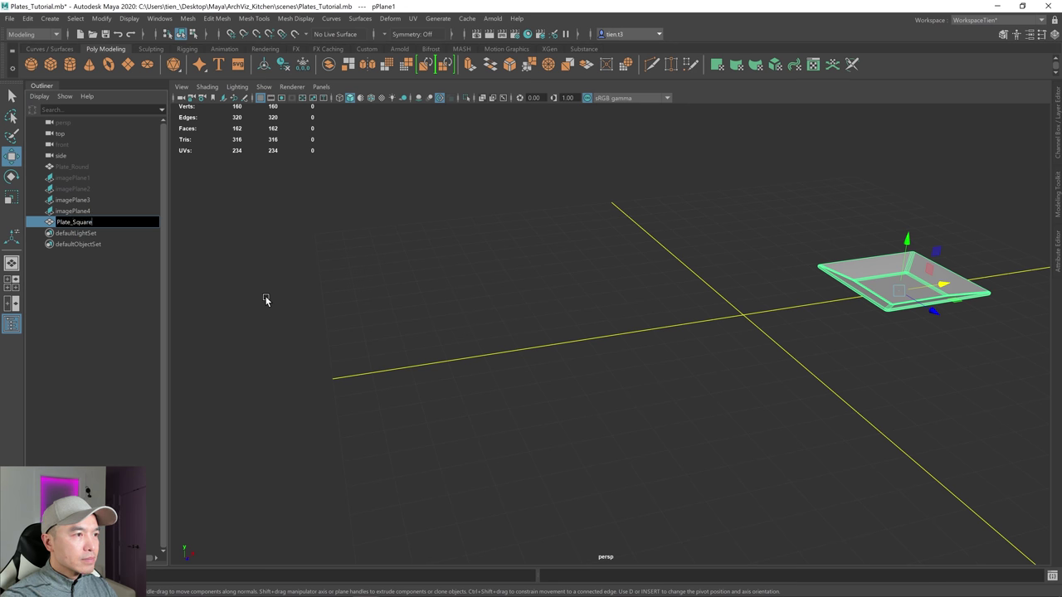
pyautogui.press('Return')
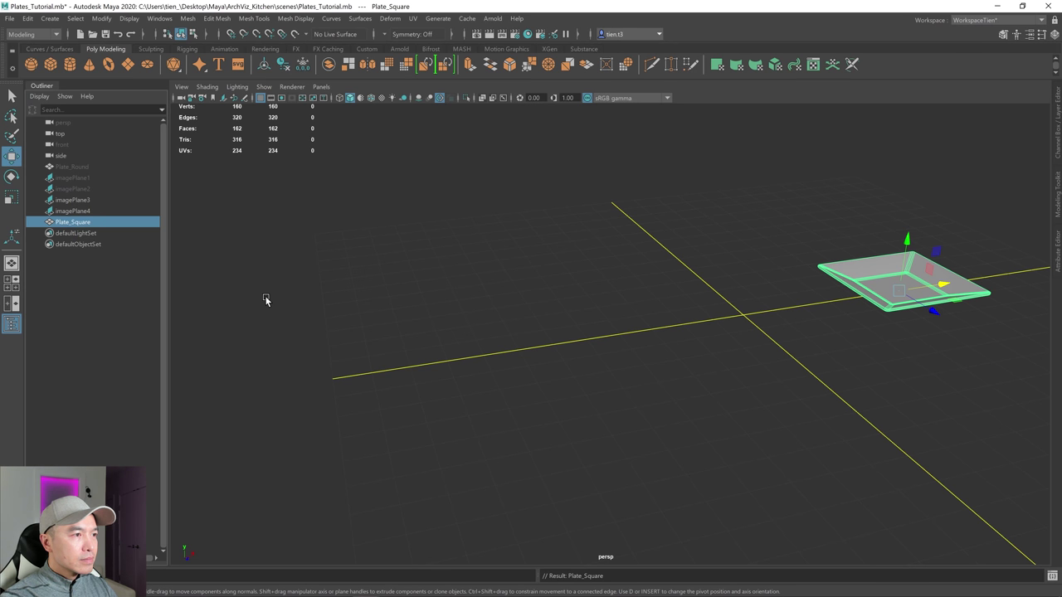
pyautogui.click(571, 287)
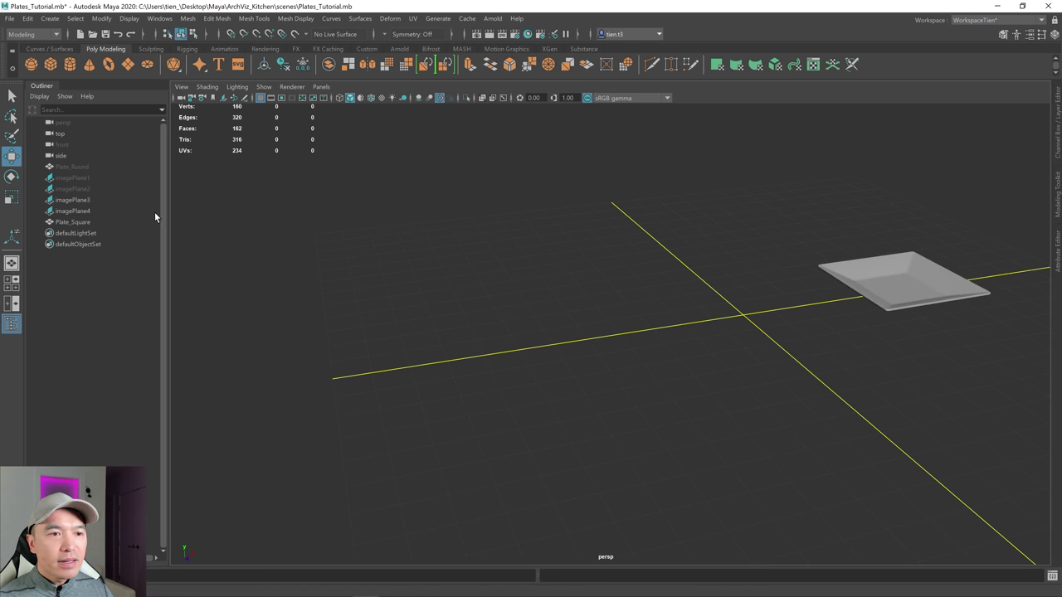
# - Unhide Plate_Round, close the Outliner and view the round and square plates side by side
pyautogui.click(72, 167)
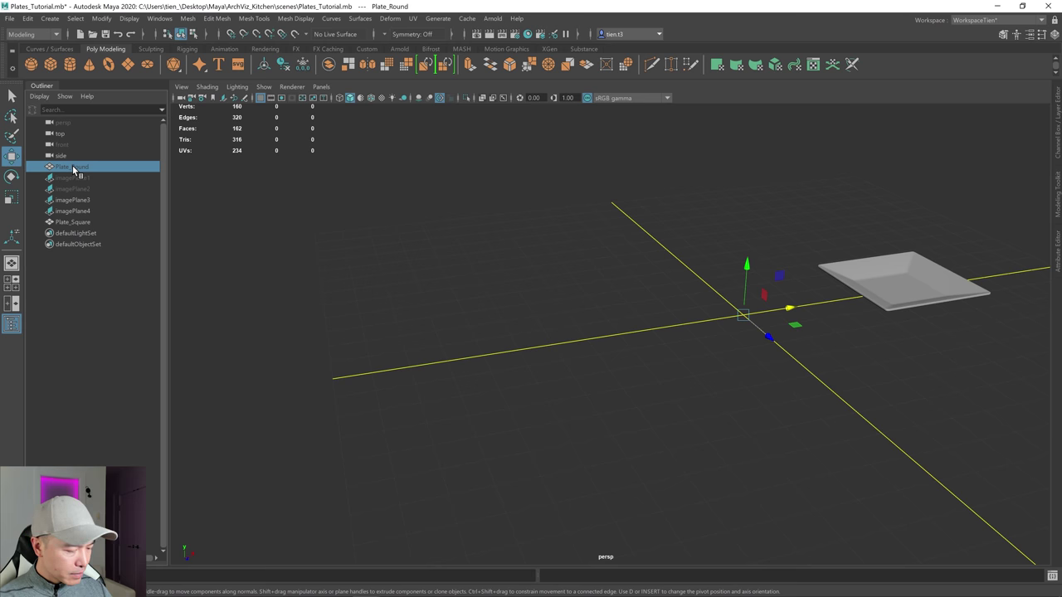
pyautogui.press('h')
pyautogui.scroll(8, 809, 278)
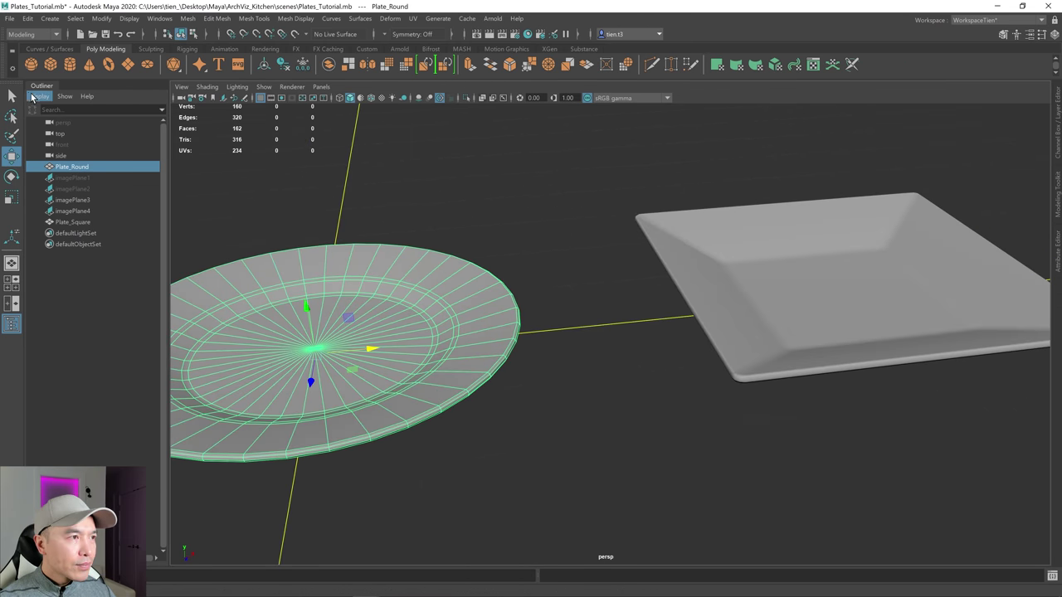
pyautogui.click(48, 93)
pyautogui.keyDown('alt'); pyautogui.moveTo(315, 250); pyautogui.dragTo(647, 301); pyautogui.keyUp('alt')
pyautogui.press('3')
pyautogui.click(635, 324)
pyautogui.scroll(3, 640, 384)
pyautogui.scroll(-3, 641, 384)
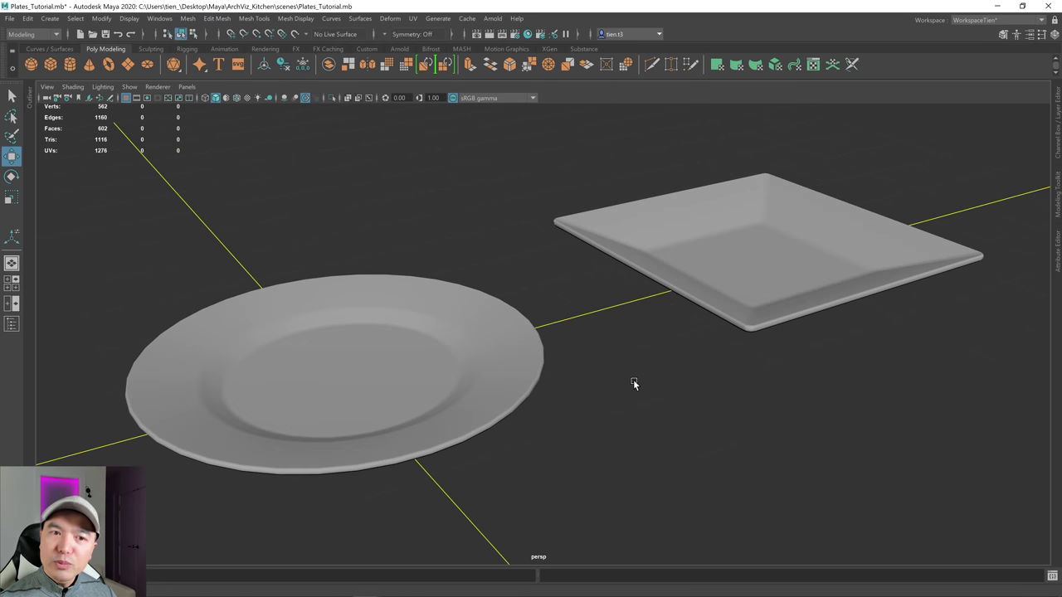
# - Inspect both plates from several angles and select the round plate to examine its wireframe and polygon counts
pyautogui.scroll(2, 609, 373)
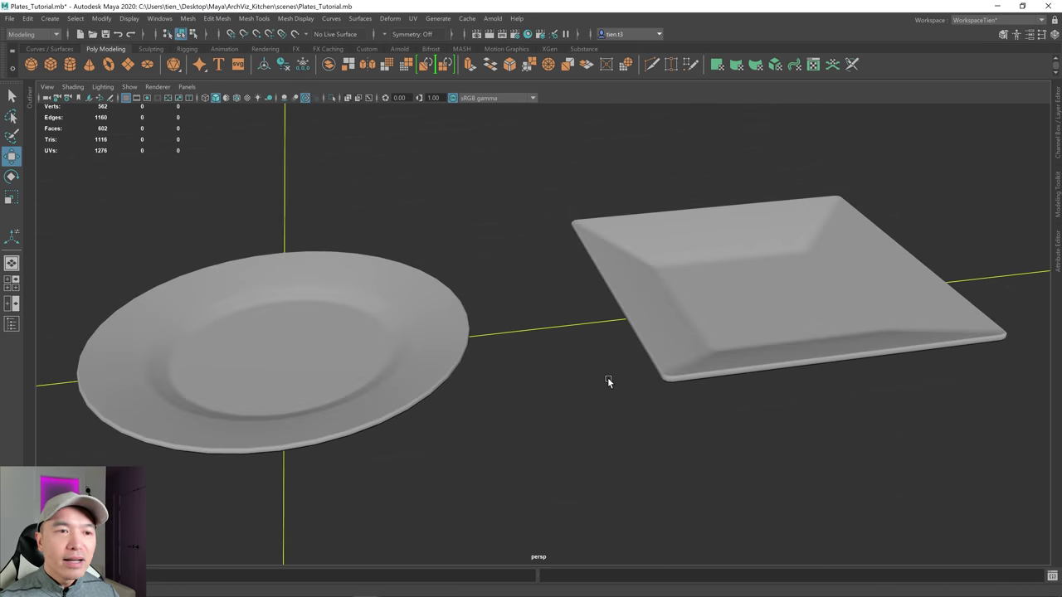
pyautogui.scroll(2, 614, 377)
pyautogui.scroll(-2, 658, 350)
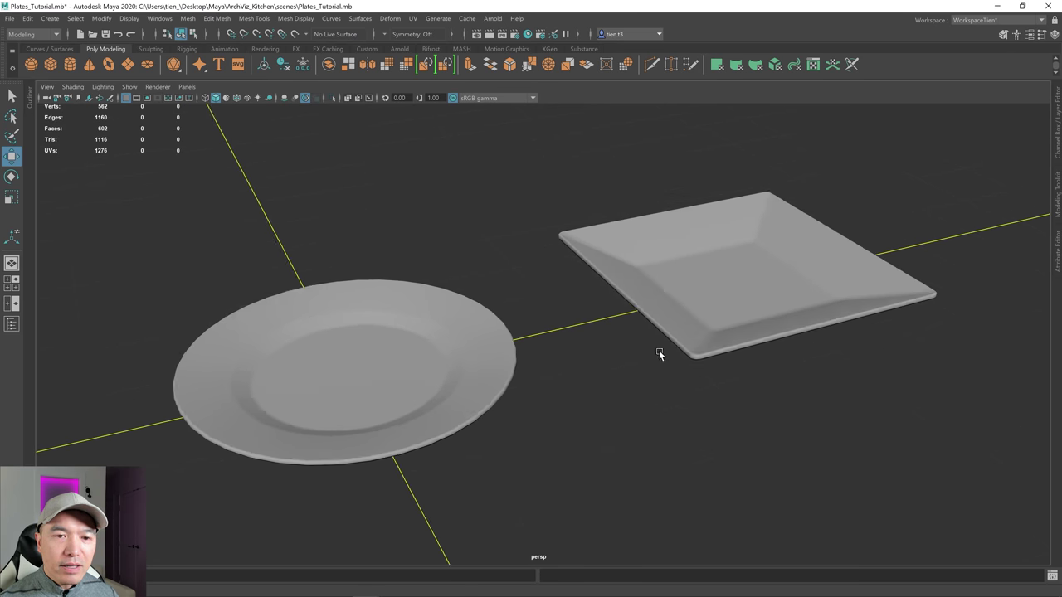
pyautogui.keyDown('alt'); pyautogui.moveTo(756, 292); pyautogui.dragTo(697, 295); pyautogui.keyUp('alt')
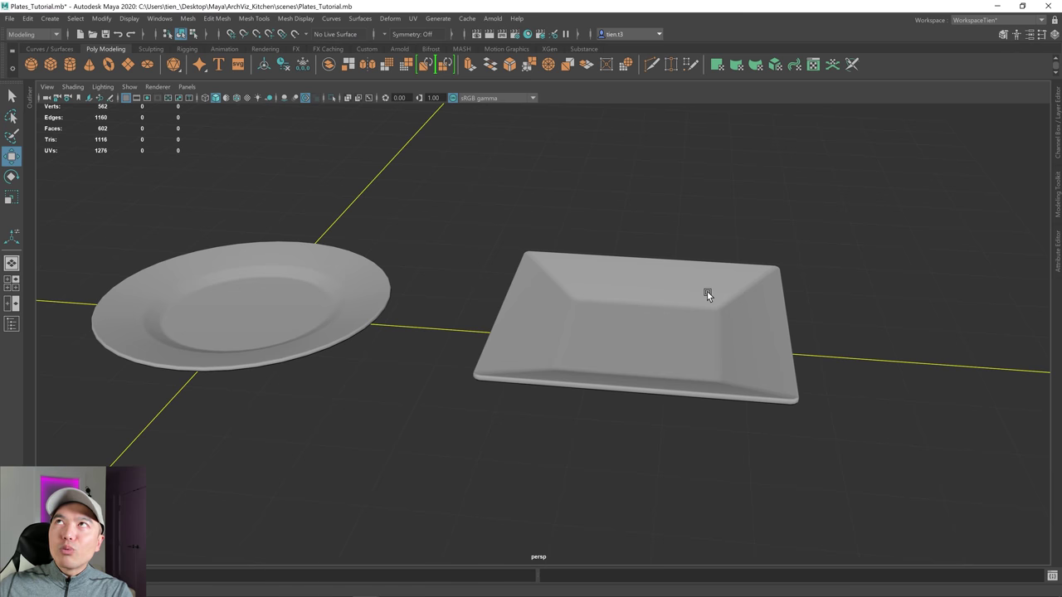
pyautogui.keyDown('alt'); pyautogui.moveTo(420, 407); pyautogui.dragTo(582, 393); pyautogui.keyUp('alt')
pyautogui.scroll(2, 582, 393)
pyautogui.click(494, 347)
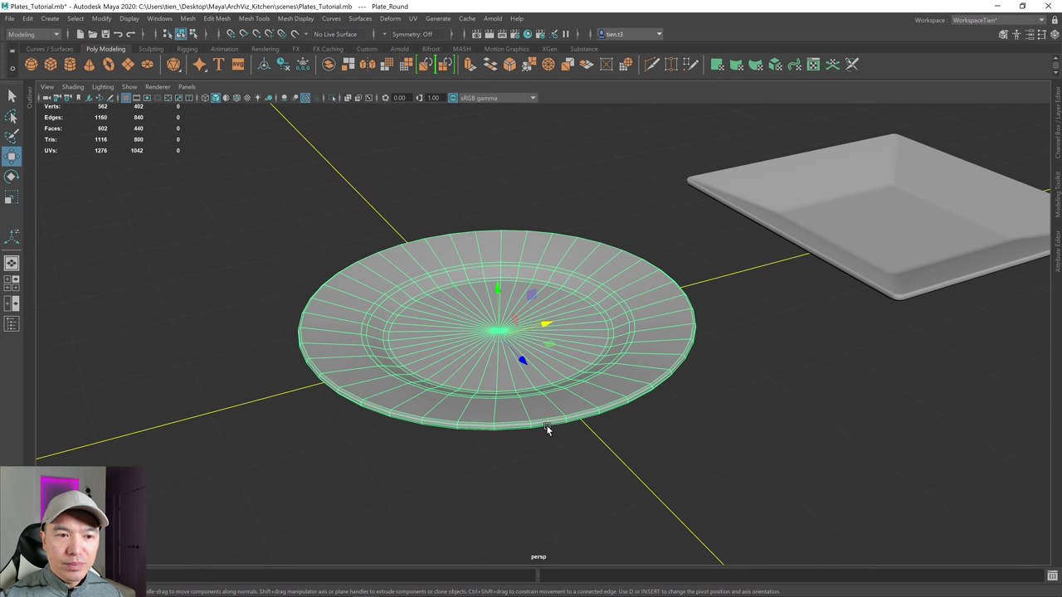
pyautogui.keyDown('alt'); pyautogui.moveTo(415, 431); pyautogui.dragTo(581, 426); pyautogui.keyUp('alt')
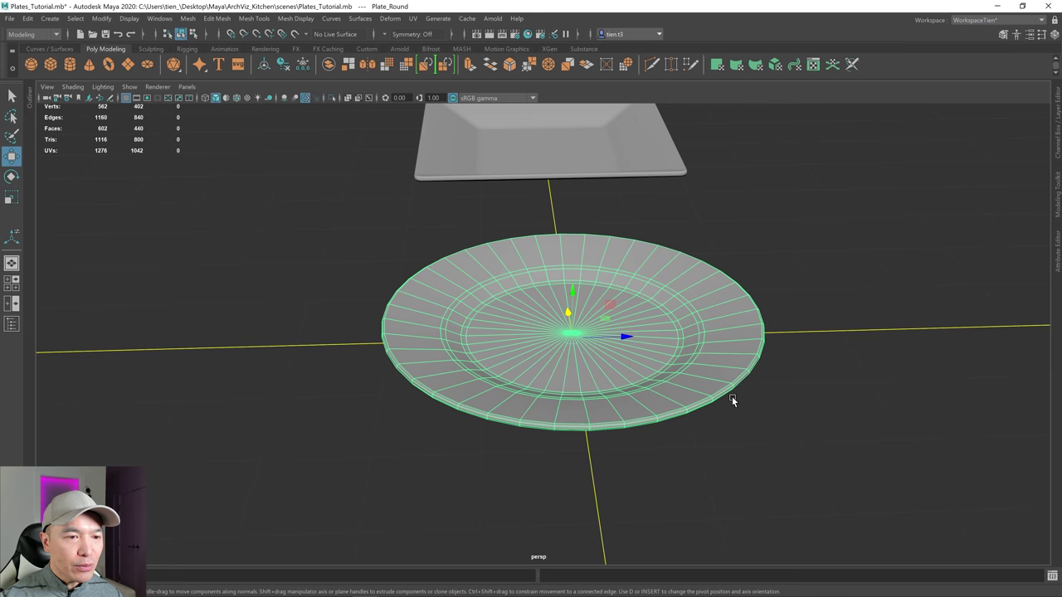
pyautogui.keyDown('alt'); pyautogui.moveTo(732, 399); pyautogui.dragTo(576, 346); pyautogui.keyUp('alt')
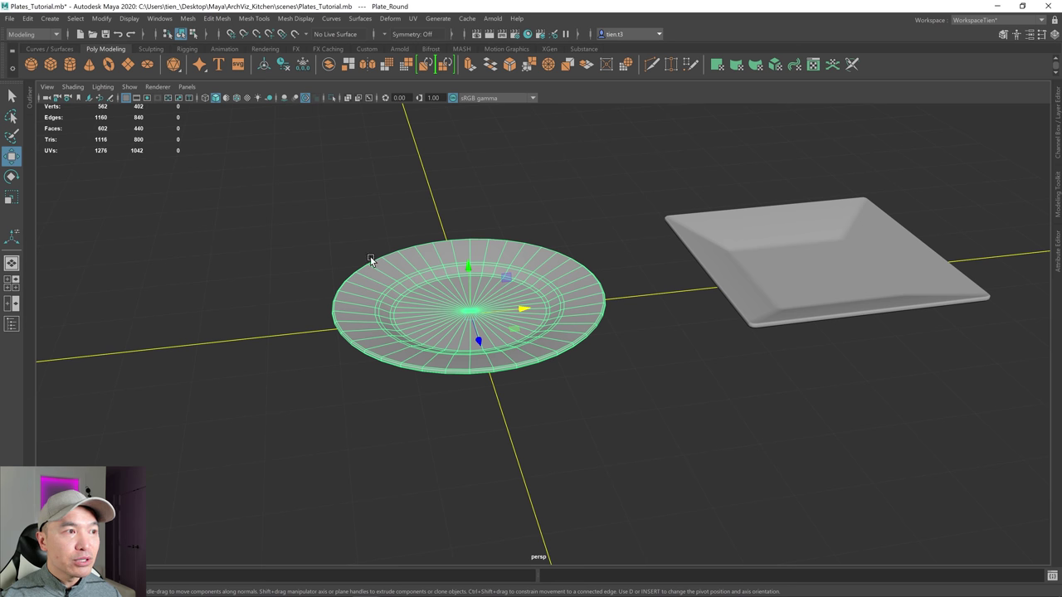
# - Select the square plate to examine its polygon counts and beveled edges, with the Select tool active instead of the move manipulator
pyautogui.click(761, 263)
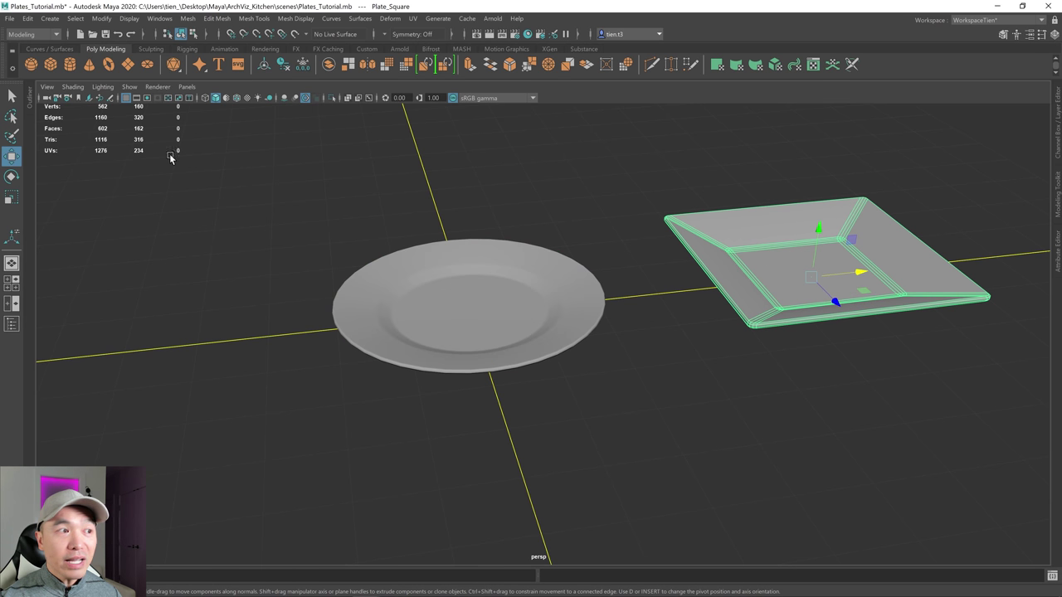
pyautogui.keyDown('alt'); pyautogui.moveTo(282, 213); pyautogui.dragTo(808, 255, button='right'); pyautogui.keyUp('alt')
pyautogui.press('q')
pyautogui.keyDown('alt'); pyautogui.moveTo(743, 301); pyautogui.dragTo(677, 296, button='right'); pyautogui.keyUp('alt')
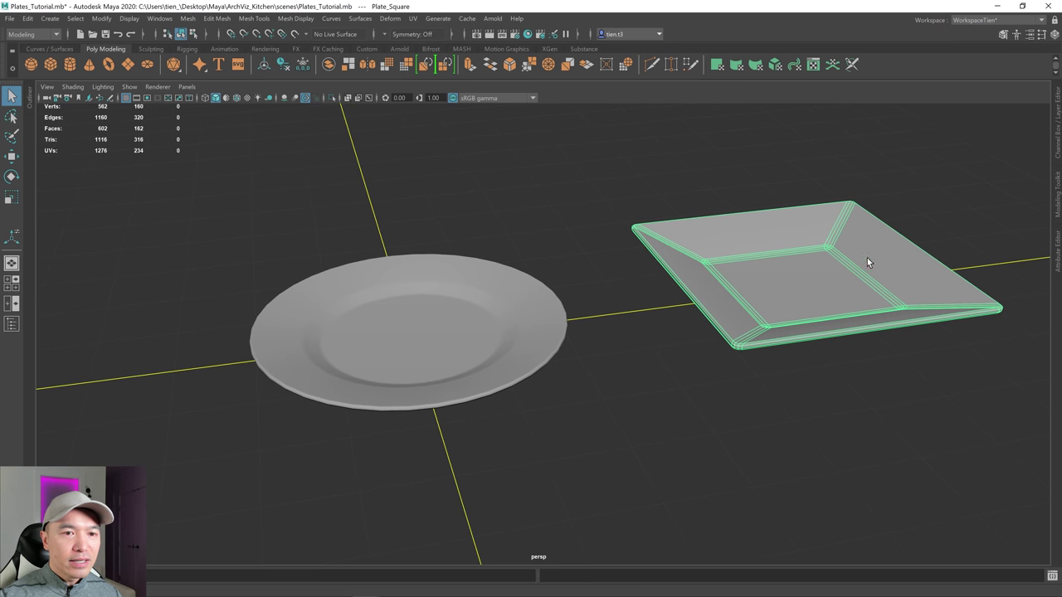
pyautogui.keyDown('alt'); pyautogui.moveTo(867, 263); pyautogui.dragTo(806, 287, button='right'); pyautogui.keyUp('alt')
pyautogui.keyDown('alt'); pyautogui.moveTo(805, 279); pyautogui.dragTo(552, 364); pyautogui.keyUp('alt')
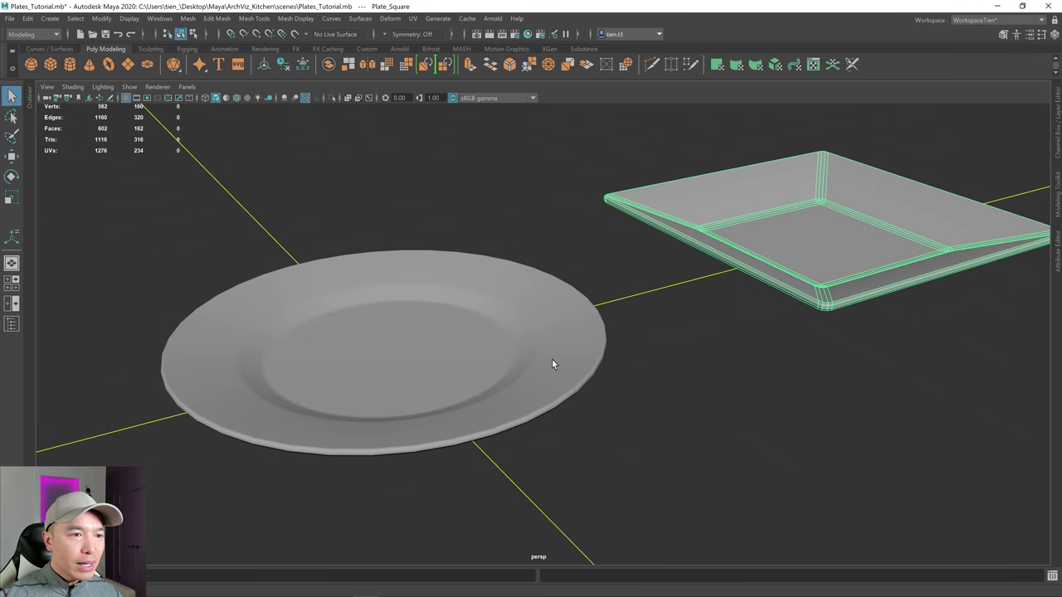
# - Select the round plate to check its edge segments up close, clear the selection and review both shaded plates together
pyautogui.scroll(5, 552, 363)
pyautogui.click(565, 395)
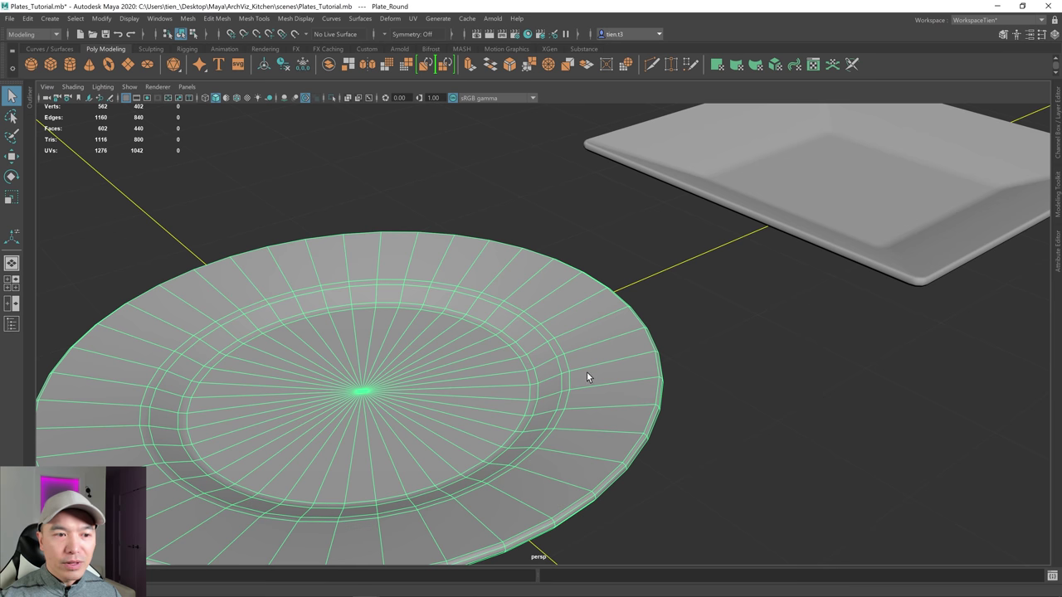
pyautogui.scroll(-6, 521, 395)
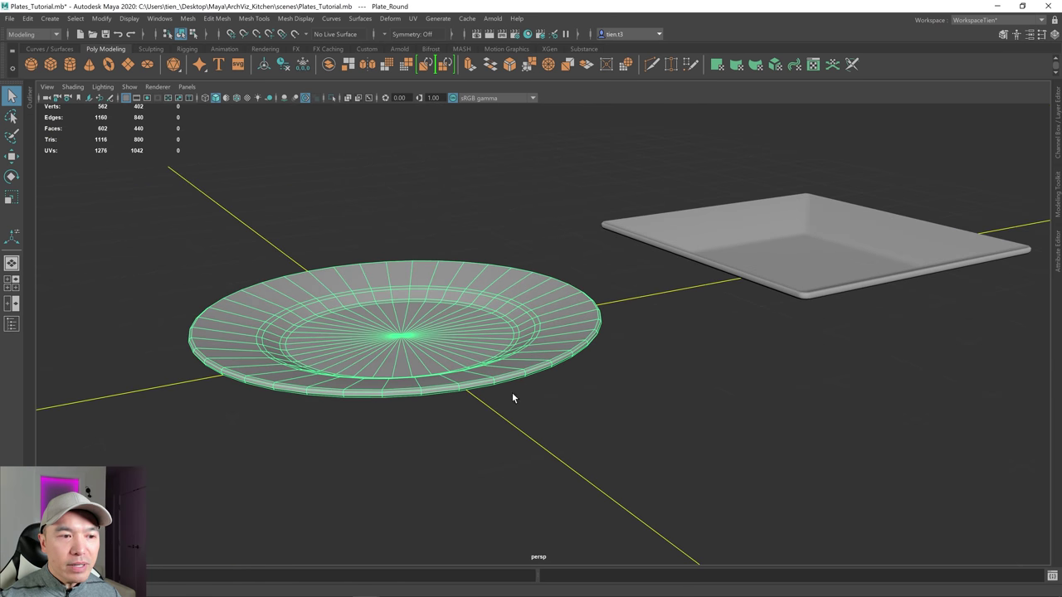
pyautogui.keyDown('alt'); pyautogui.moveTo(512, 399); pyautogui.dragTo(550, 375); pyautogui.keyUp('alt')
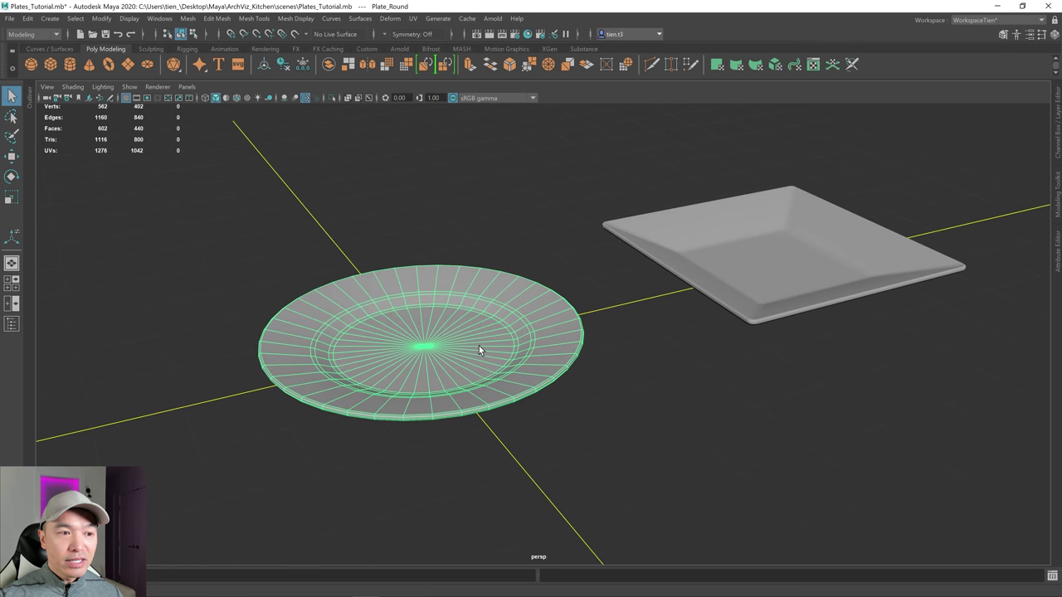
pyautogui.scroll(4, 467, 329)
pyautogui.click(725, 393)
pyautogui.scroll(-3, 738, 392)
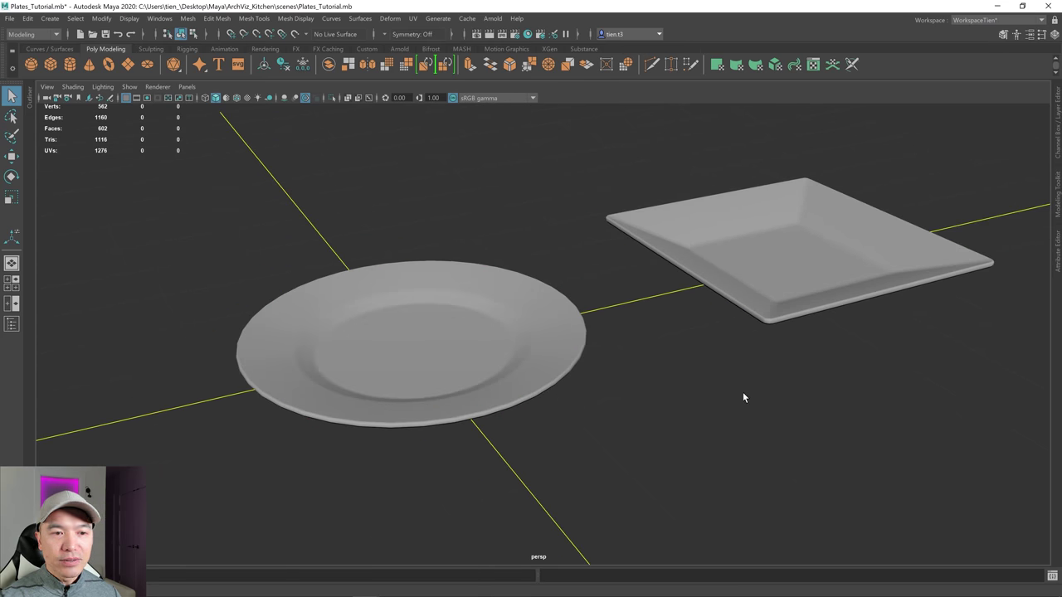
pyautogui.keyDown('alt'); pyautogui.moveTo(743, 392); pyautogui.dragTo(681, 404); pyautogui.keyUp('alt')
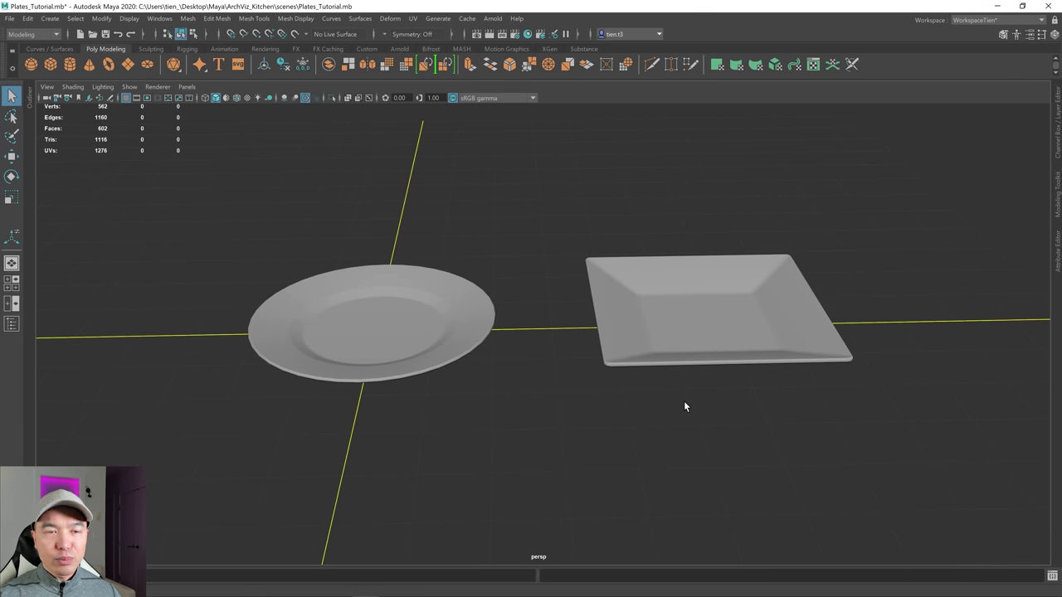
pyautogui.keyDown('alt'); pyautogui.moveTo(685, 407); pyautogui.dragTo(564, 403); pyautogui.keyUp('alt')
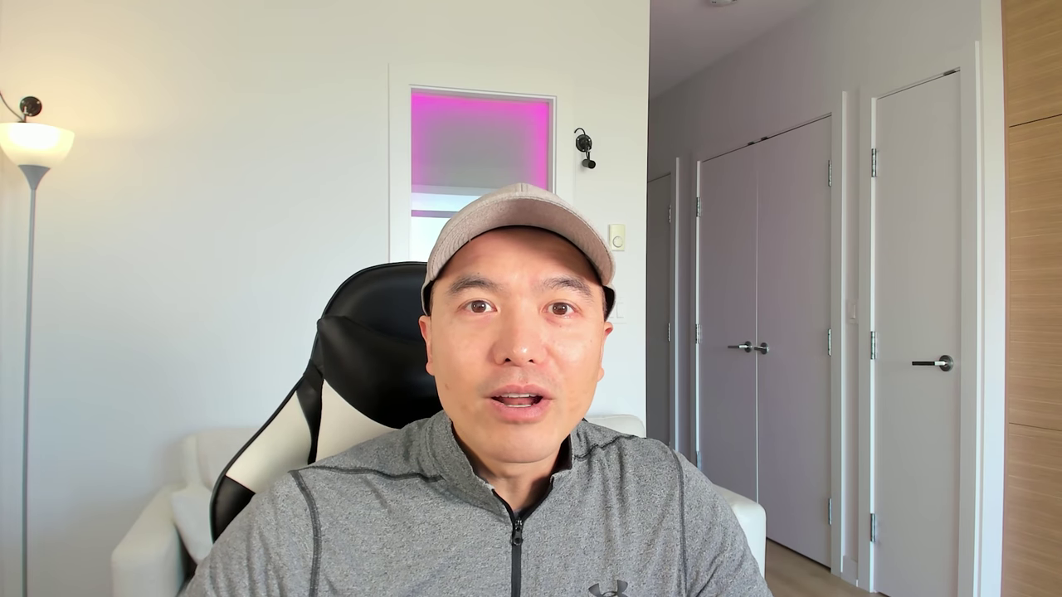